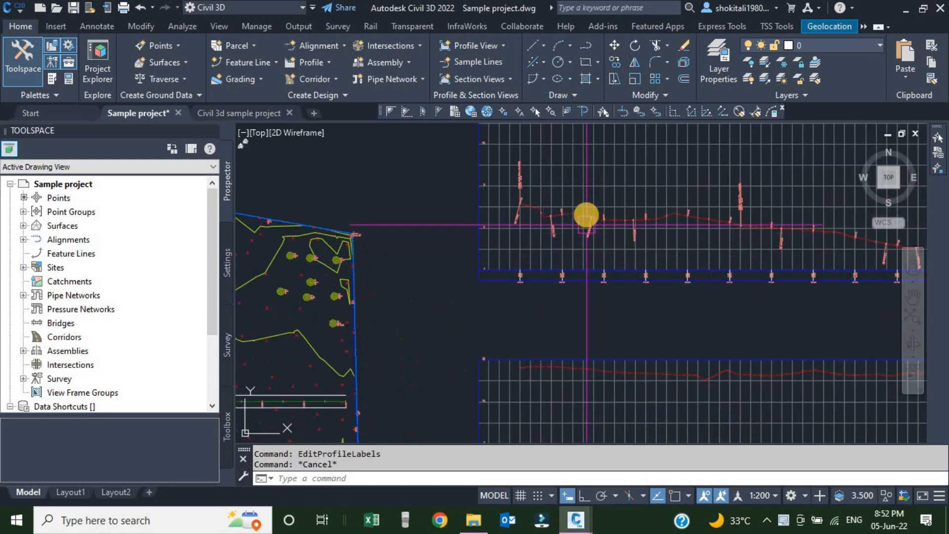
# Examine the profile views to compare the labelled profile in the uppermost view with the unlabelled profiles below it
pyautogui.scroll(-6, 586, 213)
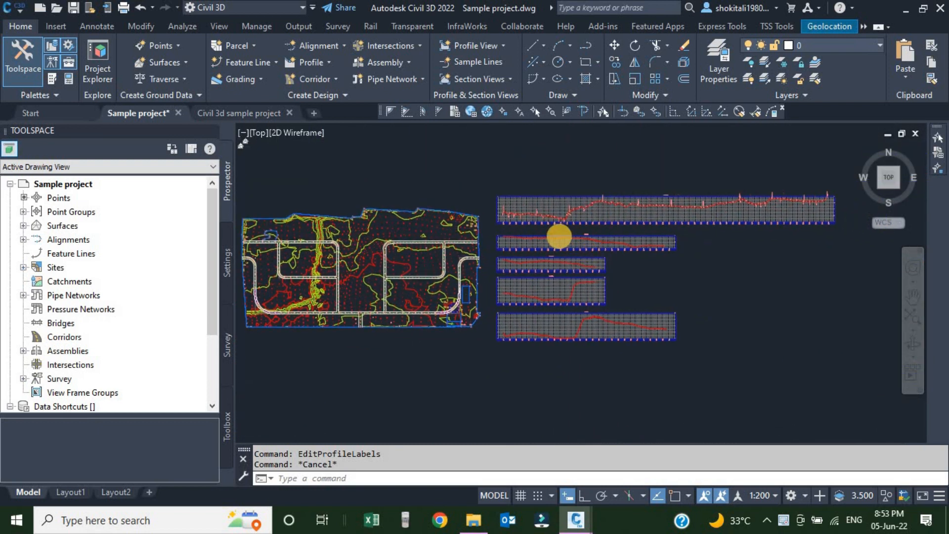
pyautogui.scroll(7, 524, 240)
pyautogui.scroll(-4, 524, 208)
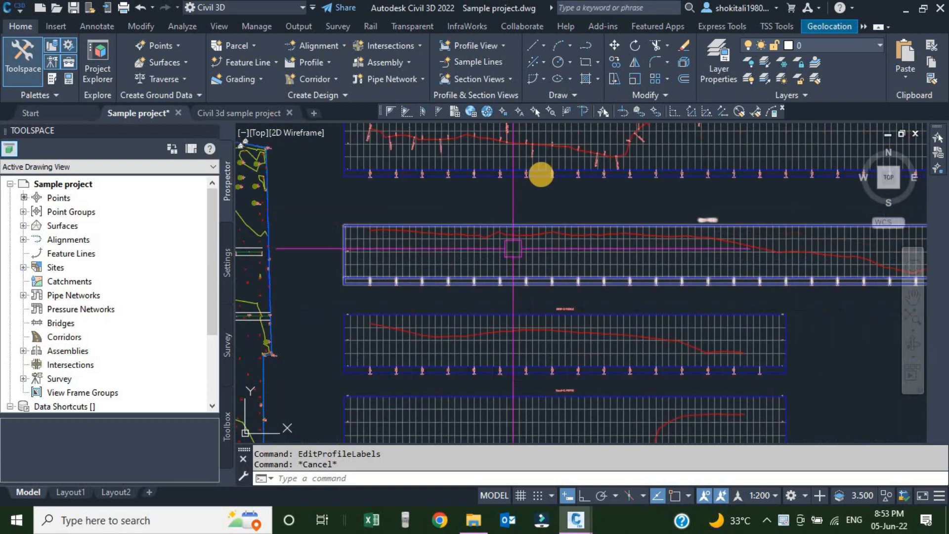
pyautogui.scroll(6, 514, 198)
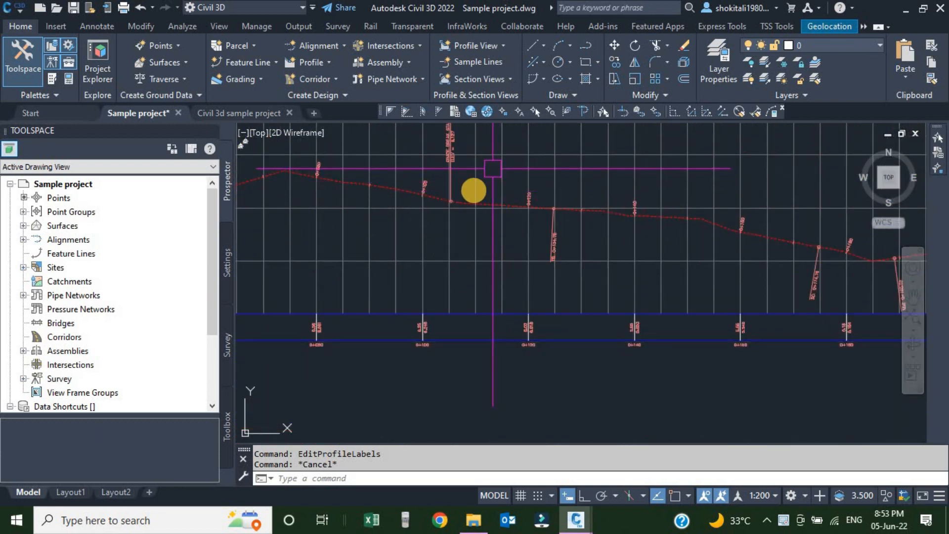
pyautogui.scroll(-5, 504, 179)
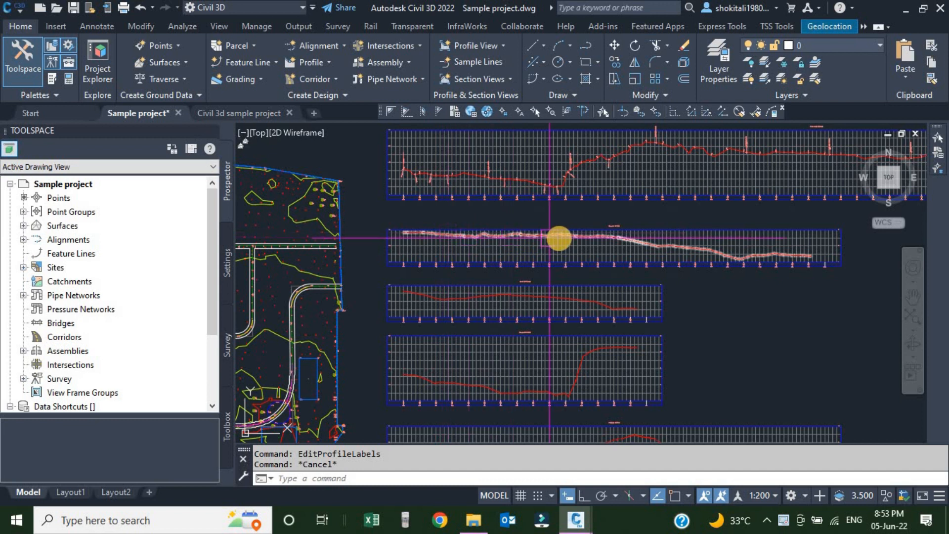
pyautogui.scroll(-4, 559, 238)
pyautogui.click(525, 245)
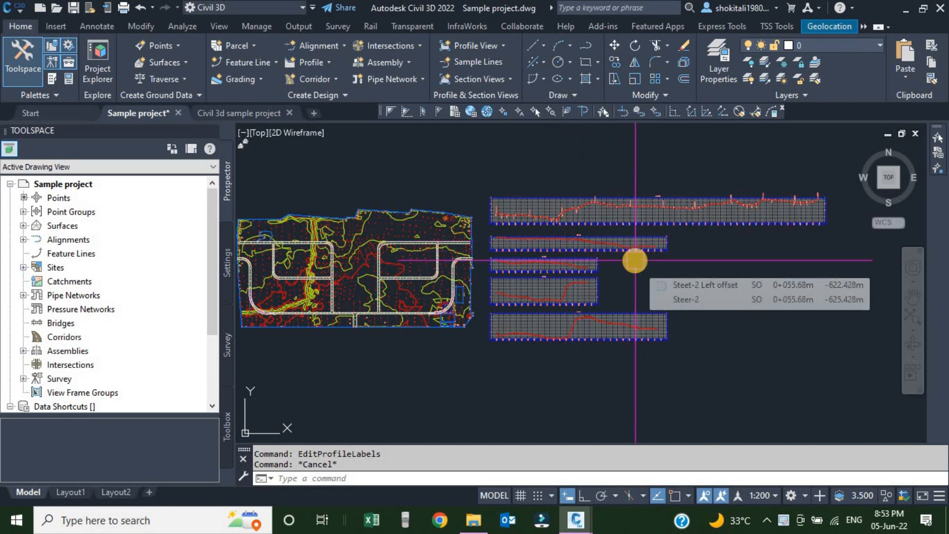
pyautogui.scroll(2, 558, 224)
pyautogui.scroll(5, 557, 224)
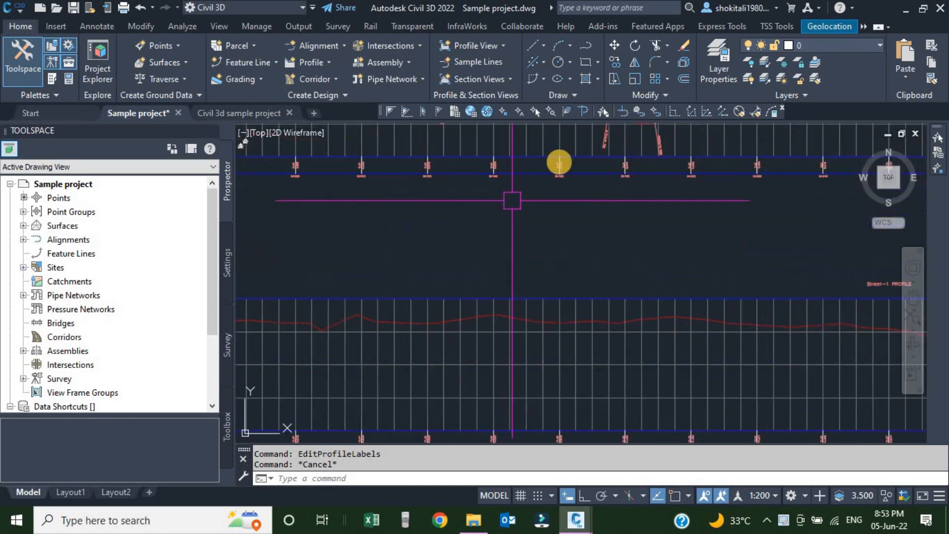
pyautogui.scroll(2, 628, 252)
pyautogui.scroll(-8, 589, 296)
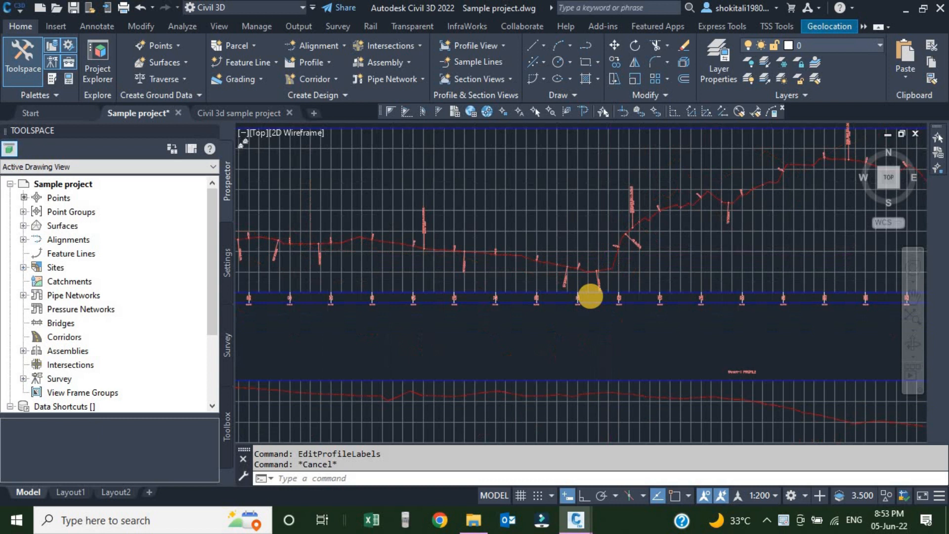
pyautogui.scroll(8, 524, 320)
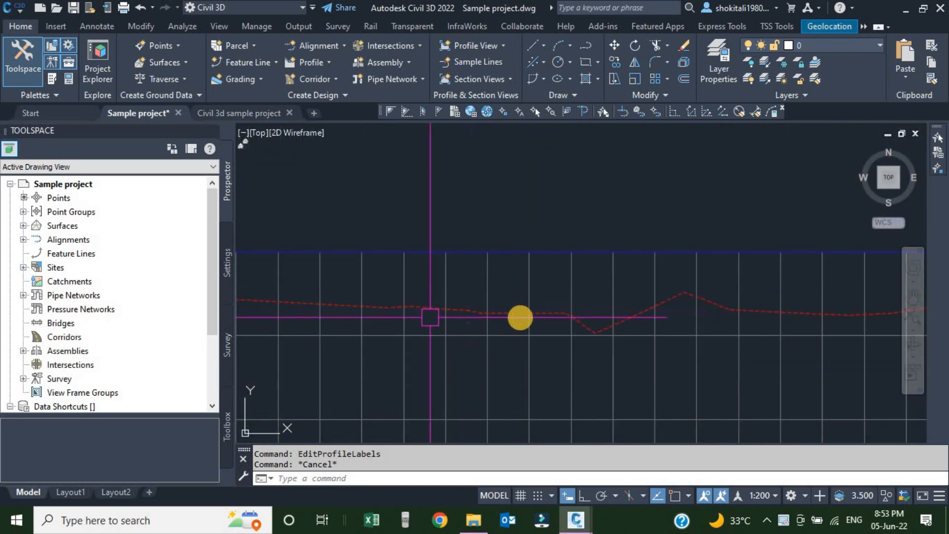
# Check the label settings of the unlabelled surface profile in the Street-1 profile view and close them without changes
pyautogui.scroll(-6, 522, 317)
pyautogui.scroll(4, 455, 318)
pyautogui.click(458, 317)
pyautogui.rightClick(498, 233)
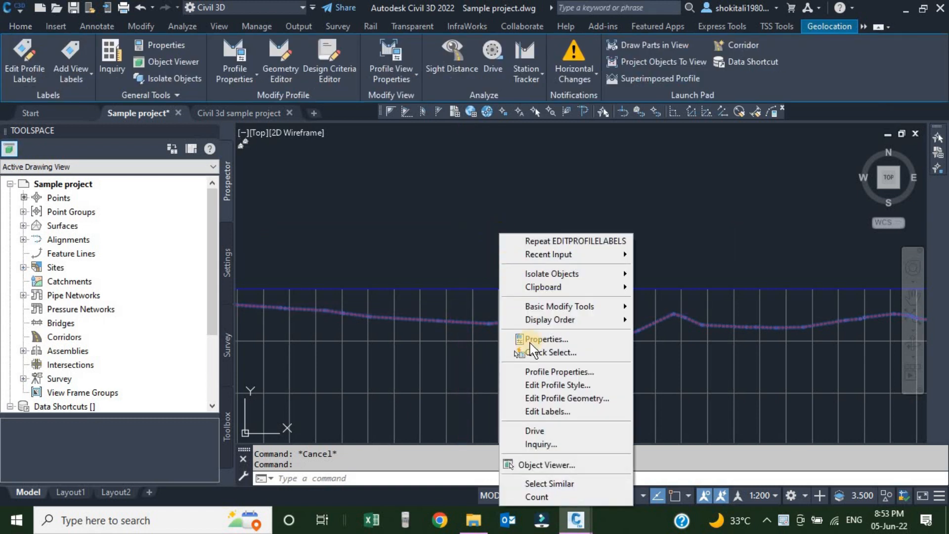
pyautogui.click(543, 411)
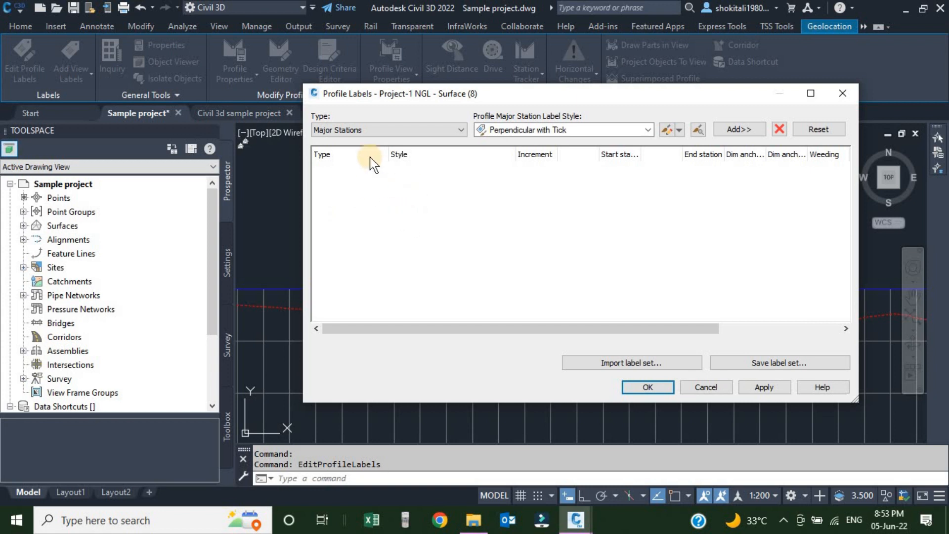
pyautogui.click(705, 386)
# Open the label settings of the labelled Project-1 NGL surface profile in the uppermost profile view
pyautogui.scroll(-6, 563, 272)
pyautogui.moveTo(582, 222); pyautogui.dragTo(579, 234, button='middle')
pyautogui.scroll(8, 425, 292)
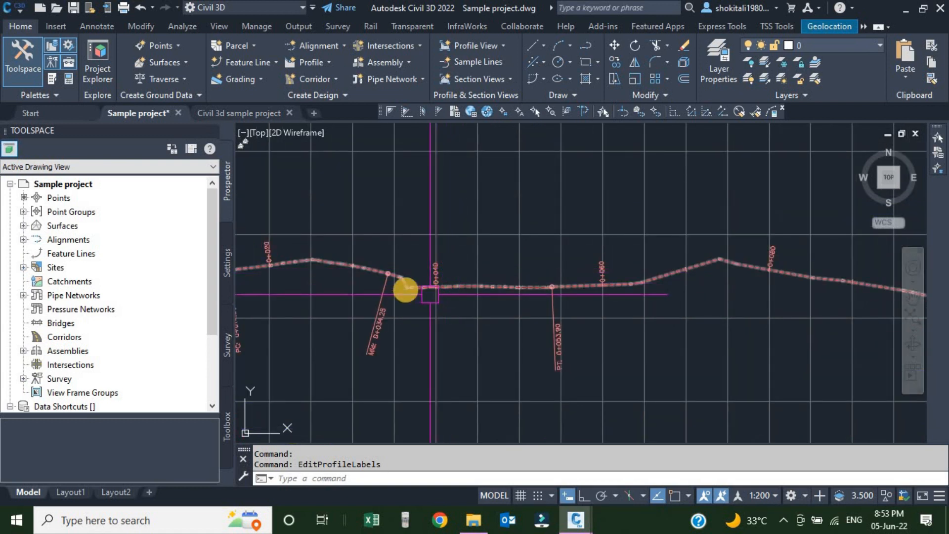
pyautogui.scroll(4, 459, 290)
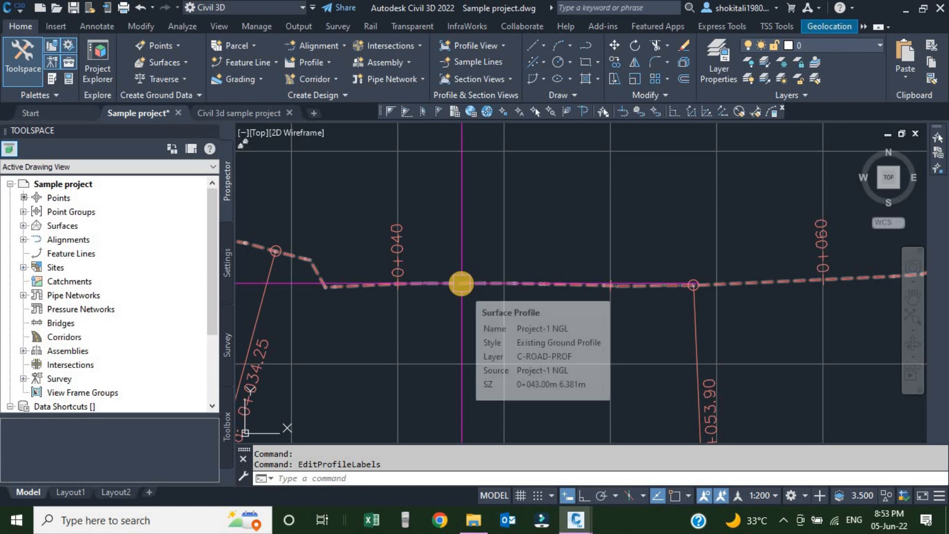
pyautogui.click(461, 283)
pyautogui.rightClick(460, 215)
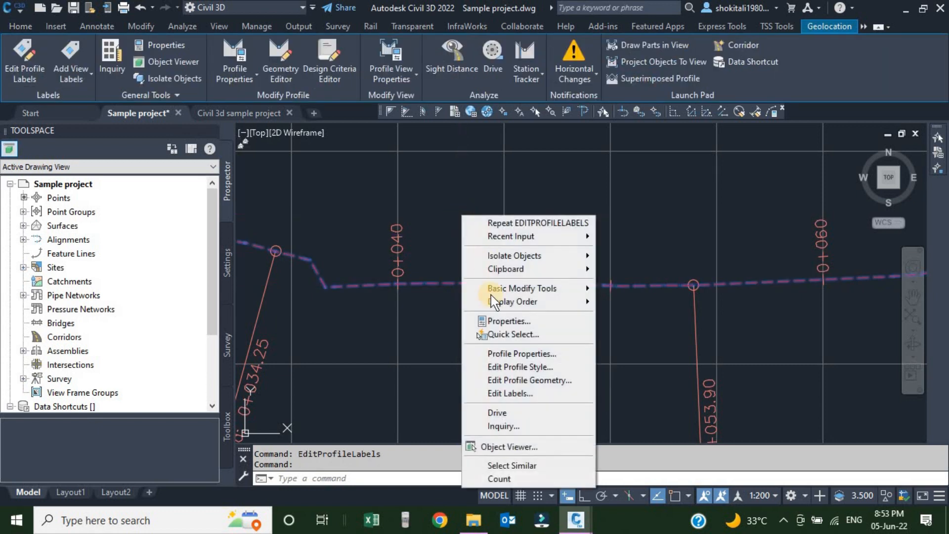
pyautogui.click(500, 392)
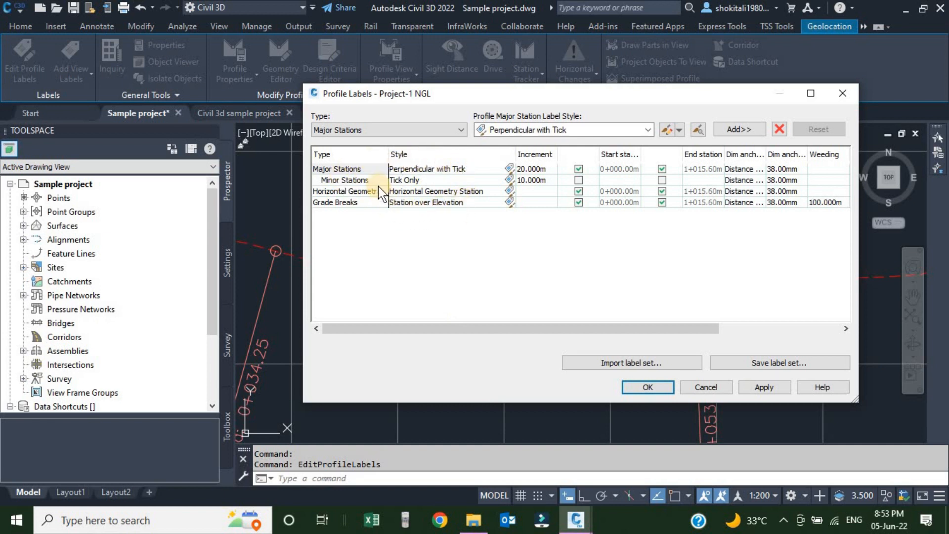
# Save the profile's current labels as a new profile label set named Sample-1 and close the label settings
pyautogui.click(773, 363)
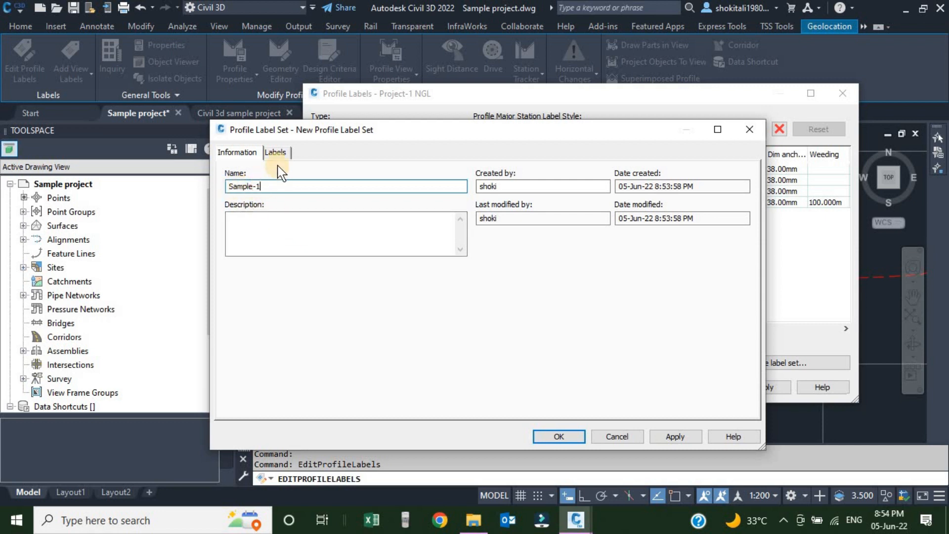
pyautogui.click(276, 152)
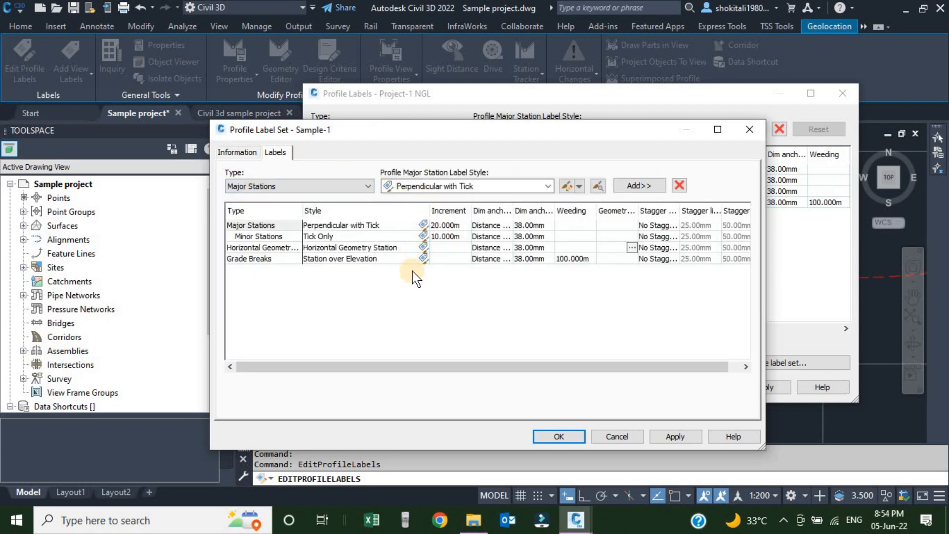
pyautogui.click(234, 152)
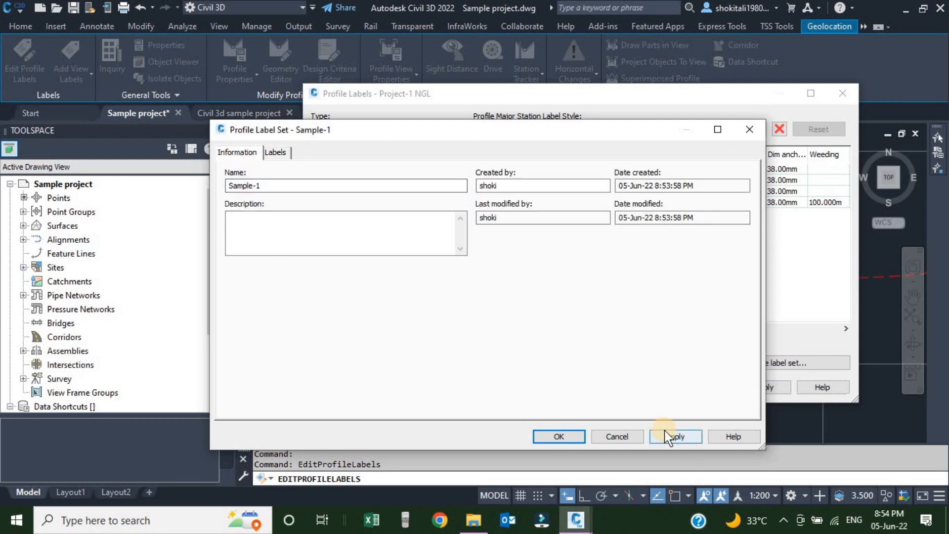
pyautogui.click(673, 438)
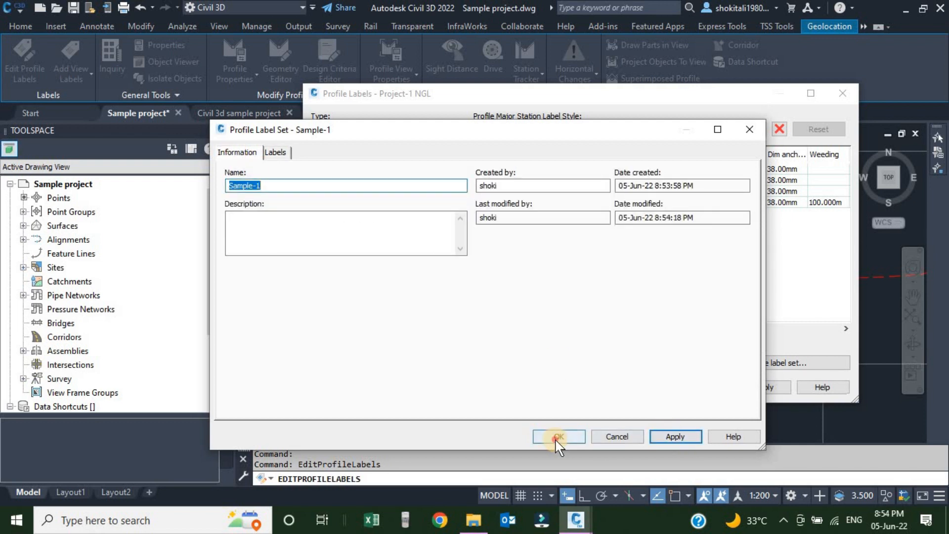
pyautogui.click(557, 437)
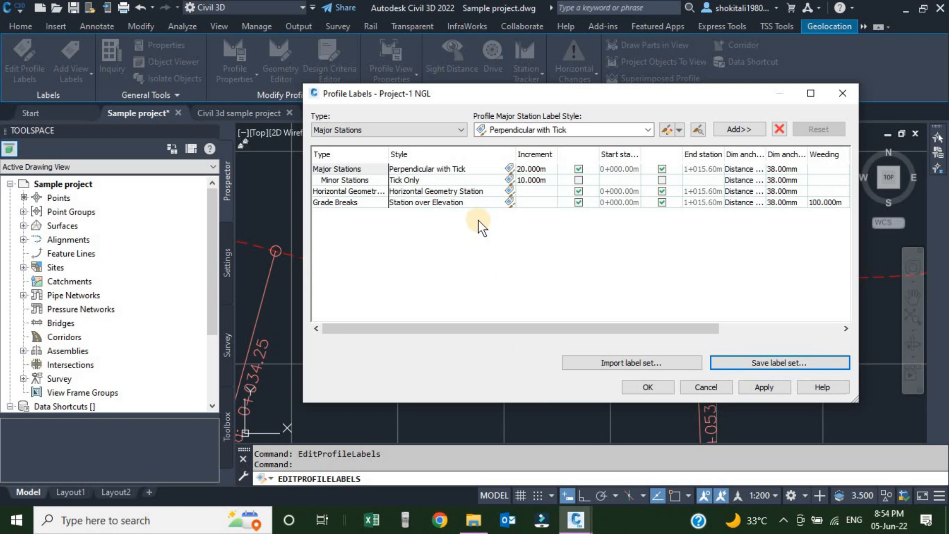
pyautogui.click(648, 387)
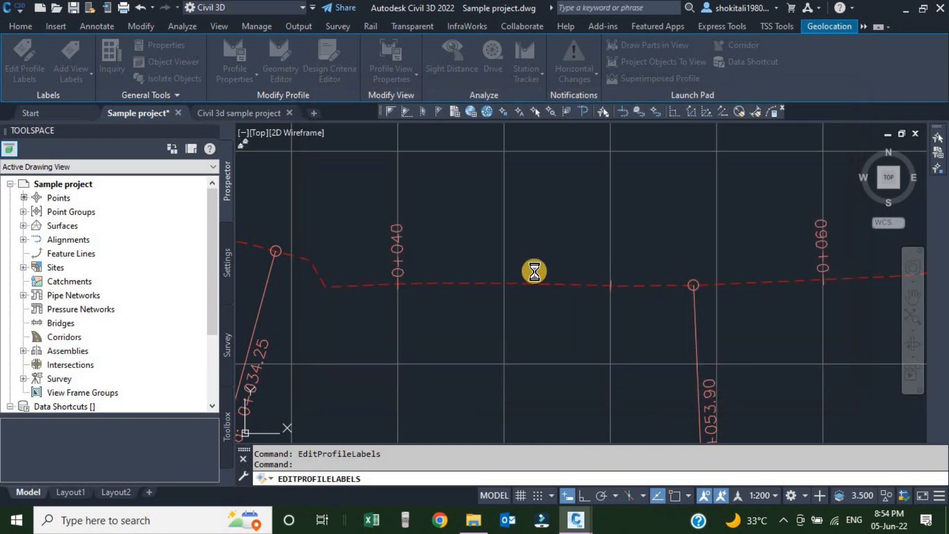
pyautogui.press('Escape')
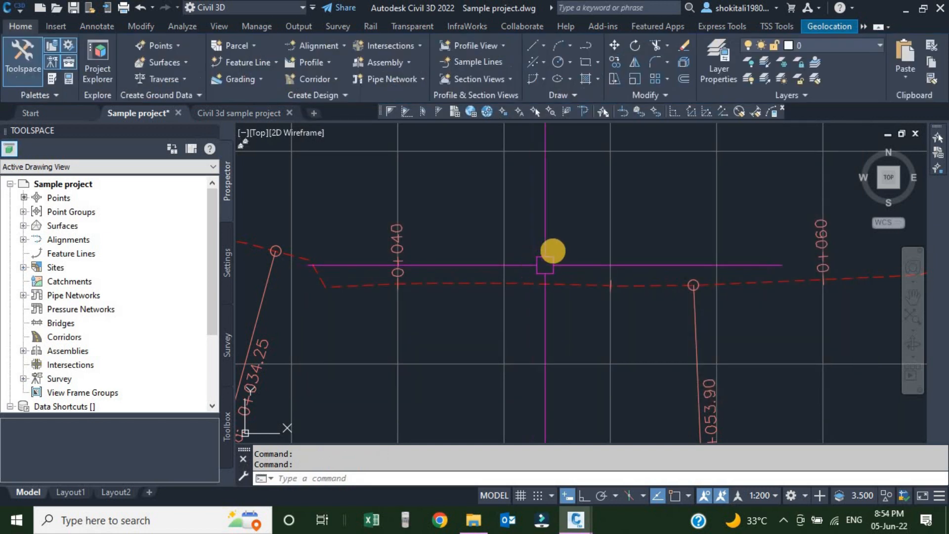
# Open the label settings of the unlabelled surface profile in the Street-1 profile view
pyautogui.scroll(-6, 551, 251)
pyautogui.scroll(5, 511, 311)
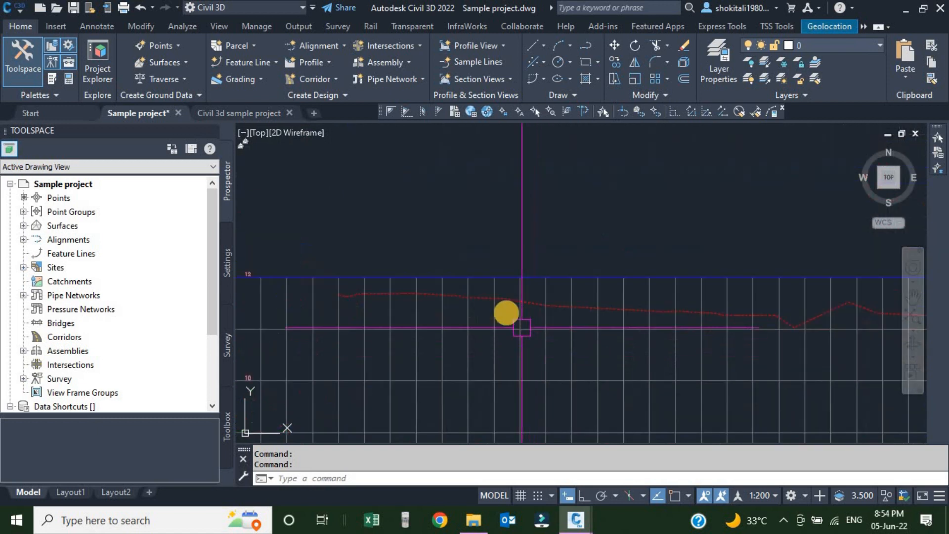
pyautogui.scroll(-5, 541, 321)
pyautogui.scroll(4, 492, 292)
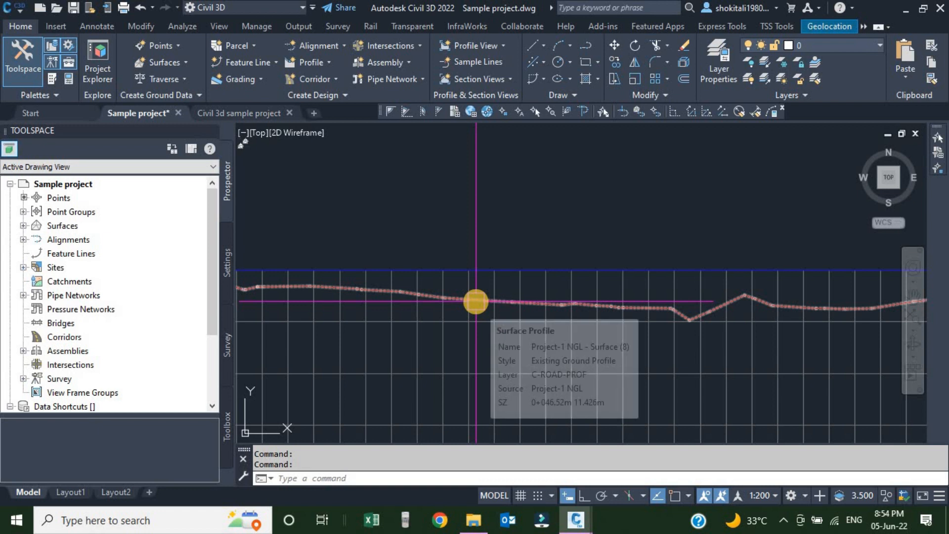
pyautogui.click(475, 301)
pyautogui.rightClick(497, 217)
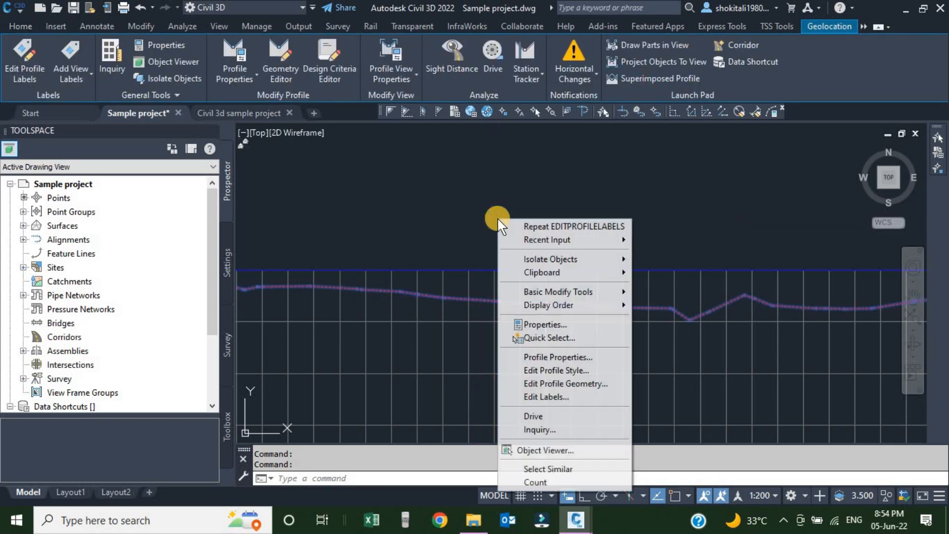
pyautogui.click(547, 396)
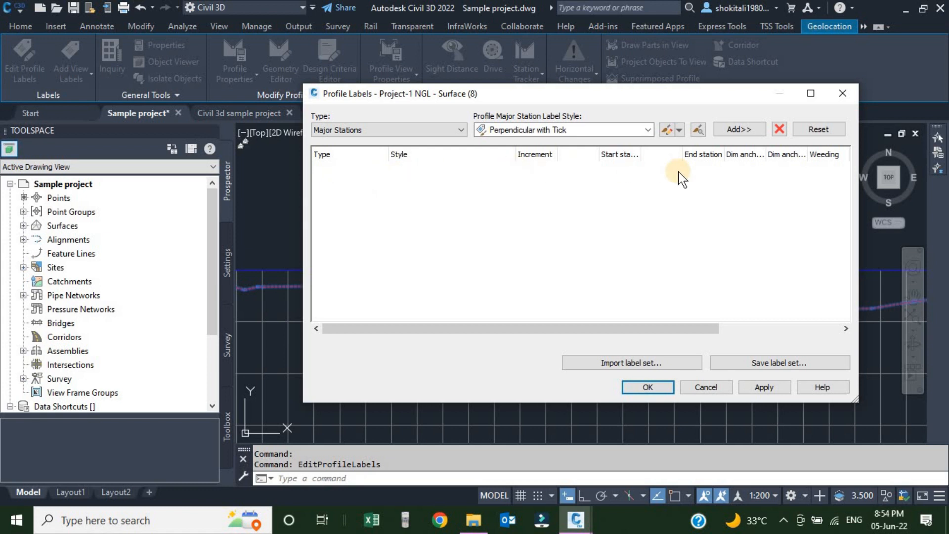
# Import the Sample-1 label set into the Street-1 surface profile and apply its labels
pyautogui.click(628, 366)
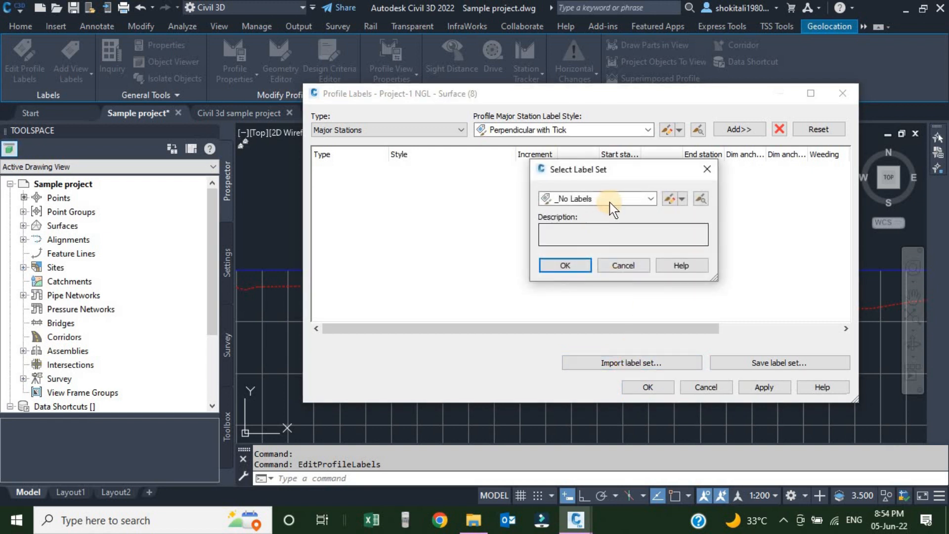
pyautogui.moveTo(602, 172); pyautogui.dragTo(576, 175)
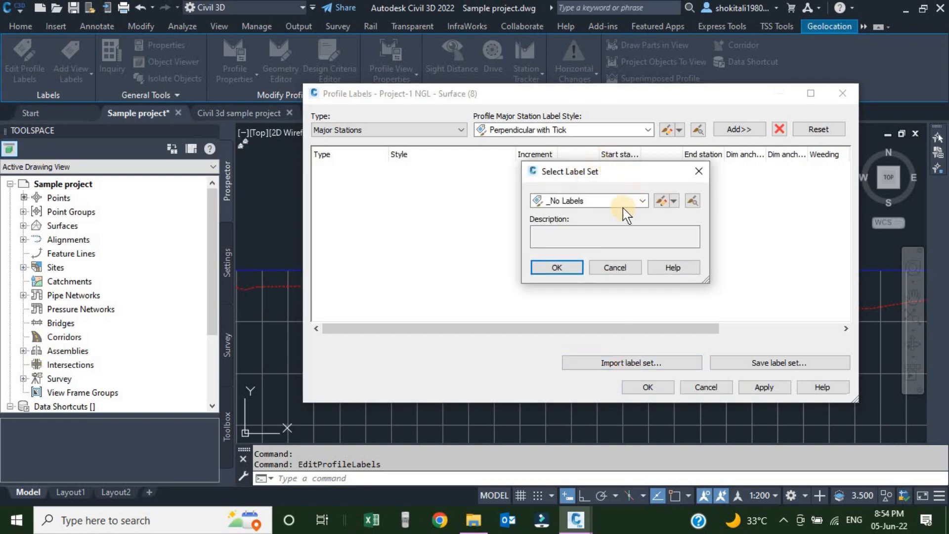
pyautogui.click(643, 200)
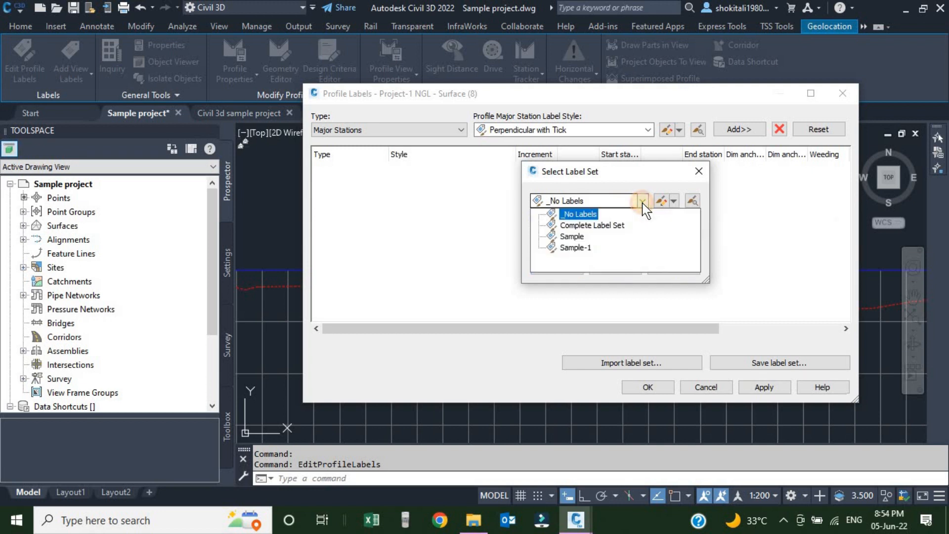
pyautogui.click(568, 247)
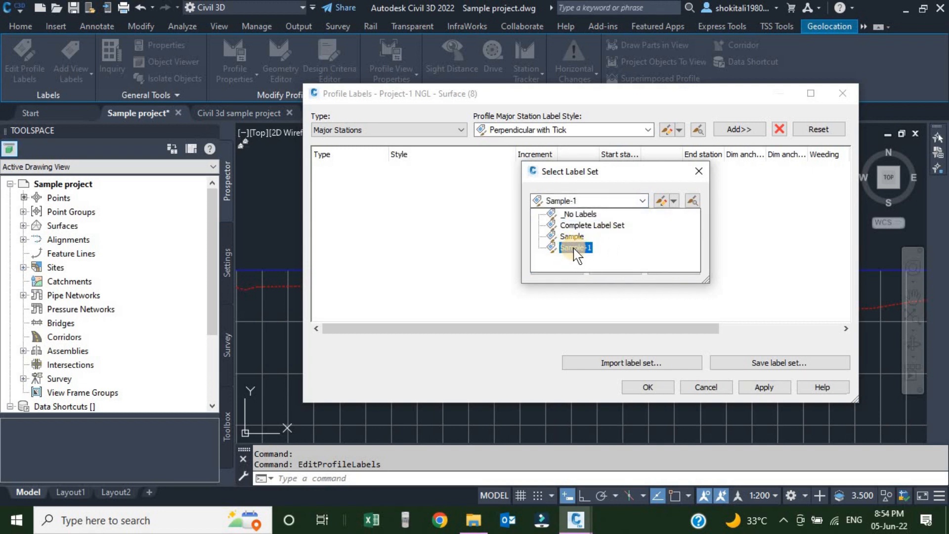
pyautogui.click(564, 267)
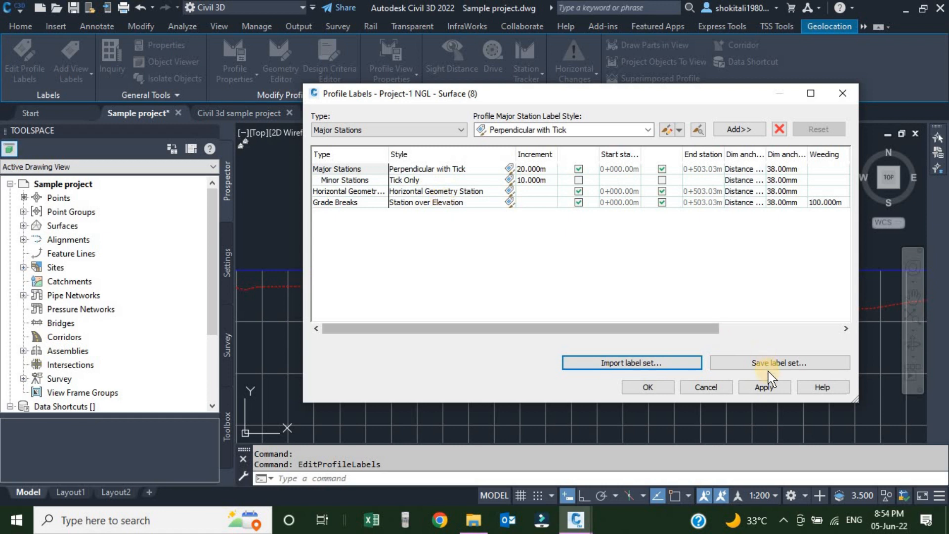
pyautogui.click(764, 387)
pyautogui.click(658, 386)
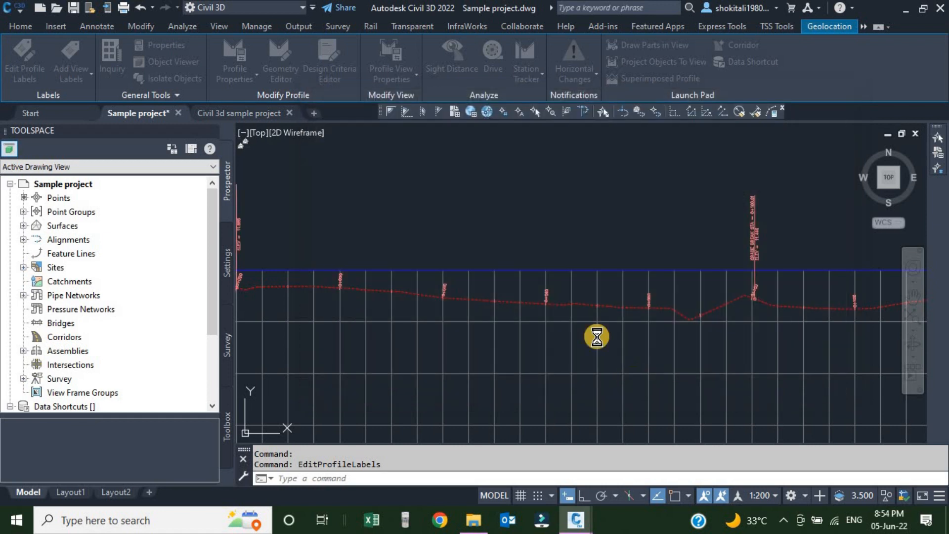
pyautogui.press('Escape')
# Open the label settings of the unlabelled Project-1 NGL surface profile in the lowest profile view
pyautogui.scroll(-8, 576, 290)
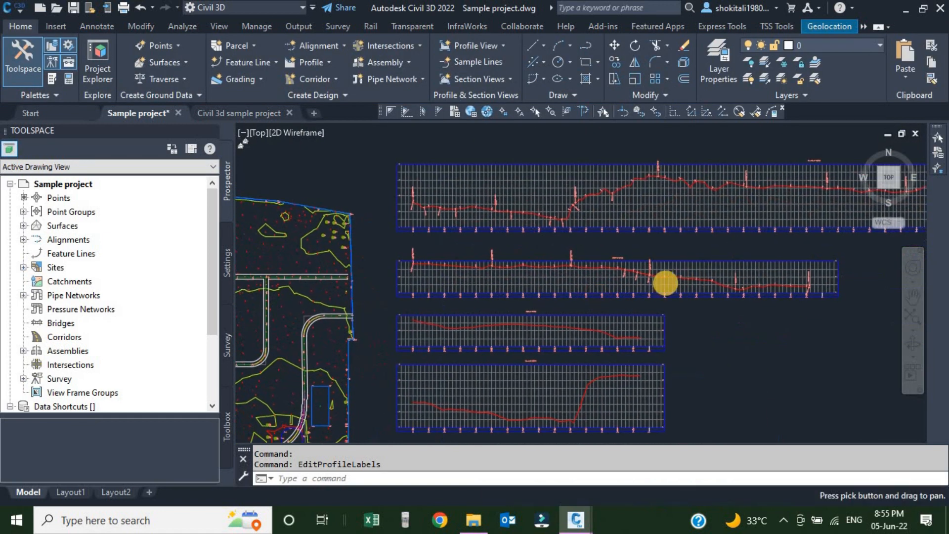
pyautogui.scroll(5, 616, 237)
pyautogui.scroll(-3, 618, 239)
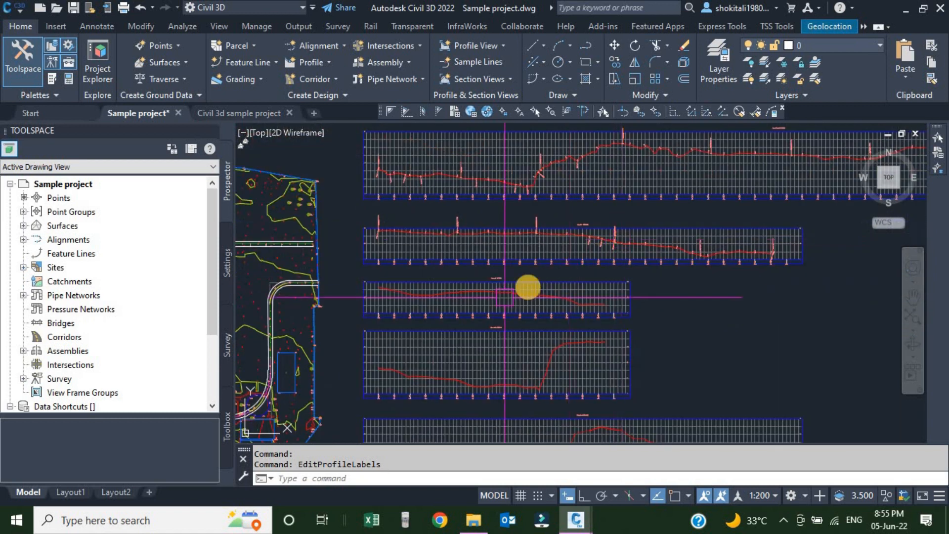
pyautogui.scroll(2, 561, 237)
pyautogui.scroll(3, 523, 265)
pyautogui.scroll(-3, 526, 287)
pyautogui.scroll(5, 578, 346)
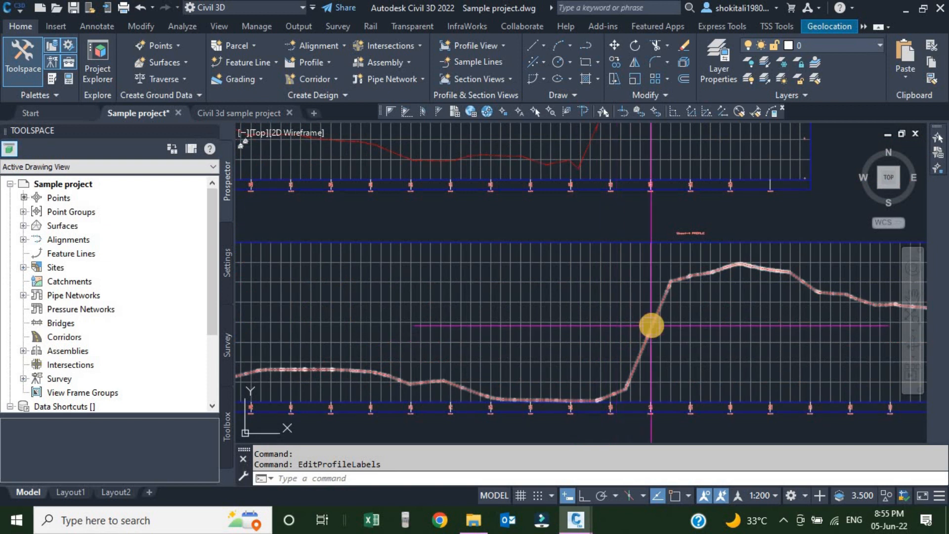
pyautogui.click(651, 326)
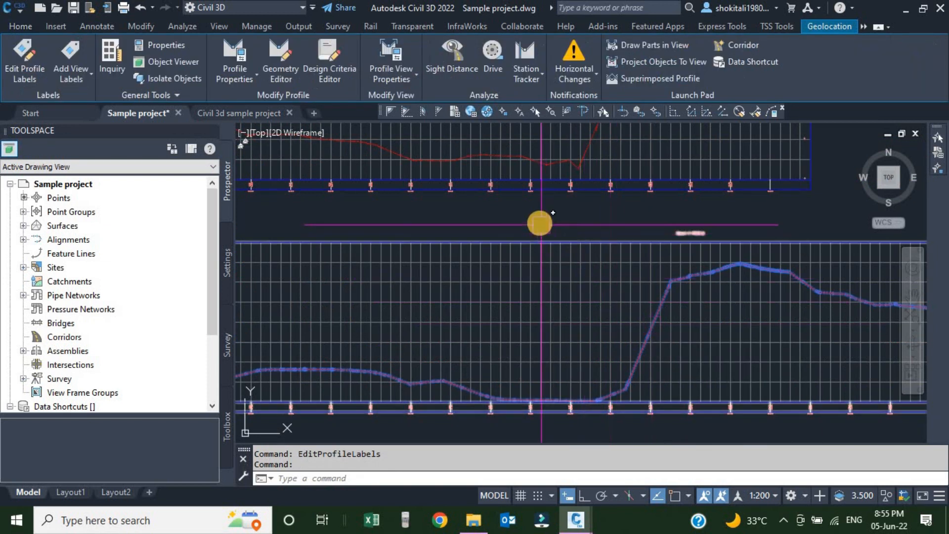
pyautogui.rightClick(539, 221)
pyautogui.click(595, 399)
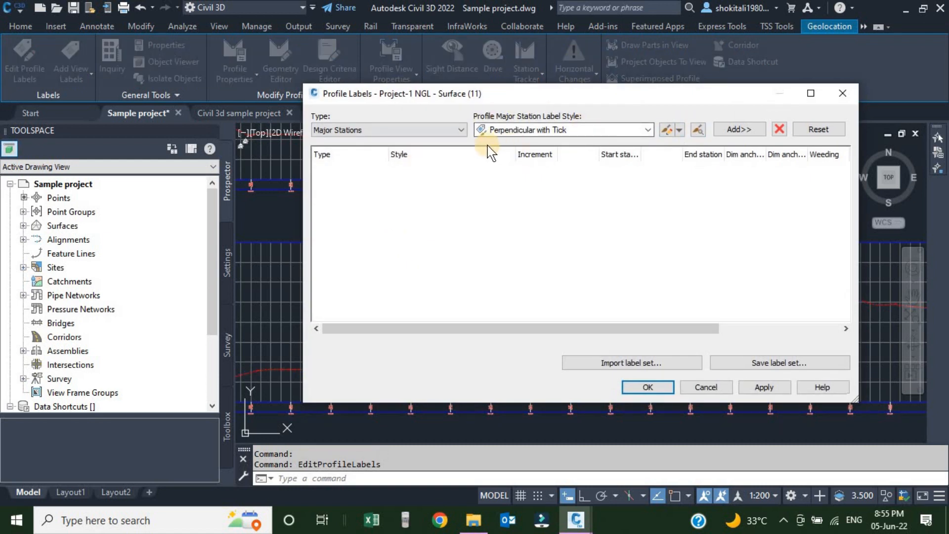
# Import the Sample-1 label set into the lowest view's surface profile and apply its labels
pyautogui.click(653, 363)
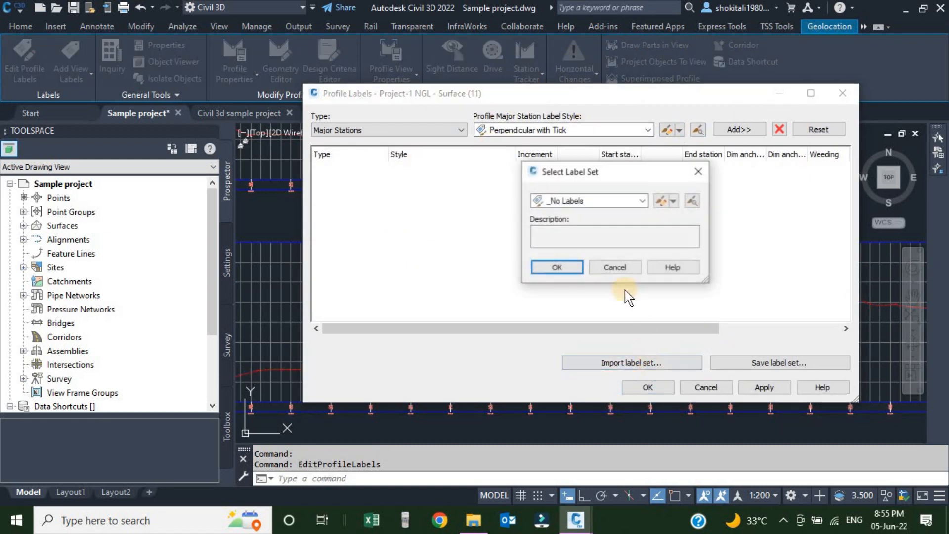
pyautogui.click(607, 201)
pyautogui.click(580, 247)
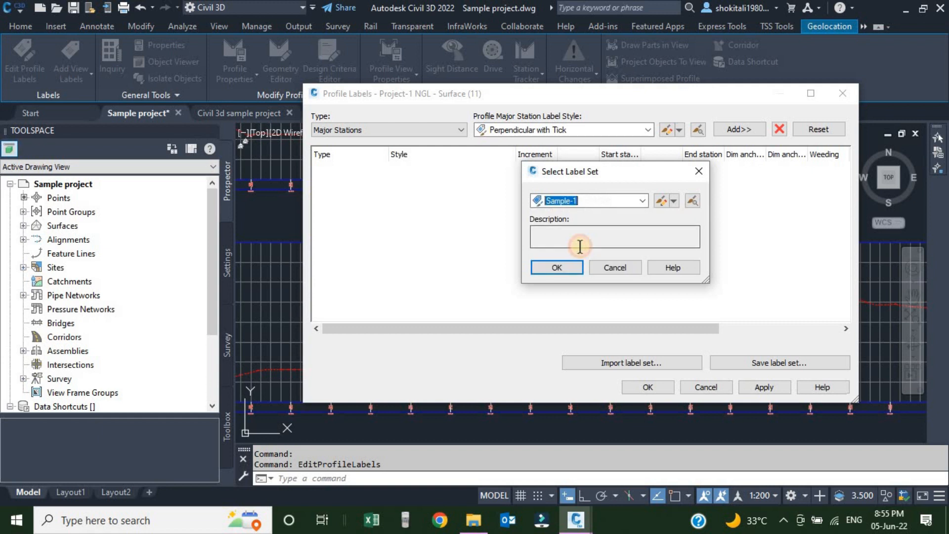
pyautogui.click(562, 266)
pyautogui.click(657, 387)
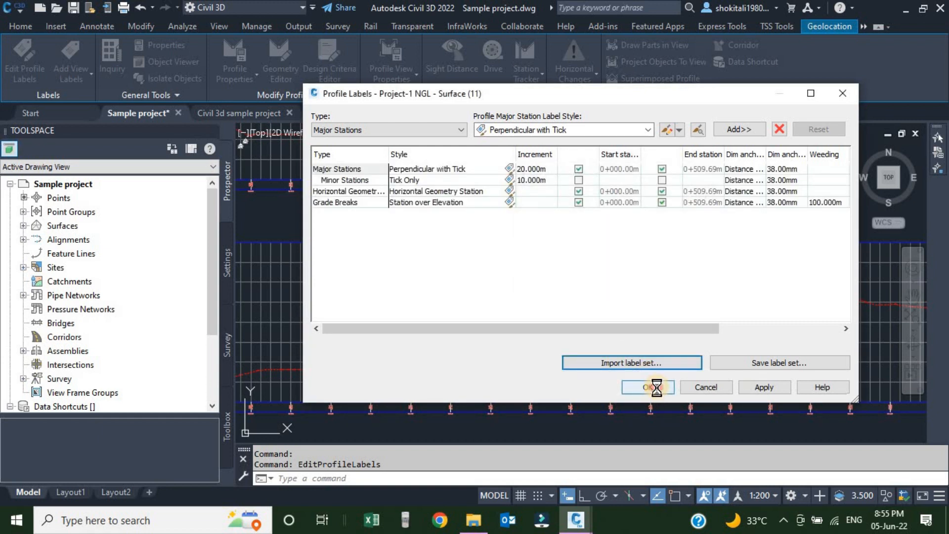
# Compare all five profile views to see which surface profiles carry labels
pyautogui.scroll(-9, 745, 269)
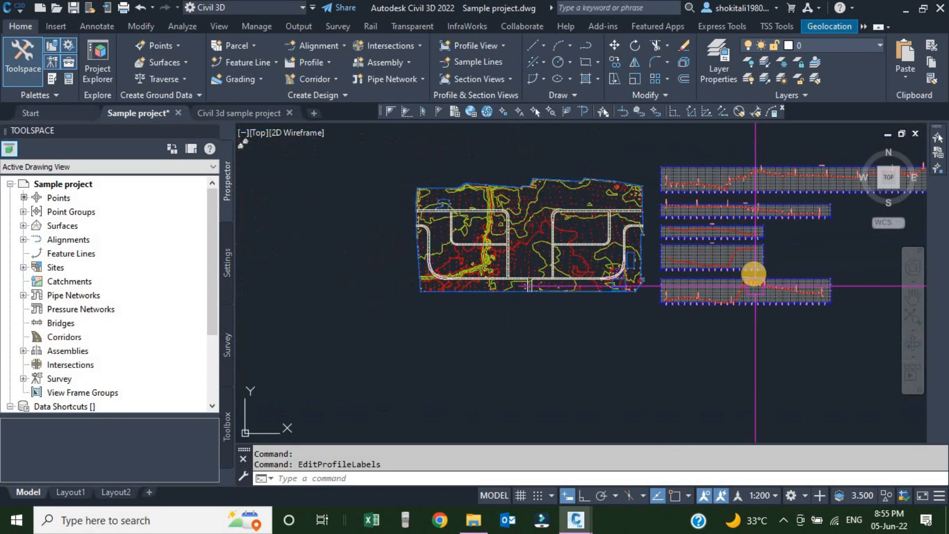
pyautogui.moveTo(716, 276); pyautogui.dragTo(638, 296, button='middle')
pyautogui.moveTo(732, 285); pyautogui.dragTo(697, 286, button='middle')
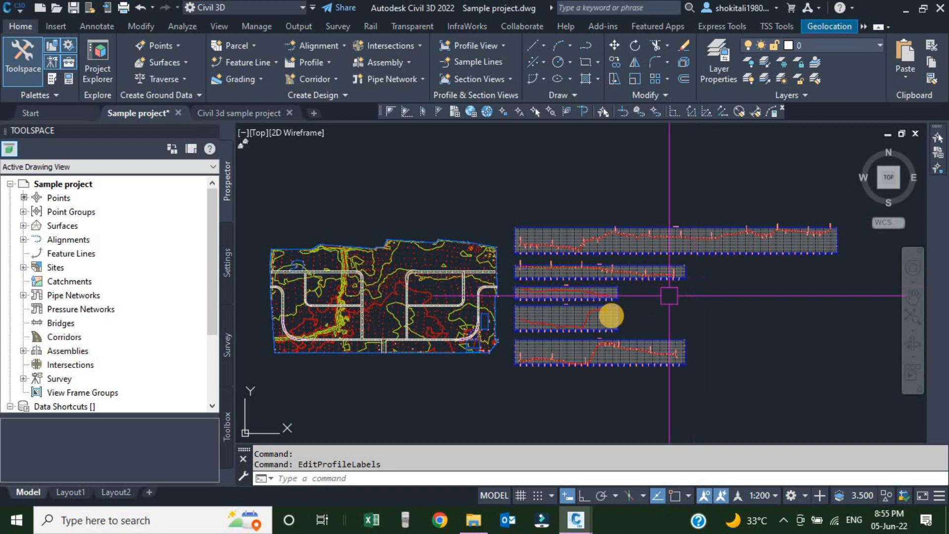
pyautogui.scroll(2, 611, 315)
pyautogui.moveTo(692, 303)
pyautogui.mouseDown(button='middle')
pyautogui.moveTo(615, 312)
pyautogui.moveTo(587, 303)
pyautogui.mouseUp(button='middle')
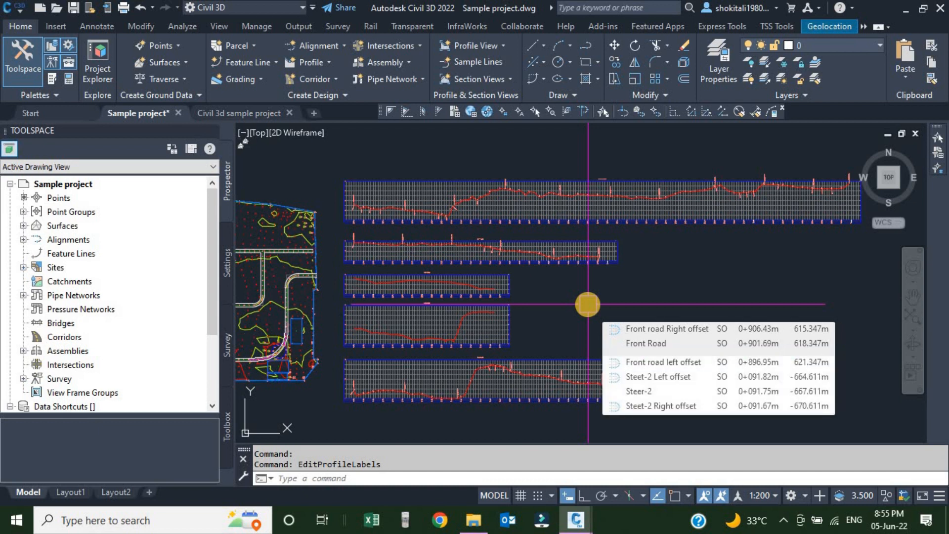
pyautogui.scroll(-2, 571, 309)
pyautogui.scroll(2, 479, 275)
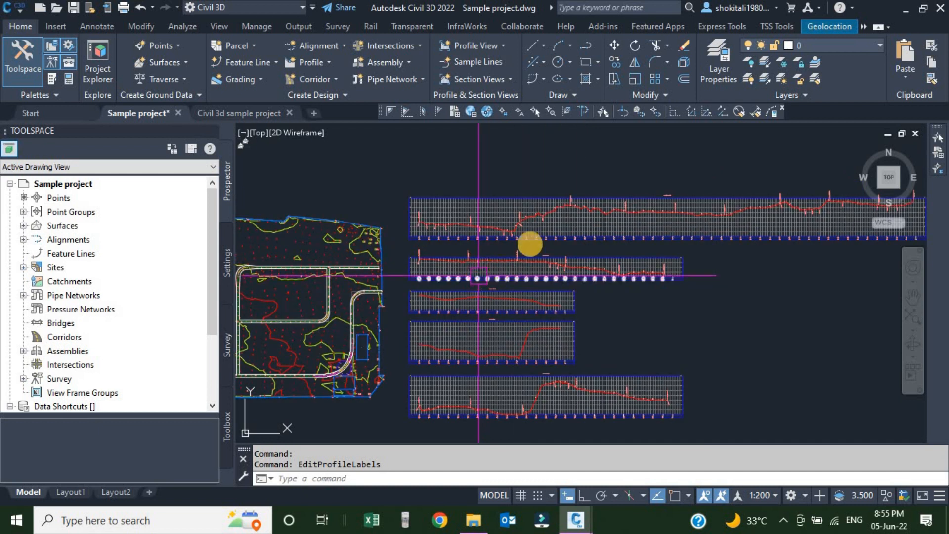
# Examine the station, geometry and grade break labels along the surface profile in the uppermost profile view
pyautogui.scroll(5, 464, 255)
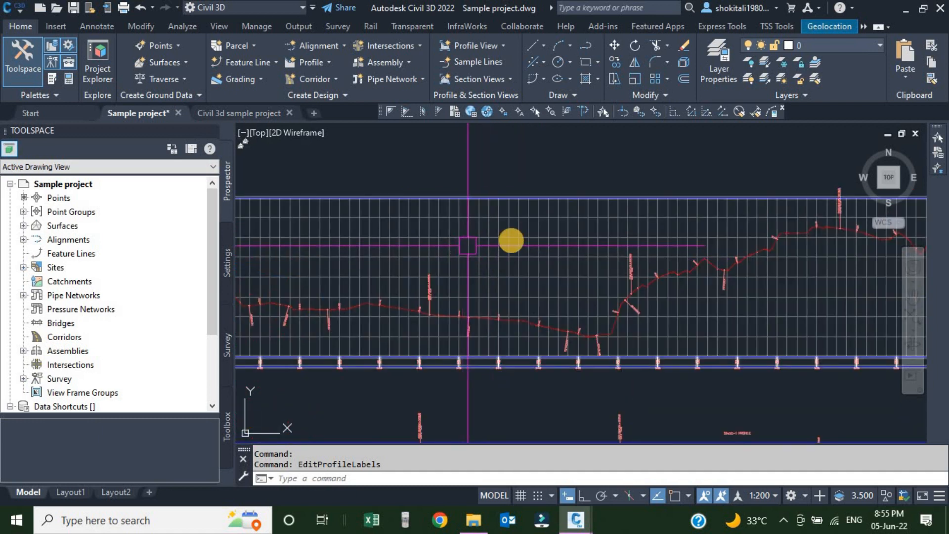
pyautogui.scroll(-3, 562, 256)
pyautogui.scroll(3, 561, 257)
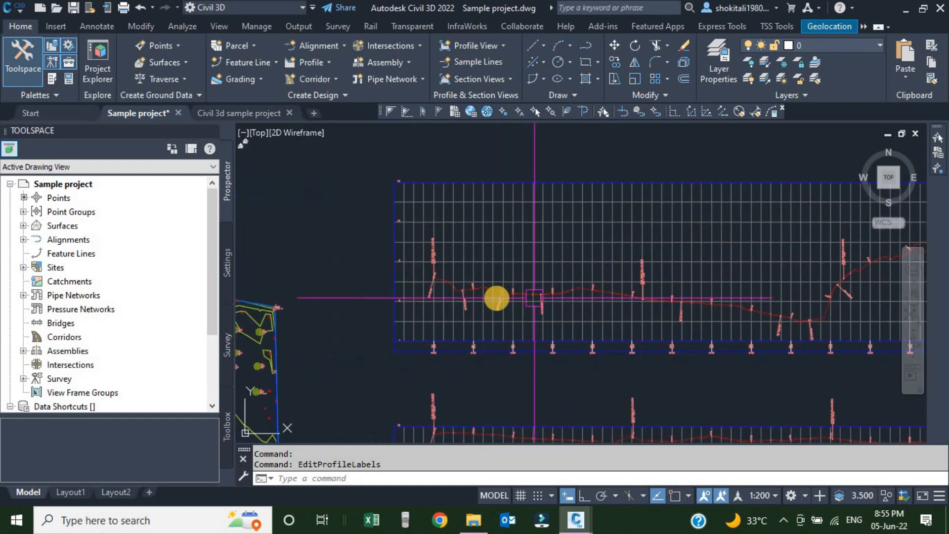
pyautogui.scroll(3, 499, 297)
pyautogui.scroll(-1, 558, 298)
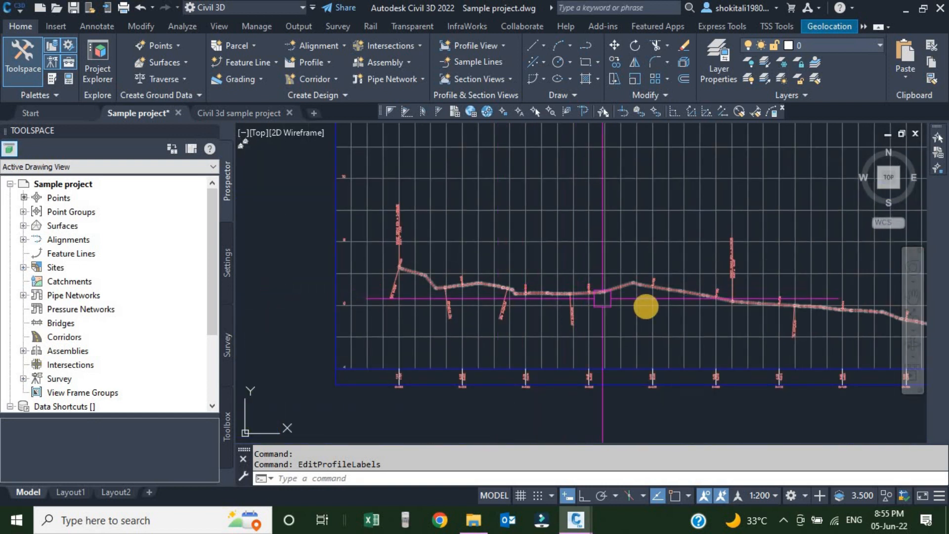
pyautogui.scroll(-1, 599, 297)
pyautogui.moveTo(749, 311); pyautogui.dragTo(492, 305, button='middle')
pyautogui.scroll(-1, 492, 305)
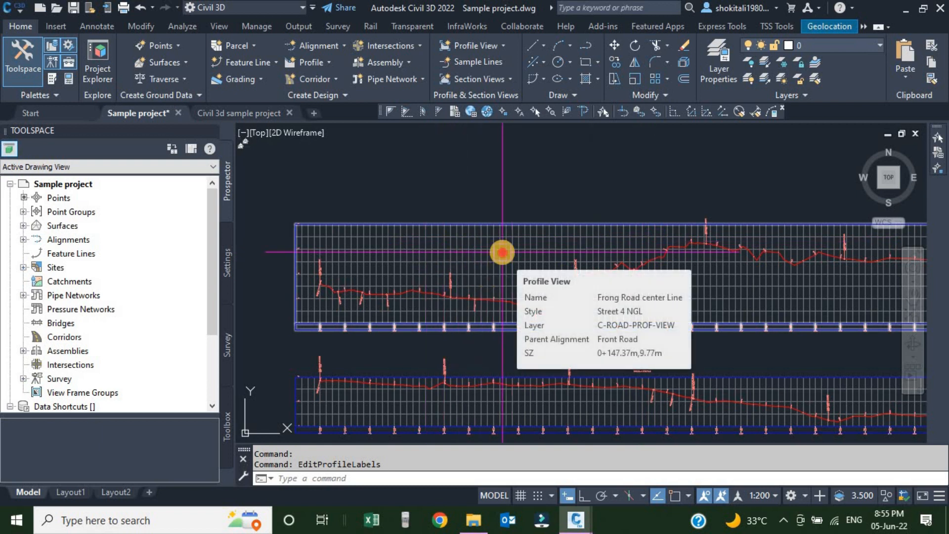
# Open the profile view style of the uppermost Front Road profile view for editing
pyautogui.click(543, 225)
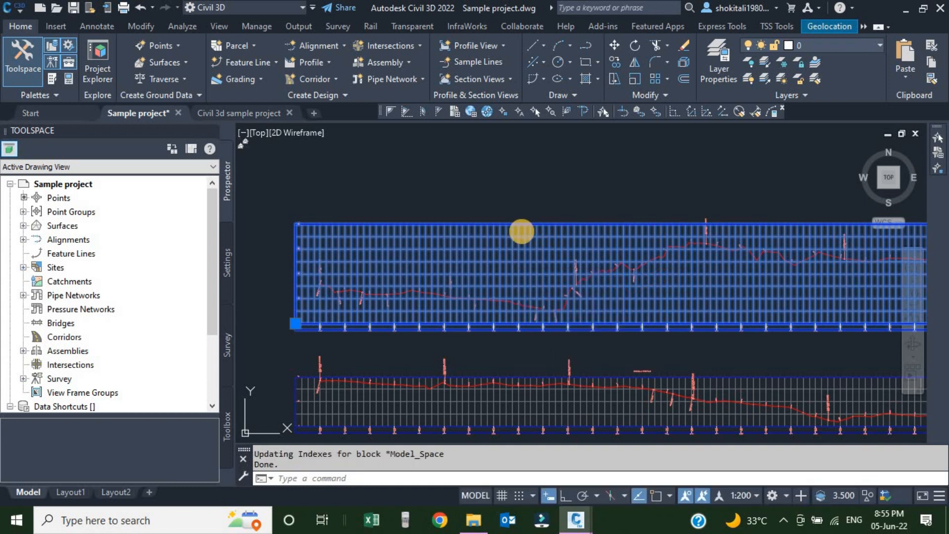
pyautogui.press('Escape')
pyautogui.scroll(2, 390, 316)
pyautogui.press('Escape')
pyautogui.scroll(3, 451, 272)
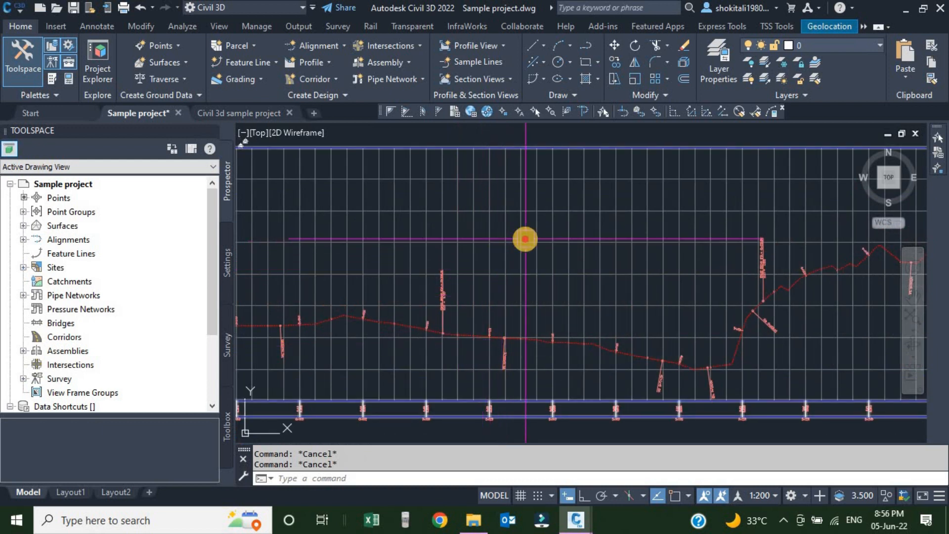
pyautogui.click(525, 239)
pyautogui.rightClick(485, 223)
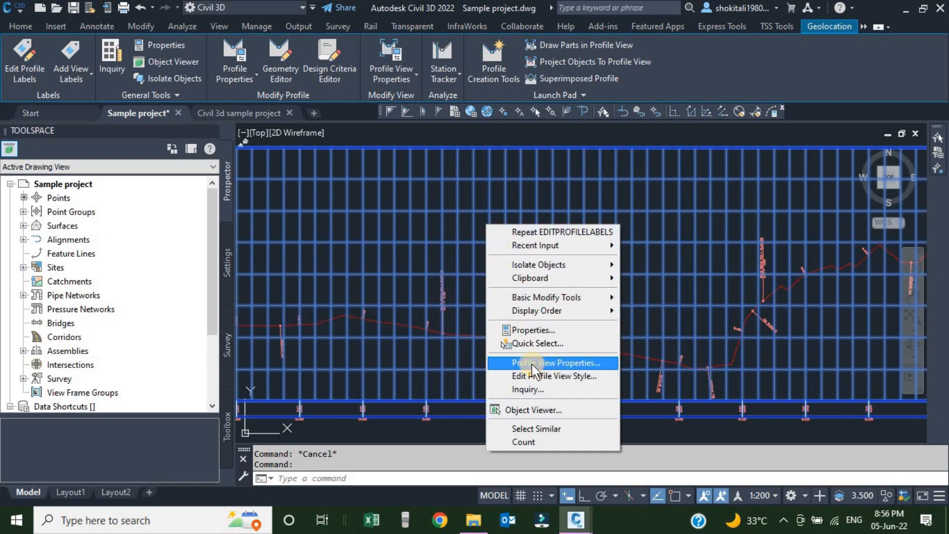
pyautogui.click(567, 378)
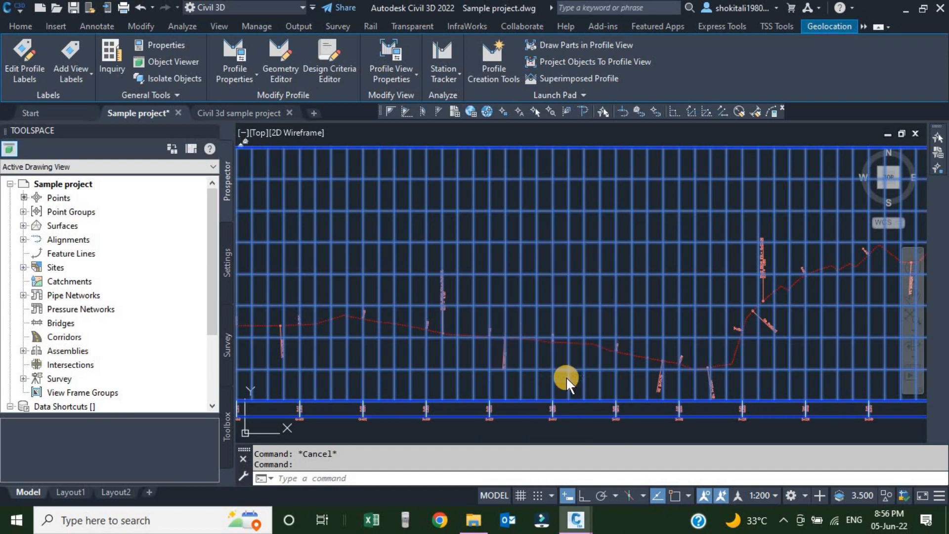
# Check the vertical scale and vertical exaggeration in the style's graph settings, and close the style without changes
pyautogui.moveTo(377, 159); pyautogui.dragTo(508, 137)
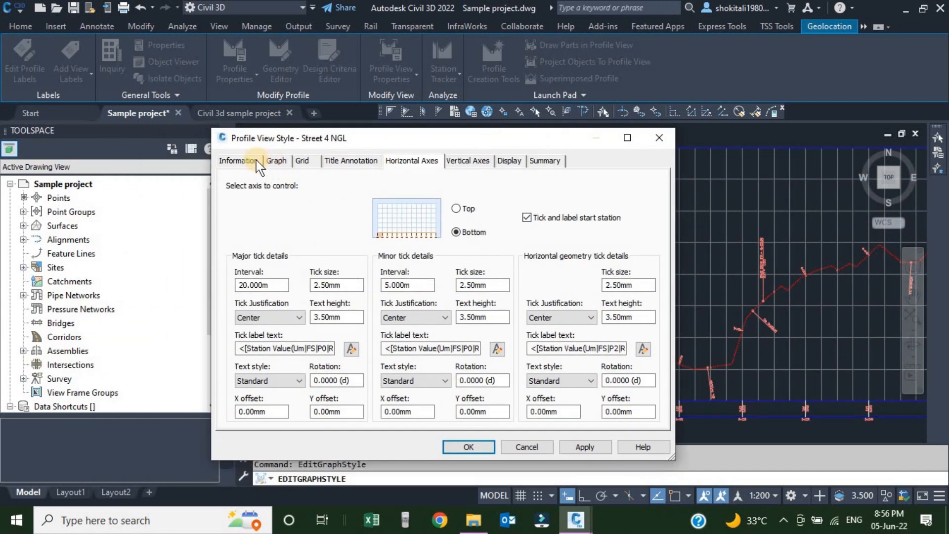
pyautogui.click(254, 162)
pyautogui.click(276, 161)
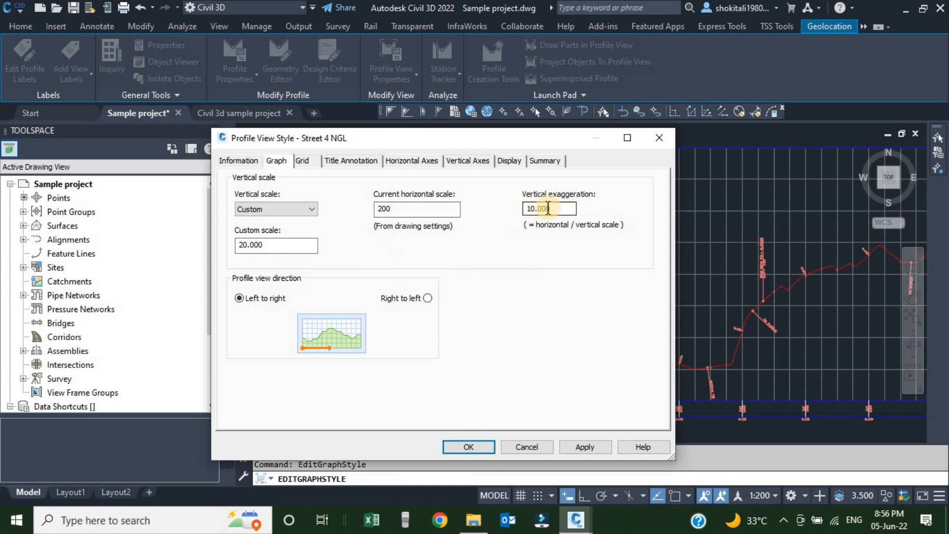
pyautogui.click(526, 446)
# Examine the elevation axis labels and grid lines at the start of the uppermost profile view
pyautogui.scroll(-3, 502, 282)
pyautogui.moveTo(399, 312); pyautogui.dragTo(464, 322, button='middle')
pyautogui.scroll(8, 464, 323)
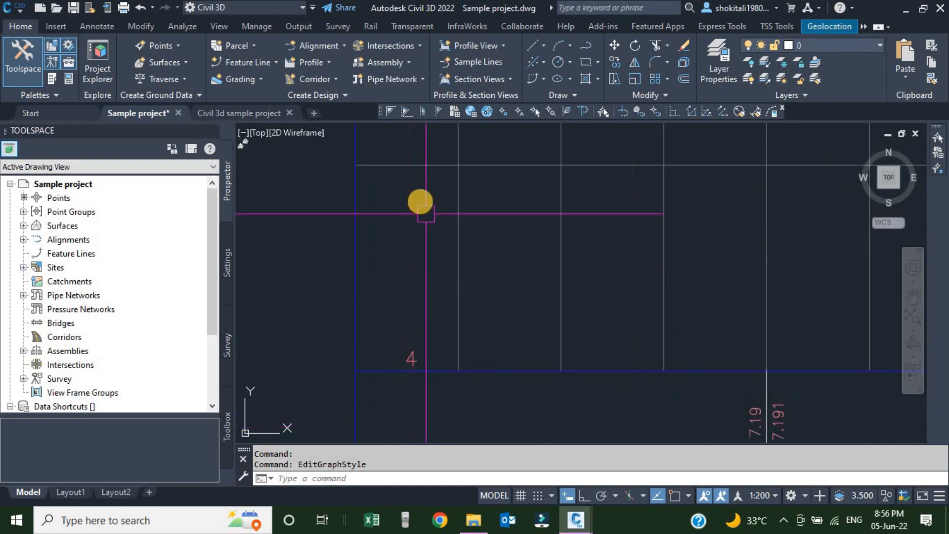
pyautogui.scroll(4, 410, 353)
pyautogui.scroll(-5, 404, 352)
pyautogui.scroll(-1, 404, 228)
pyautogui.moveTo(417, 280); pyautogui.dragTo(417, 237, button='middle')
pyautogui.scroll(2, 404, 270)
pyautogui.scroll(-2, 405, 276)
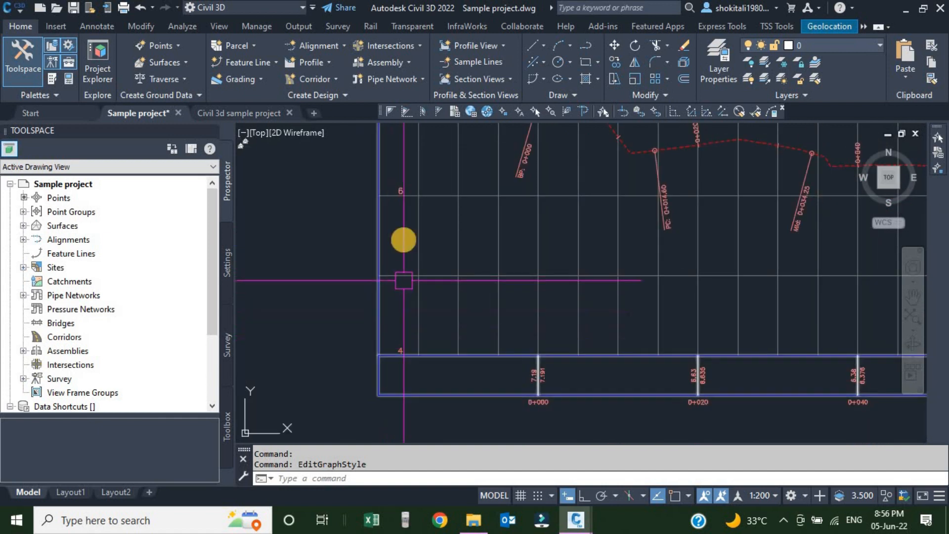
# Add an aligned dimension between the two lowest horizontal grid lines on the start edge of the uppermost profile view, using endpoint snaps
pyautogui.scroll(4, 405, 296)
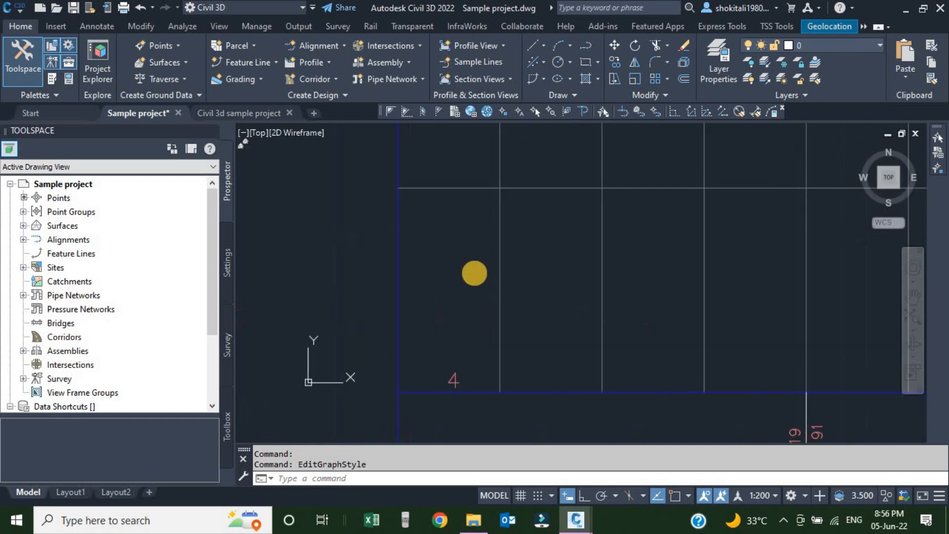
pyautogui.write('l')
pyautogui.press('Return')
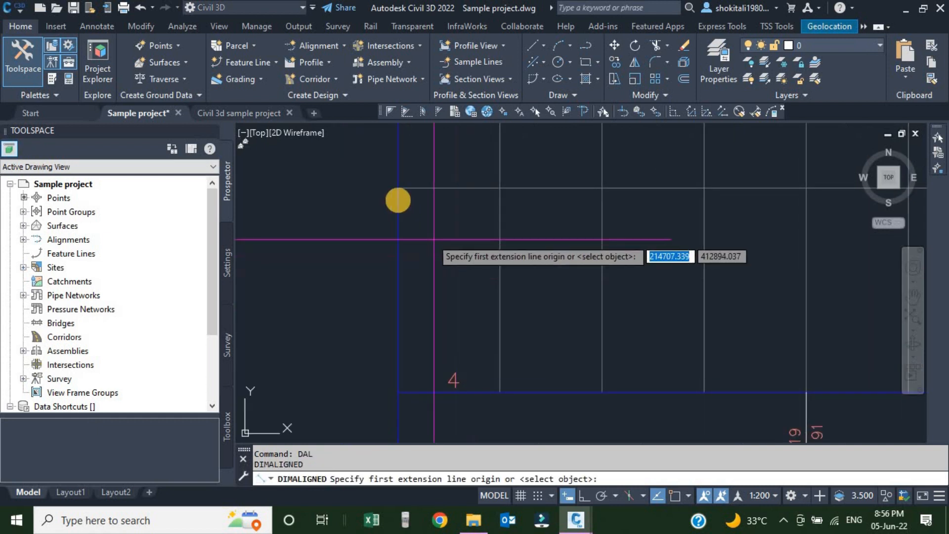
pyautogui.keyDown('shift'); pyautogui.rightClick(397, 188); pyautogui.keyUp('shift')
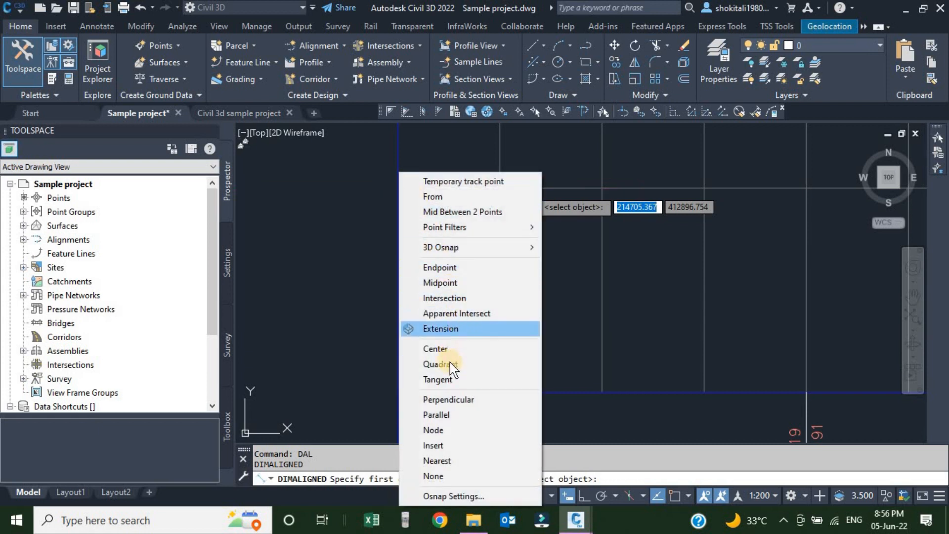
pyautogui.click(439, 267)
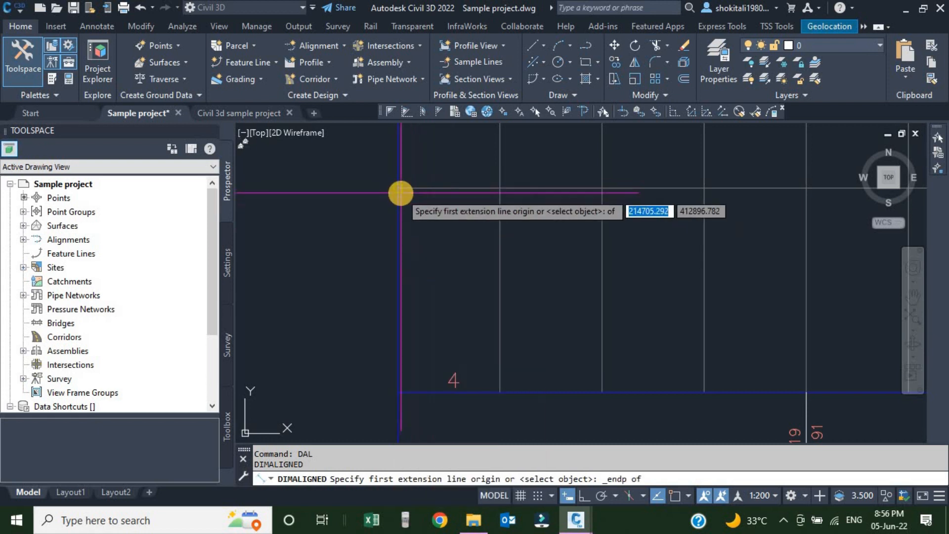
pyautogui.click(398, 189)
pyautogui.keyDown('shift'); pyautogui.rightClick(406, 311); pyautogui.keyUp('shift')
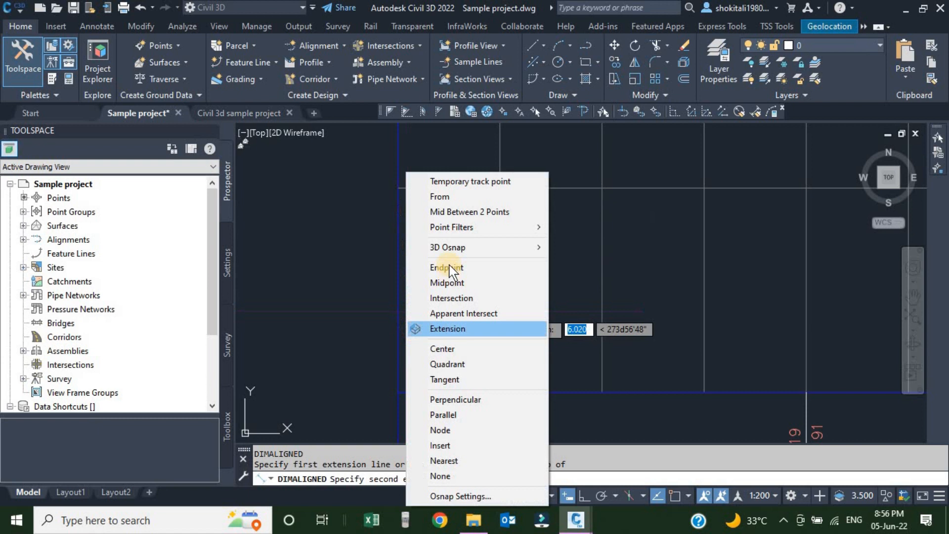
pyautogui.click(439, 267)
pyautogui.click(399, 392)
pyautogui.click(374, 333)
# Read the text of the new grid spacing dimension and check which grid lines it spans
pyautogui.scroll(6, 372, 289)
pyautogui.scroll(3, 365, 267)
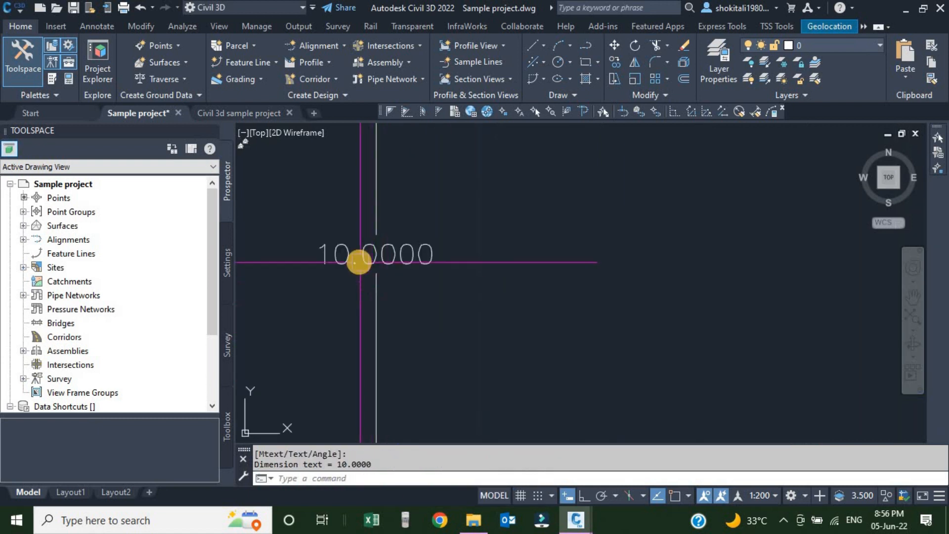
pyautogui.scroll(-5, 368, 281)
pyautogui.scroll(-3, 375, 277)
pyautogui.scroll(6, 390, 292)
pyautogui.scroll(-6, 375, 296)
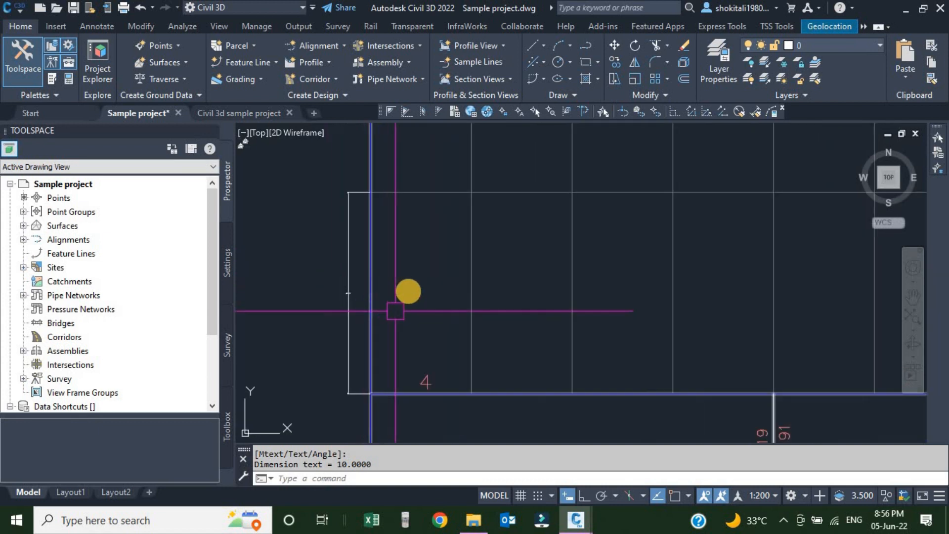
# Compare the dimensioned grid interval with the elevation labels 4 and 6 on the vertical axis
pyautogui.scroll(4, 415, 267)
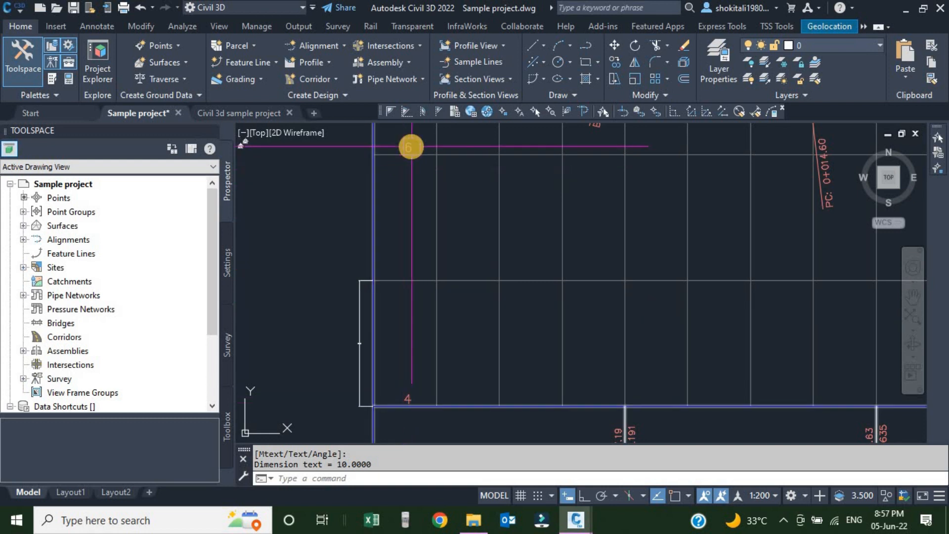
pyautogui.scroll(2, 385, 327)
pyautogui.scroll(-3, 396, 291)
pyautogui.scroll(-2, 395, 307)
pyautogui.scroll(4, 398, 318)
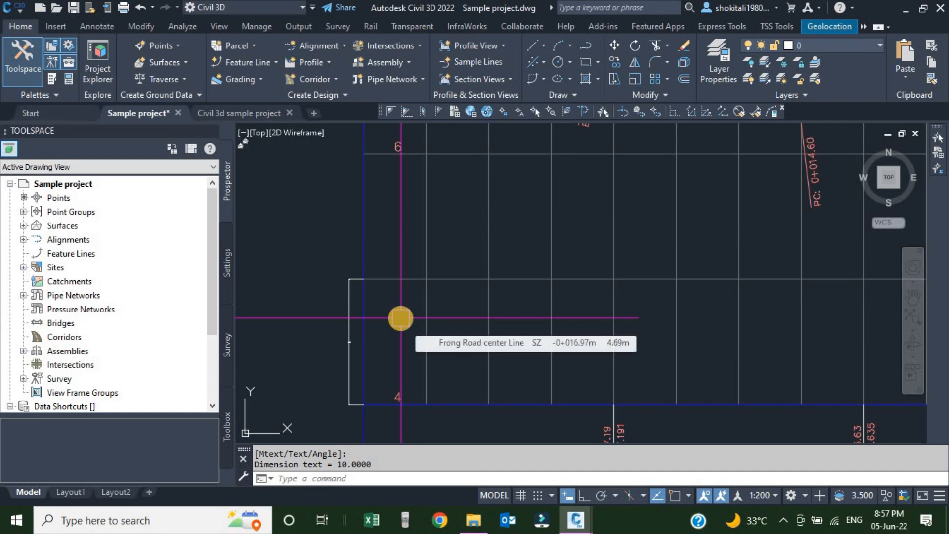
pyautogui.scroll(2, 403, 318)
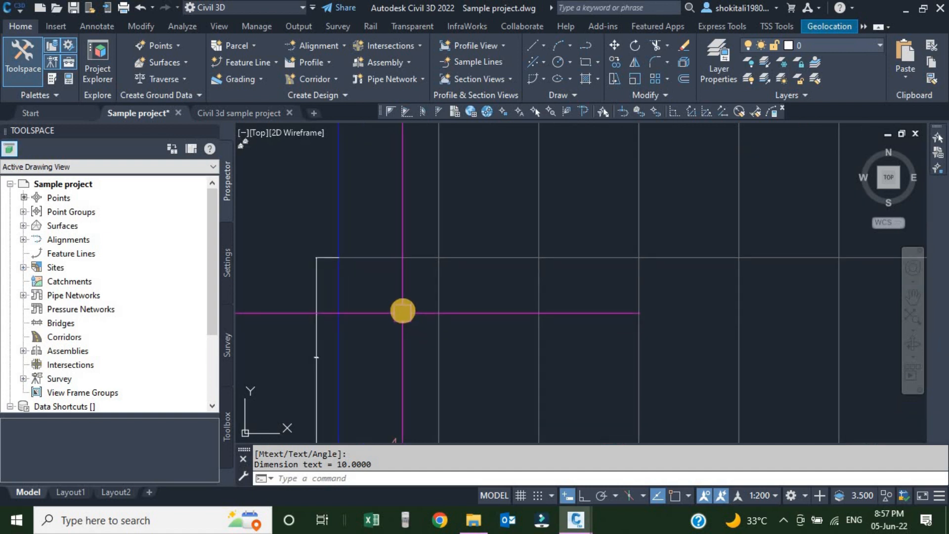
pyautogui.scroll(-3, 404, 310)
pyautogui.scroll(4, 404, 310)
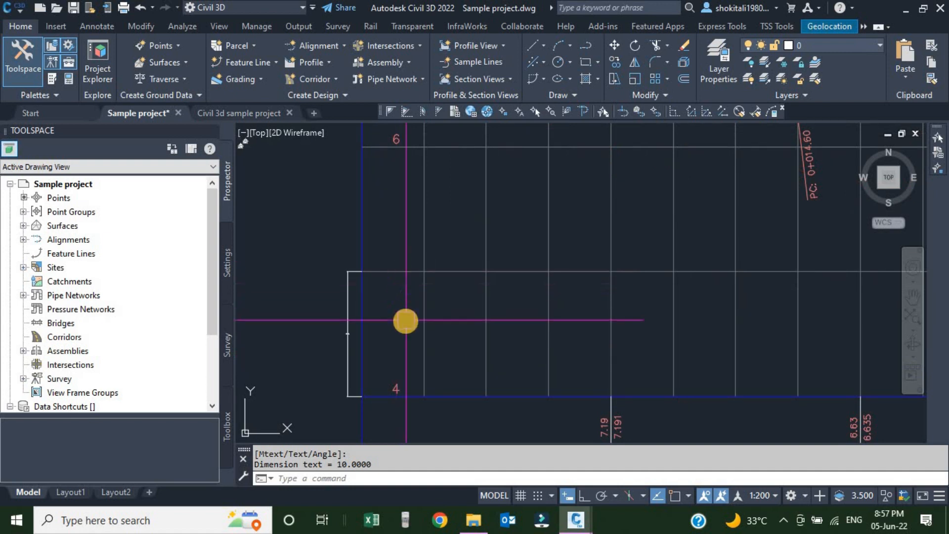
# Start a depth label on the uppermost profile view, placing its first point at the upper end of the grid spacing dimension with an endpoint snap
pyautogui.scroll(-5, 405, 321)
pyautogui.scroll(2, 483, 242)
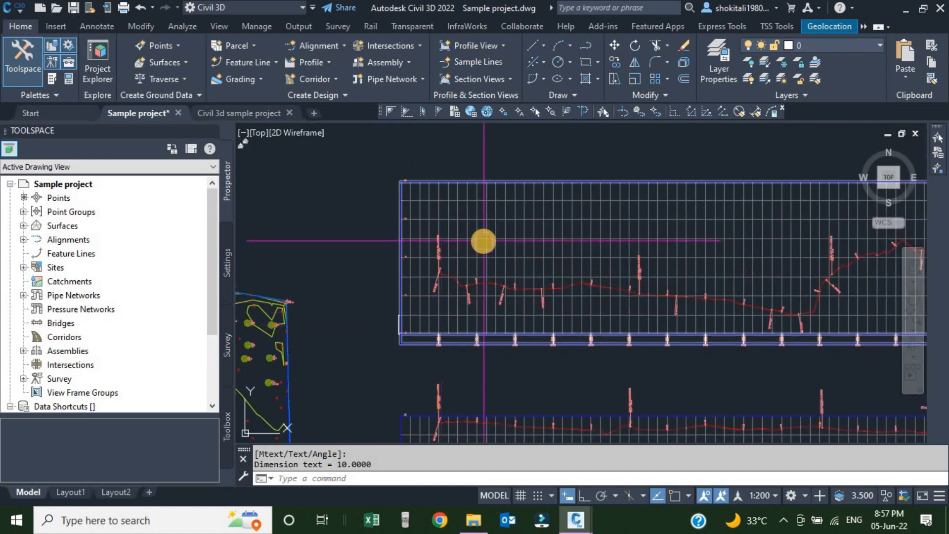
pyautogui.click(483, 242)
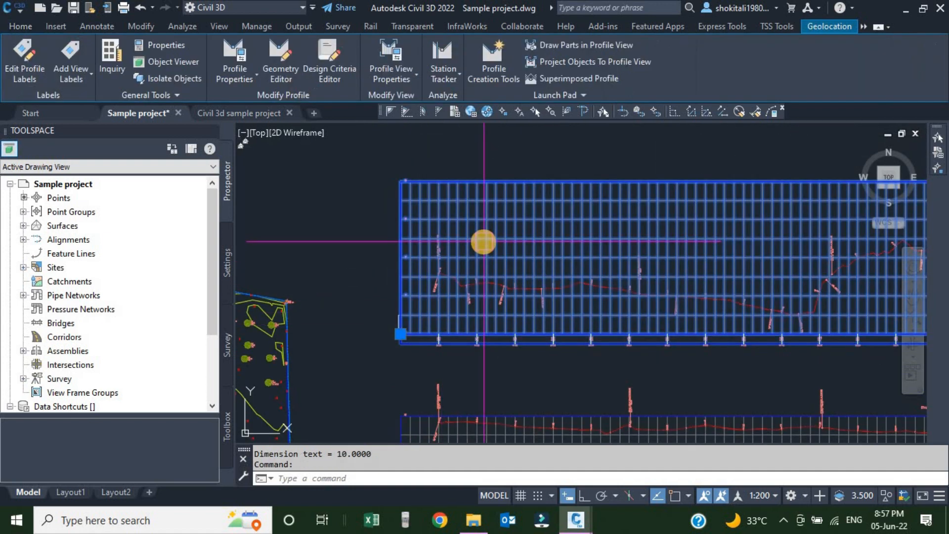
pyautogui.click(90, 72)
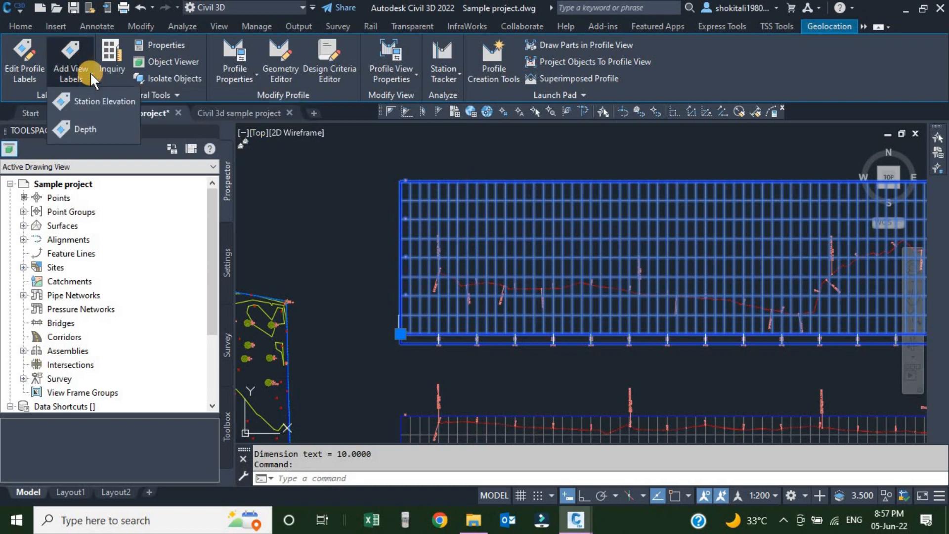
pyautogui.click(76, 127)
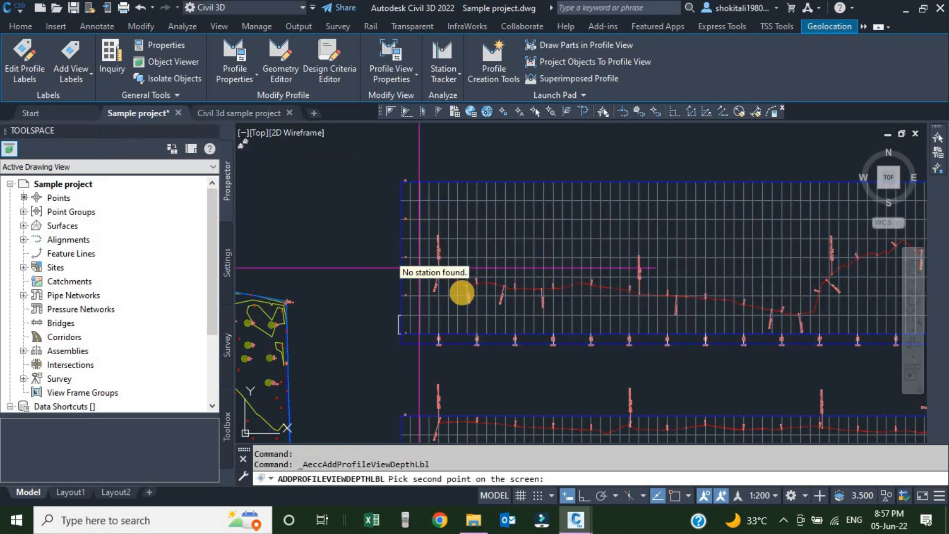
pyautogui.scroll(6, 461, 289)
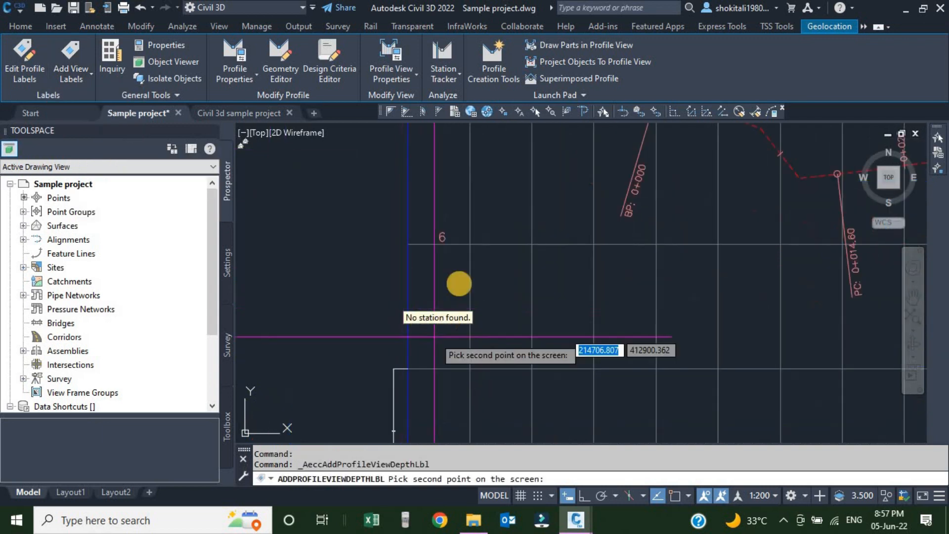
pyautogui.moveTo(409, 380); pyautogui.dragTo(464, 242, button='middle')
pyautogui.scroll(4, 463, 240)
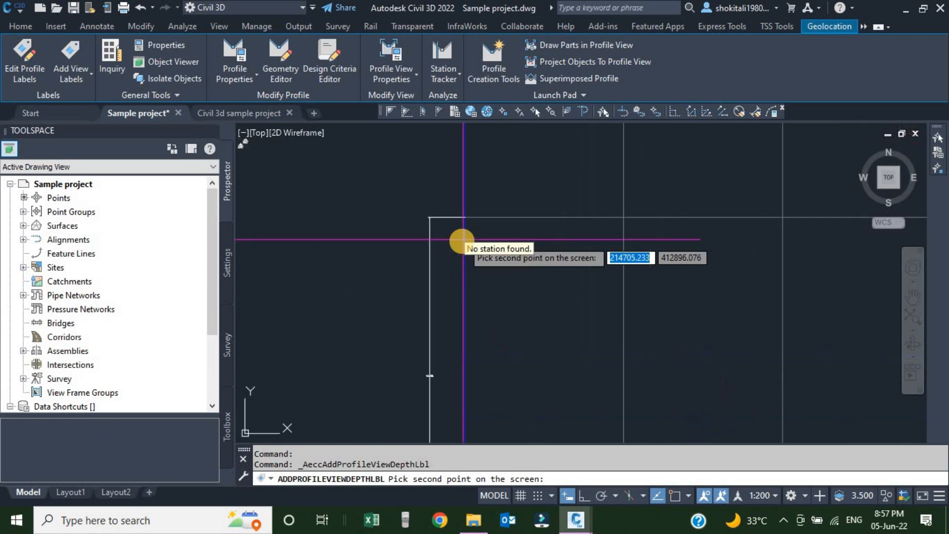
pyautogui.keyDown('shift'); pyautogui.rightClick(461, 211); pyautogui.keyUp('shift')
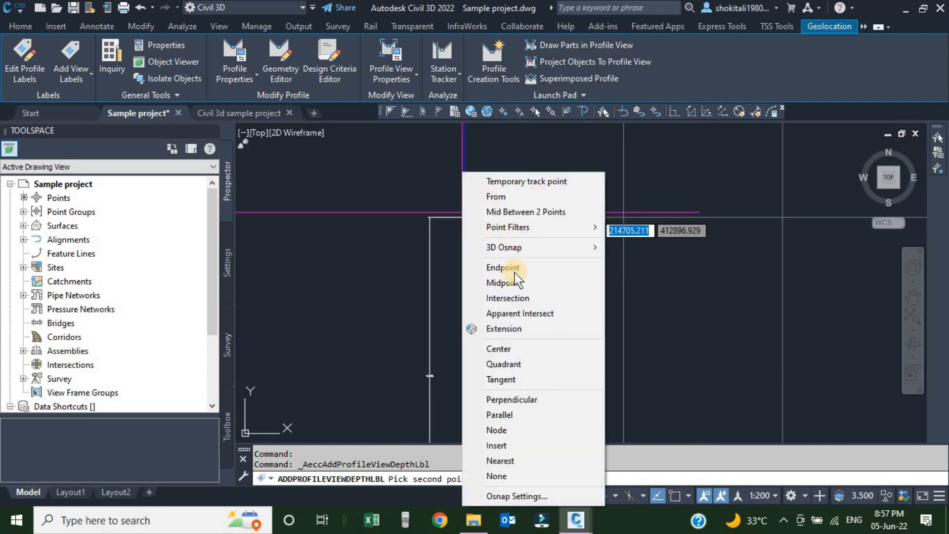
pyautogui.click(512, 267)
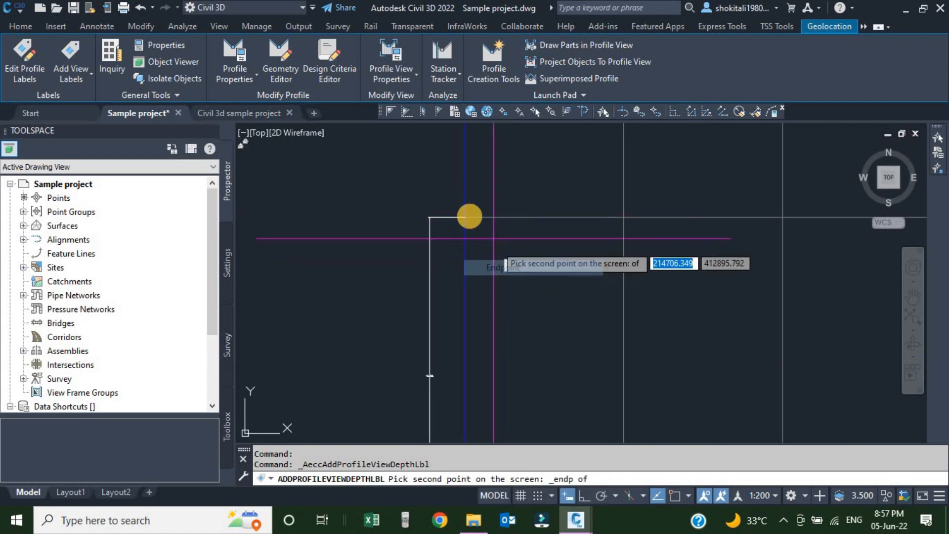
pyautogui.click(459, 214)
# Complete the depth label by snapping its second point to the endpoint where the lowest grid line meets the start edge
pyautogui.scroll(-3, 457, 297)
pyautogui.scroll(3, 460, 307)
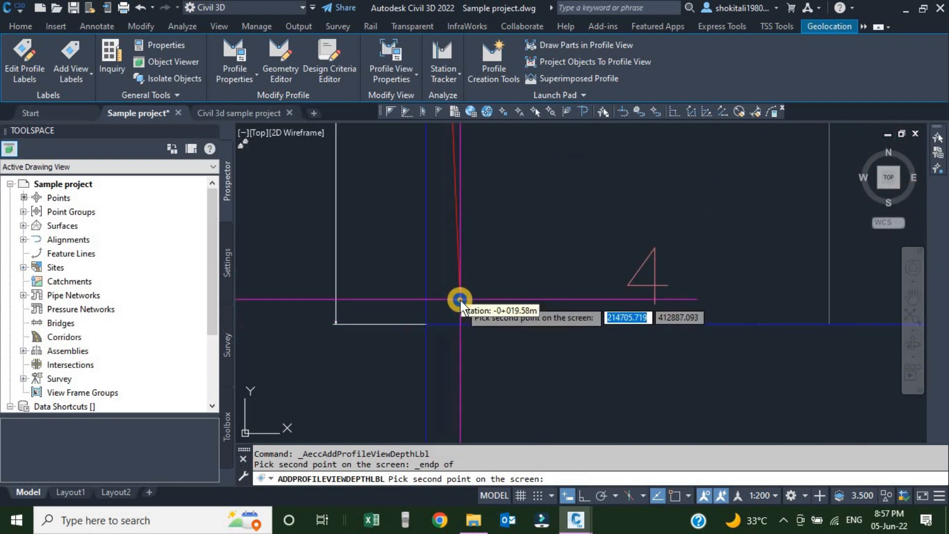
pyautogui.keyDown('shift'); pyautogui.rightClick(461, 291); pyautogui.keyUp('shift')
pyautogui.click(474, 268)
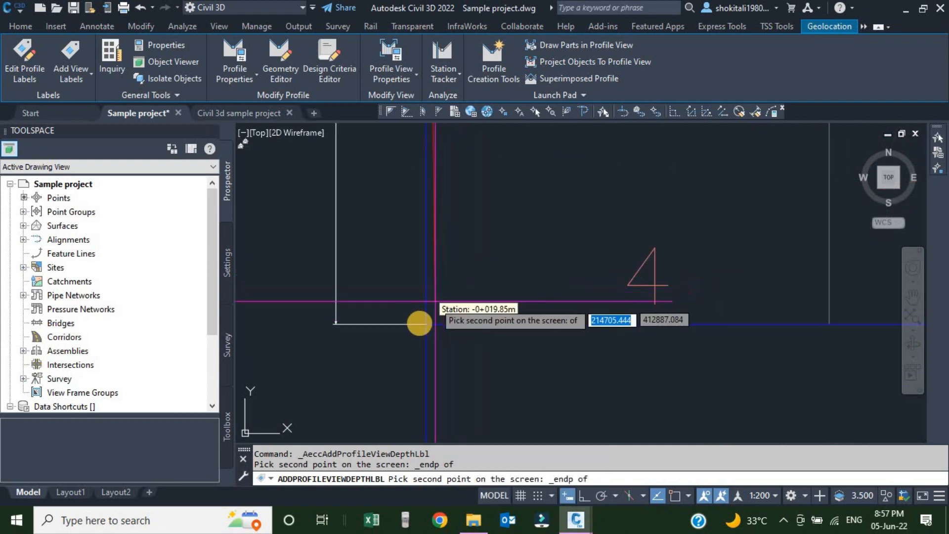
pyautogui.click(427, 324)
pyautogui.scroll(-3, 452, 281)
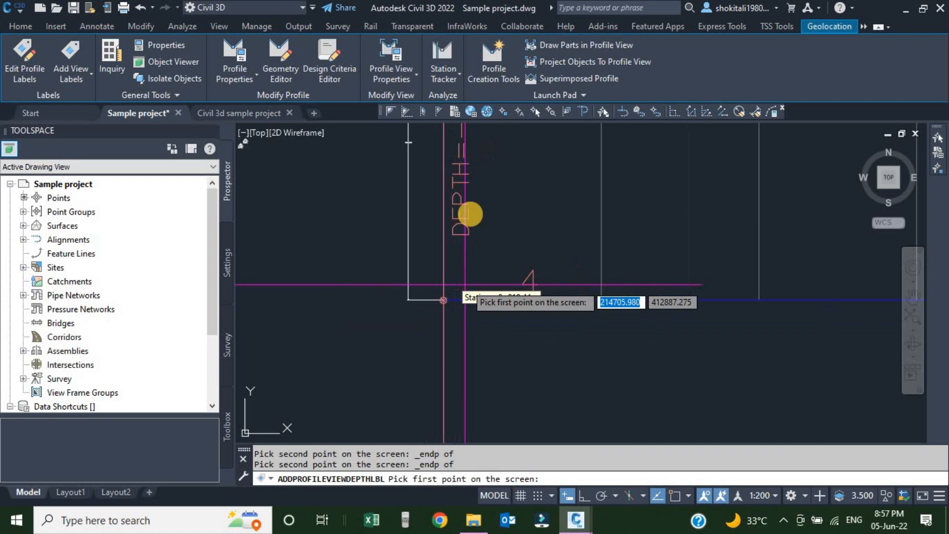
pyautogui.scroll(-2, 480, 222)
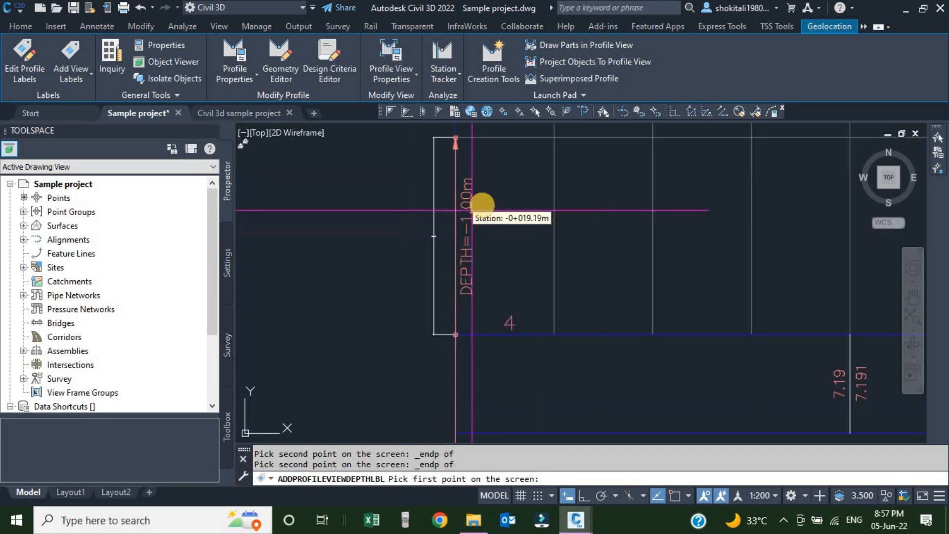
pyautogui.press('Escape')
pyautogui.scroll(1, 472, 222)
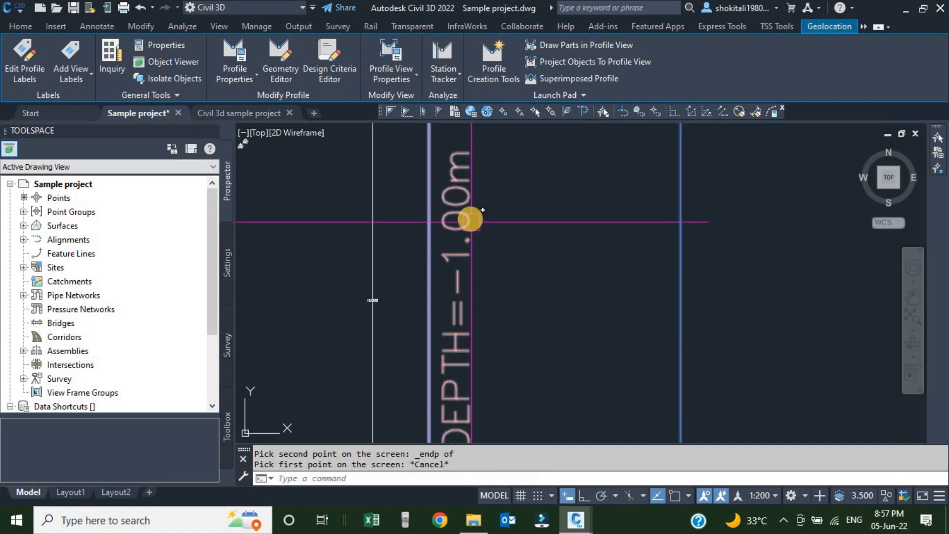
pyautogui.press('Escape')
# Compare the depth label's text with the grid spacing dimension's text over the same grid interval
pyautogui.scroll(-1, 473, 225)
pyautogui.scroll(2, 474, 225)
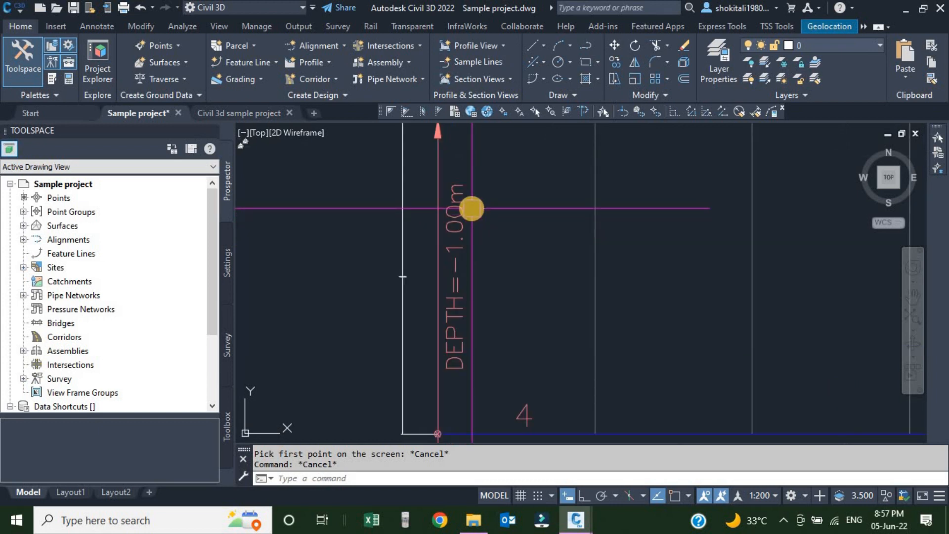
pyautogui.scroll(-3, 470, 211)
pyautogui.scroll(3, 465, 225)
pyautogui.scroll(-3, 487, 217)
pyautogui.scroll(5, 506, 179)
pyautogui.scroll(2, 445, 221)
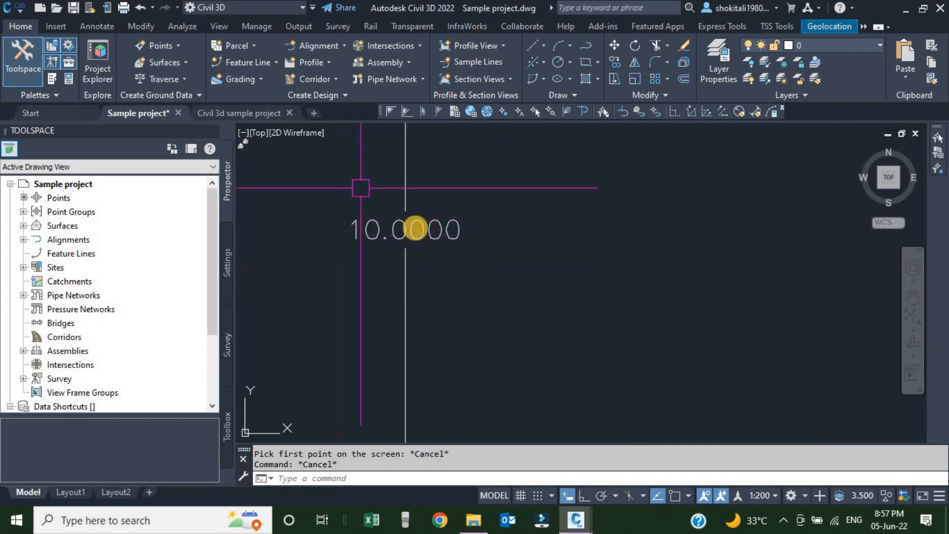
pyautogui.scroll(-5, 414, 261)
pyautogui.scroll(2, 447, 282)
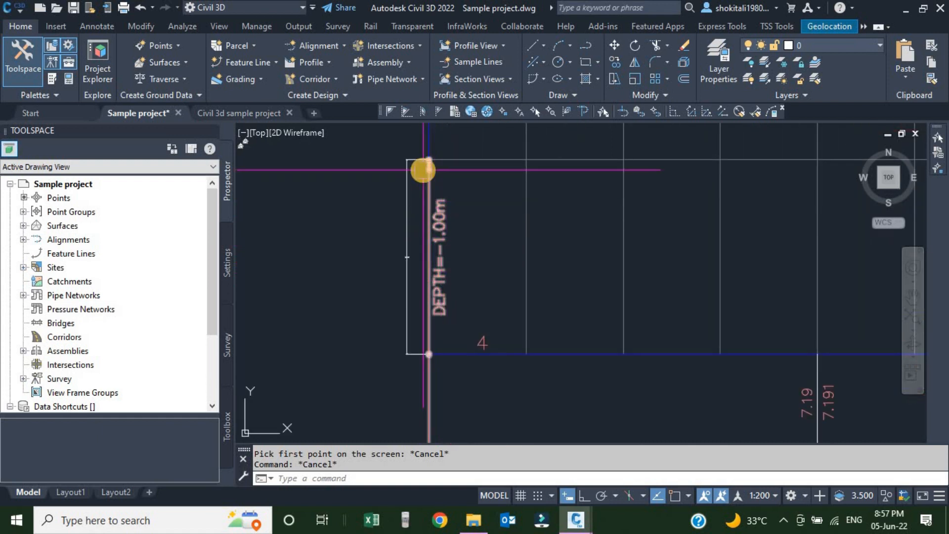
pyautogui.scroll(-4, 440, 233)
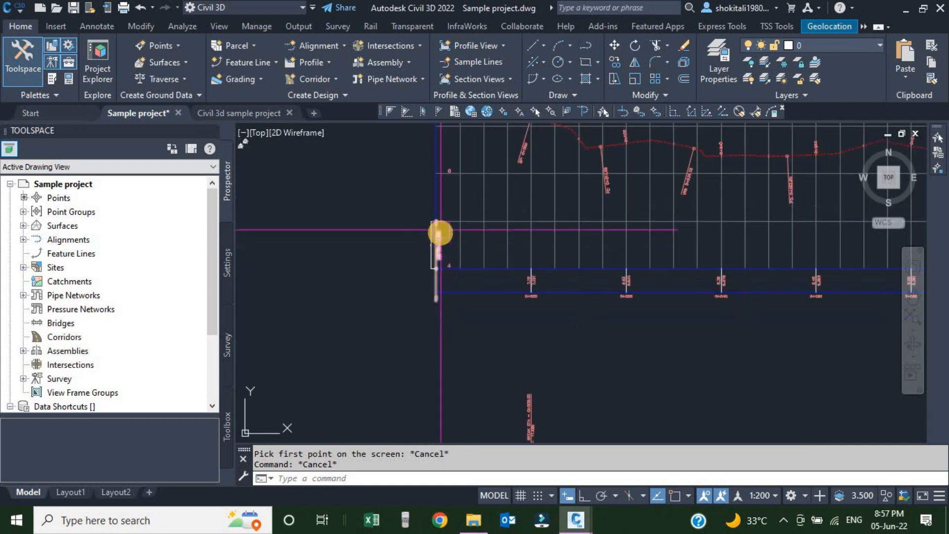
pyautogui.scroll(4, 440, 232)
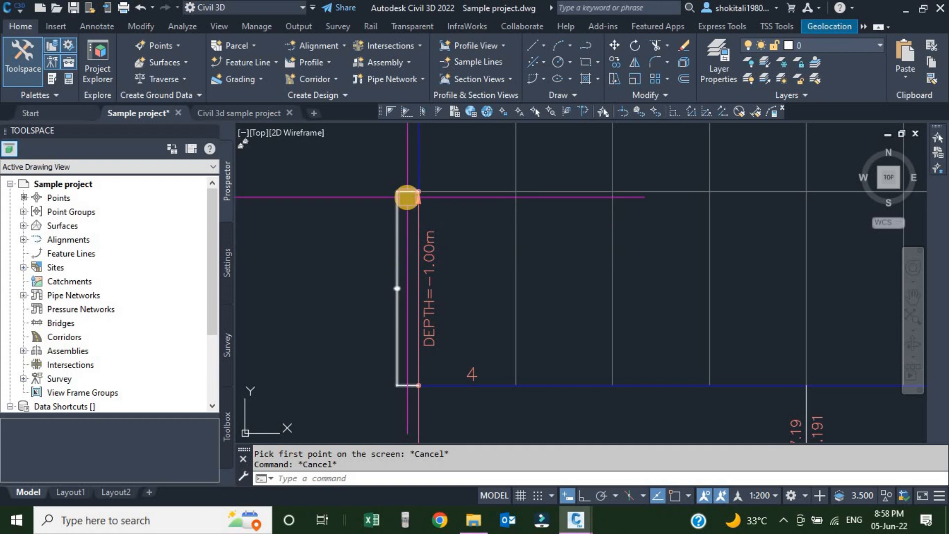
# Set the vertical exaggeration to 5 in the uppermost profile view's style and apply it
pyautogui.scroll(-5, 527, 246)
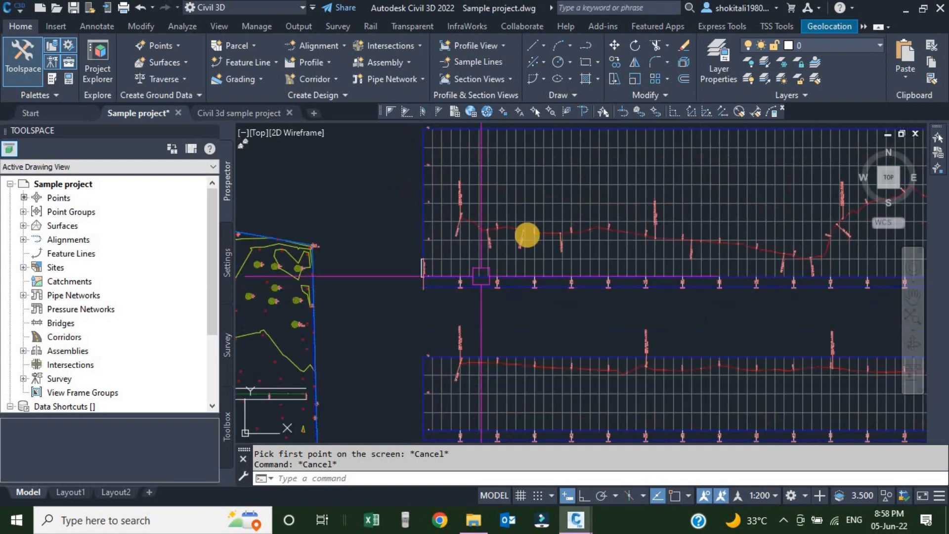
pyautogui.click(535, 175)
pyautogui.rightClick(534, 176)
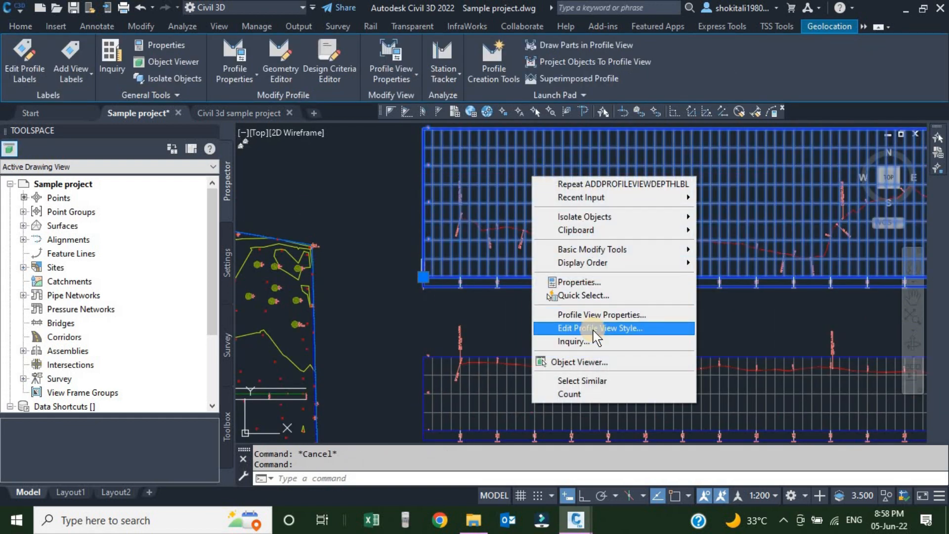
pyautogui.click(593, 329)
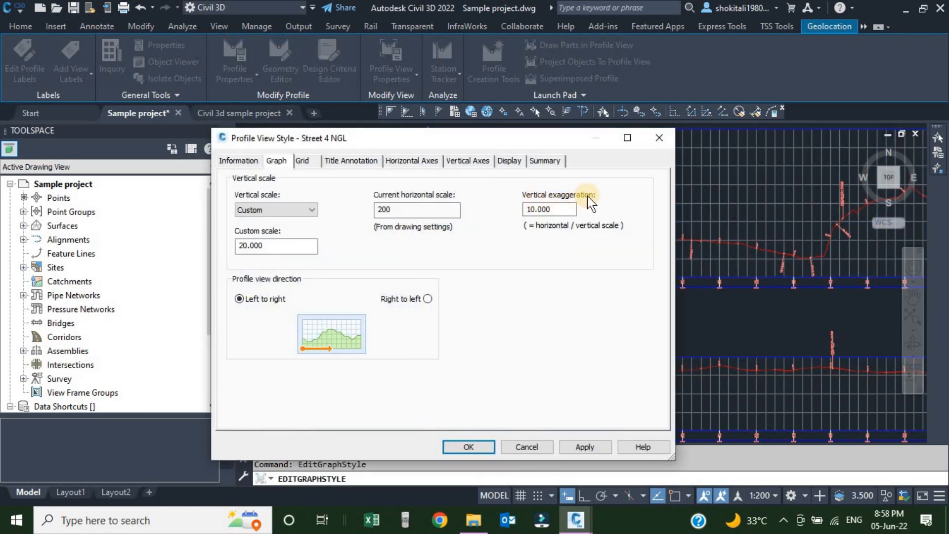
pyautogui.moveTo(547, 140); pyautogui.dragTo(380, 156)
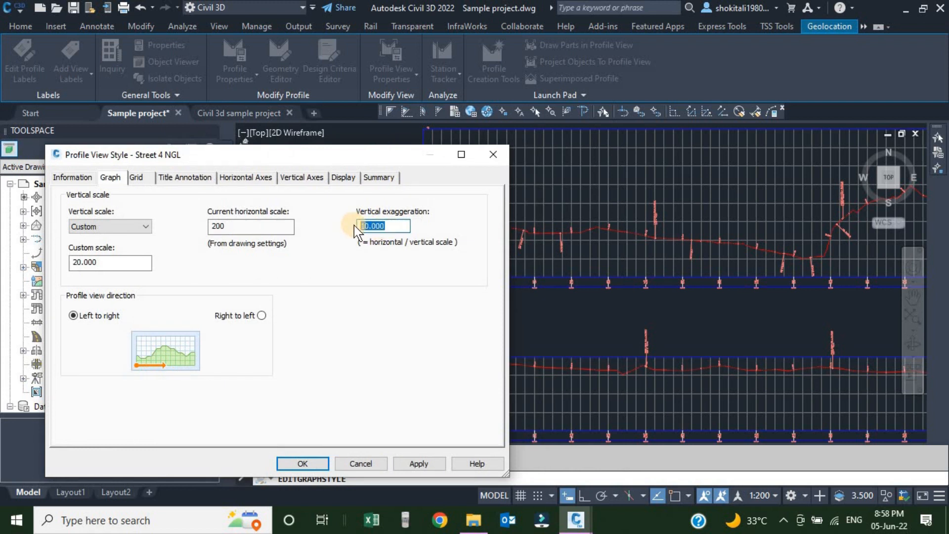
pyautogui.write('5')
pyautogui.click(420, 463)
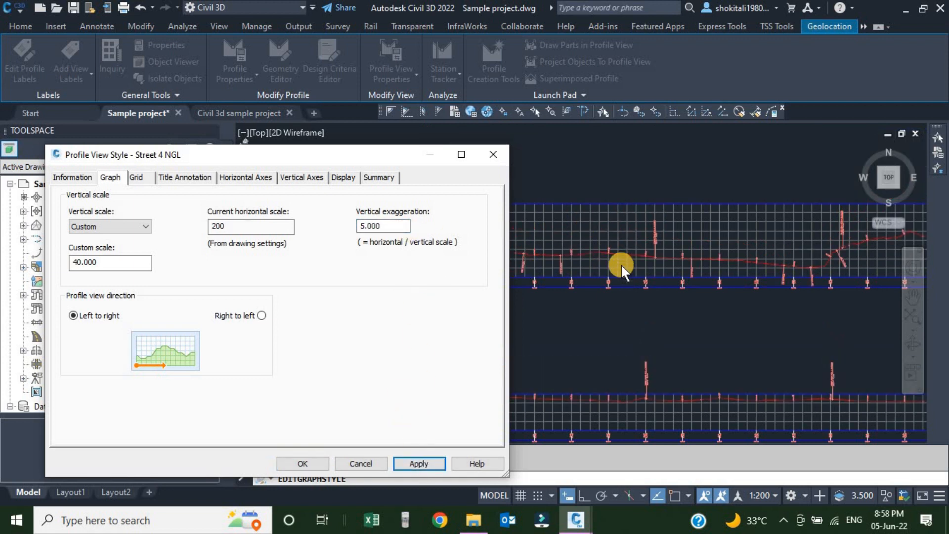
pyautogui.click(300, 463)
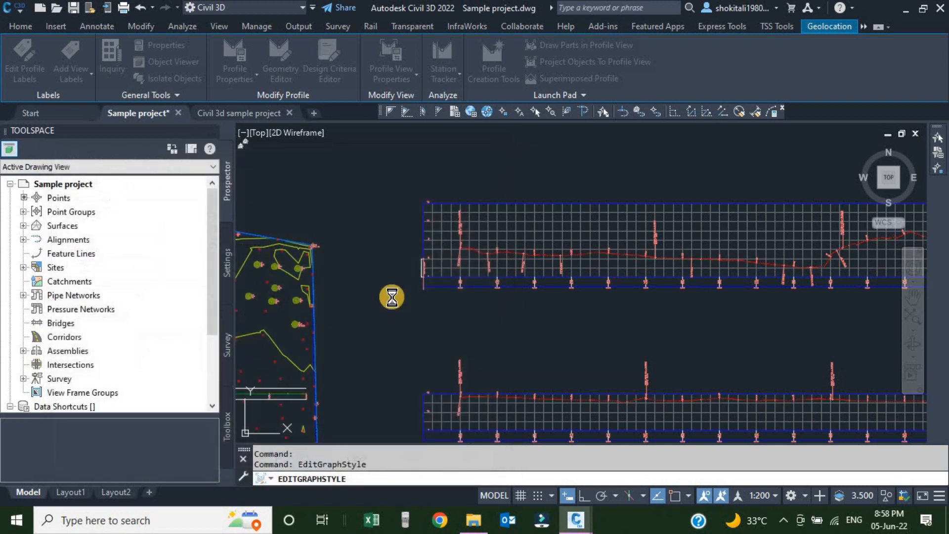
# Examine the depth label and the grid spacing dimension against the rescaled elevation grid lines
pyautogui.scroll(5, 408, 285)
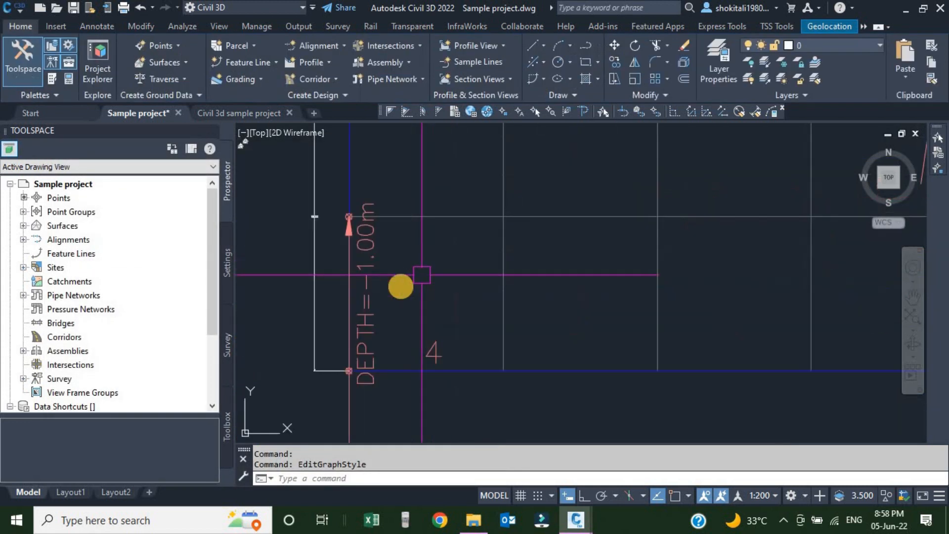
pyautogui.scroll(2, 477, 361)
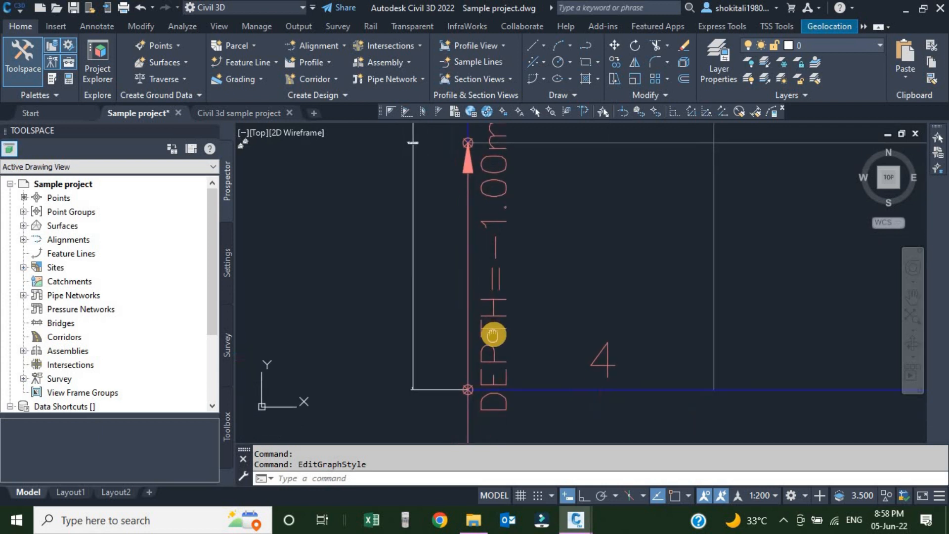
pyautogui.scroll(-2, 500, 223)
pyautogui.scroll(1, 499, 232)
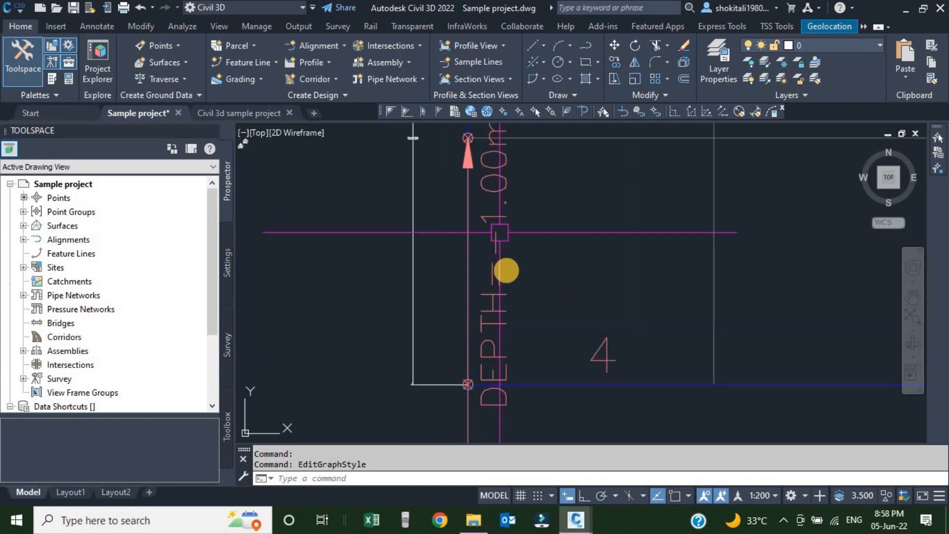
pyautogui.scroll(-3, 509, 235)
pyautogui.moveTo(524, 222); pyautogui.dragTo(524, 234, button='middle')
pyautogui.scroll(4, 484, 260)
pyautogui.scroll(3, 495, 189)
pyautogui.scroll(-5, 440, 238)
# Stretch the dimension's upper extension origin down to the arrow tip of the depth label, using an endpoint snap
pyautogui.moveTo(458, 169); pyautogui.dragTo(467, 244, button='middle')
pyautogui.click(464, 154)
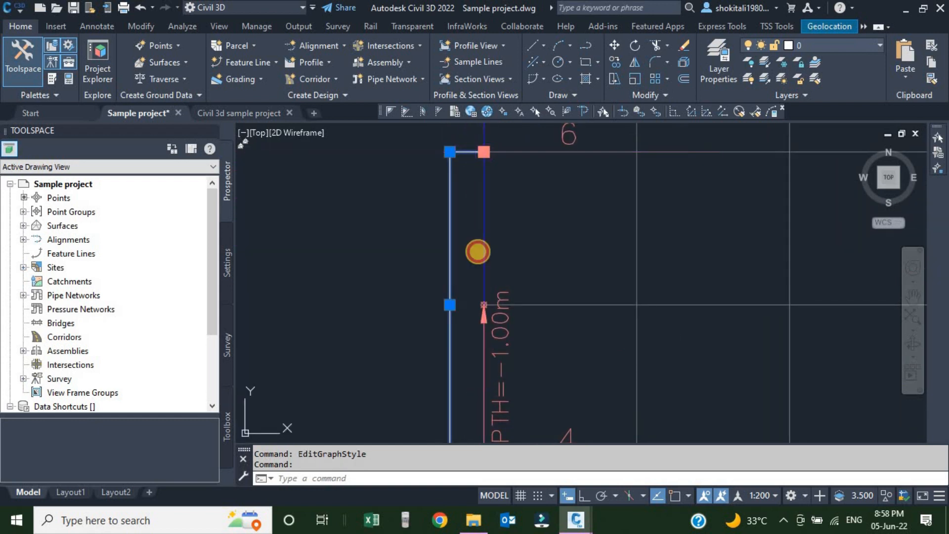
pyautogui.click(484, 305)
pyautogui.scroll(5, 457, 258)
pyautogui.keyDown('shift'); pyautogui.rightClick(467, 254); pyautogui.keyUp('shift')
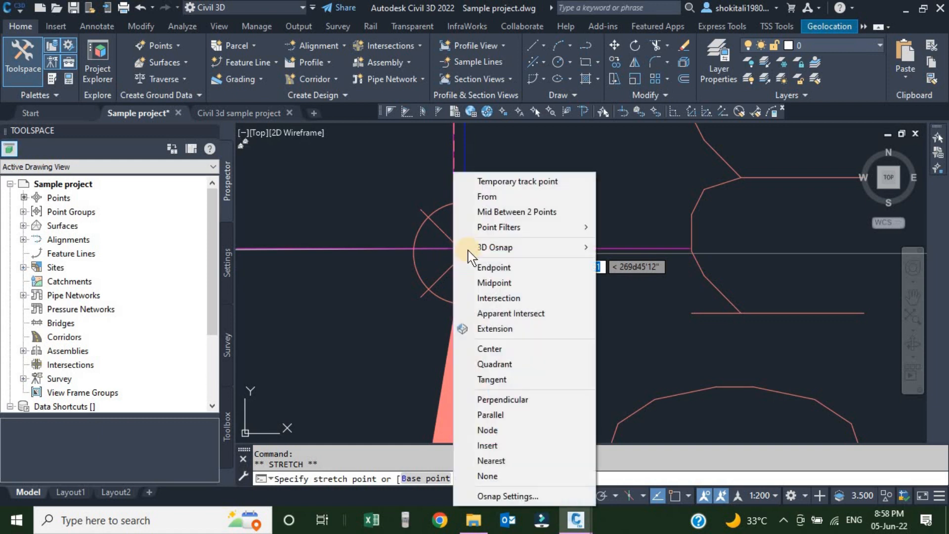
pyautogui.click(474, 267)
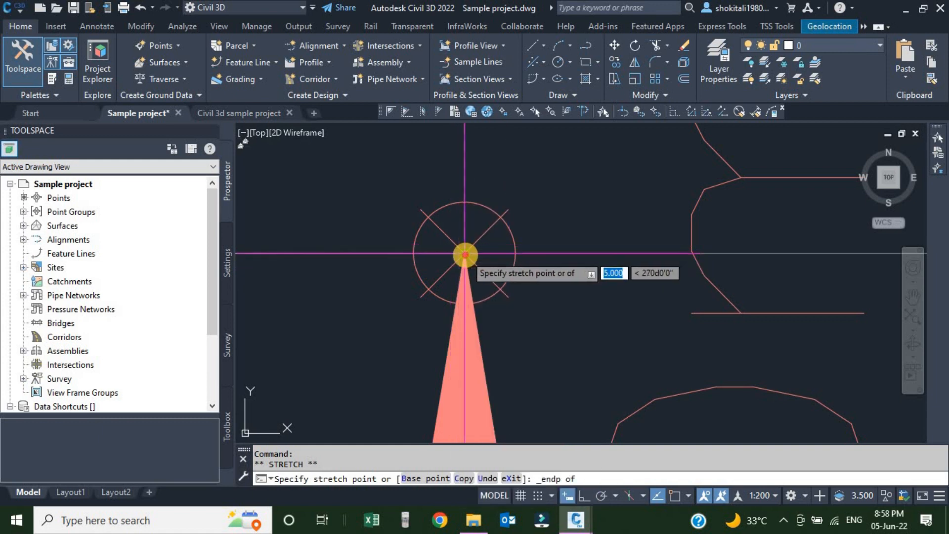
pyautogui.scroll(5, 502, 297)
pyautogui.press('Escape')
# Read the adjusted dimension's text and compare it with the depth label beside it
pyautogui.scroll(3, 524, 285)
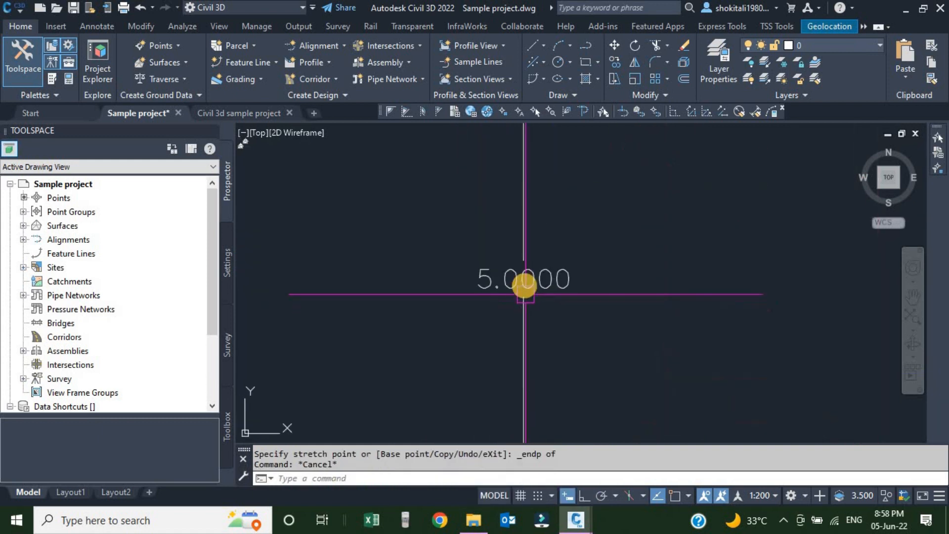
pyautogui.scroll(-5, 514, 280)
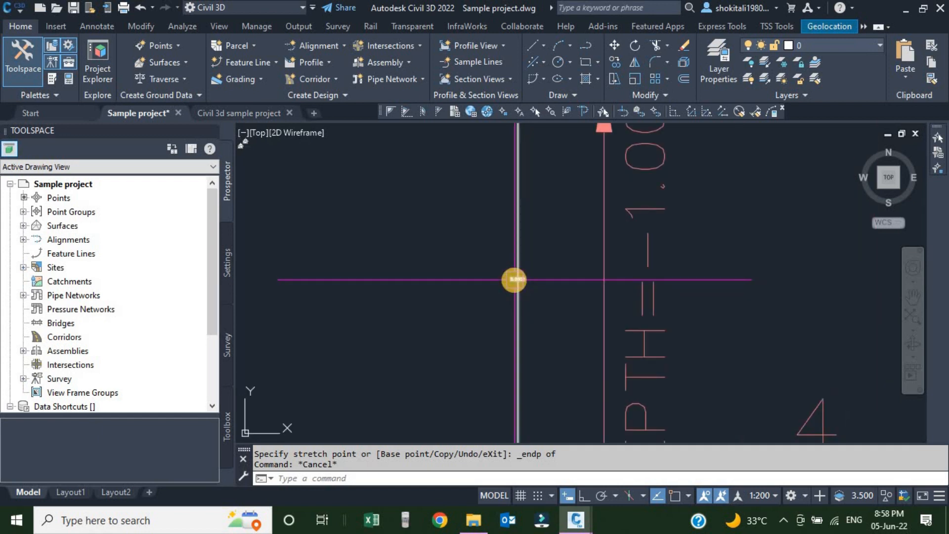
pyautogui.scroll(3, 512, 277)
pyautogui.scroll(-5, 554, 296)
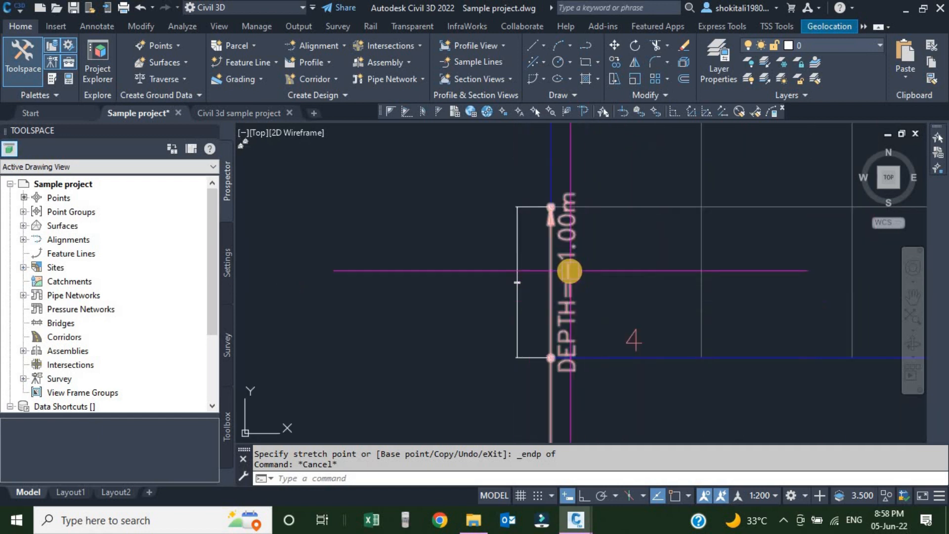
pyautogui.scroll(2, 571, 274)
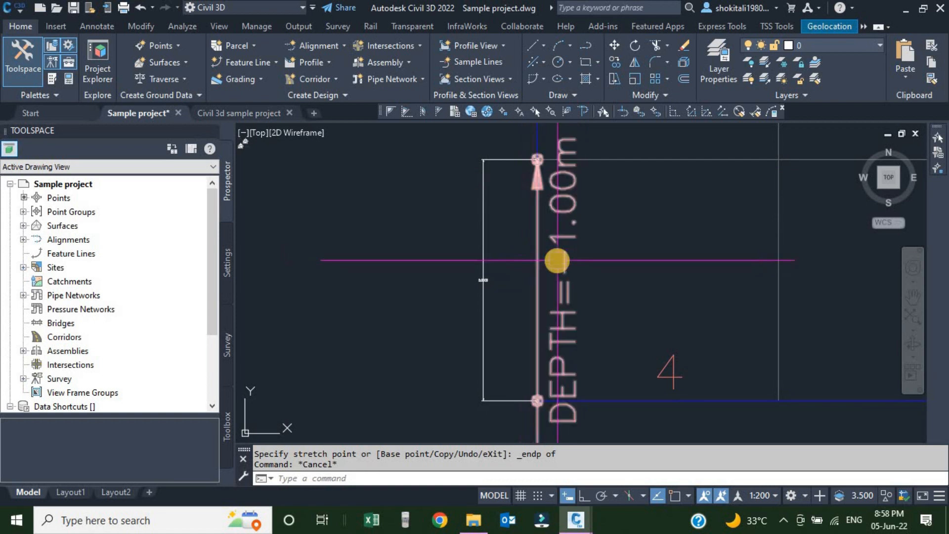
# Set the vertical exaggeration to 10 in the uppermost profile view's style and accept the change
pyautogui.click(617, 161)
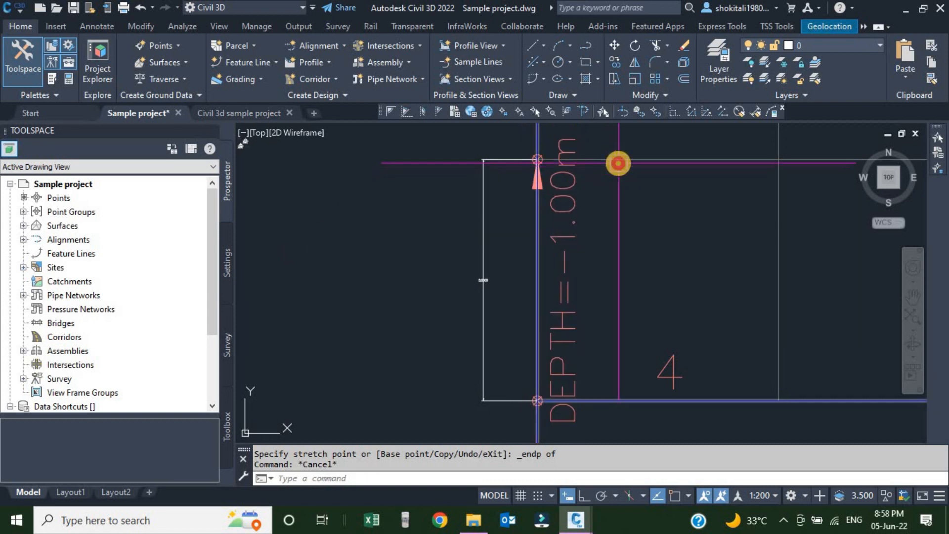
pyautogui.rightClick(618, 162)
pyautogui.click(675, 315)
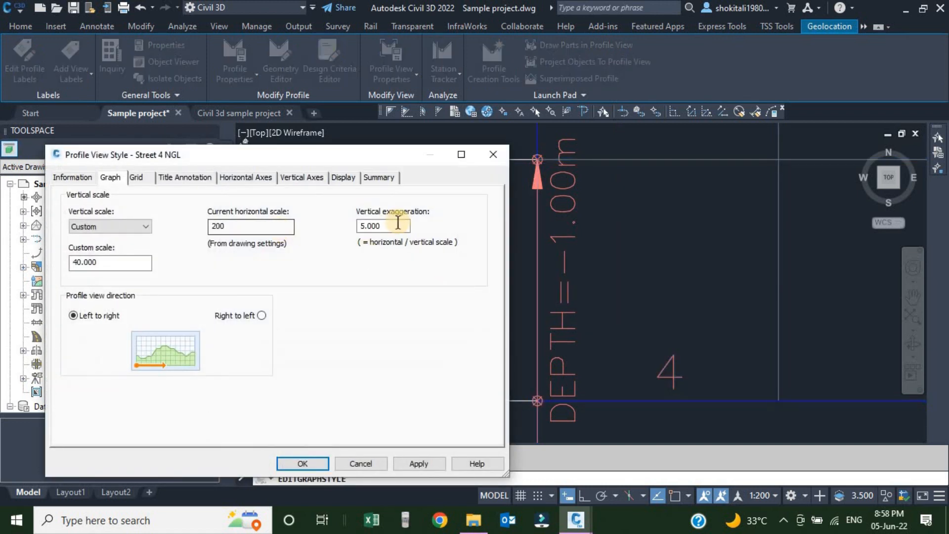
pyautogui.write('10')
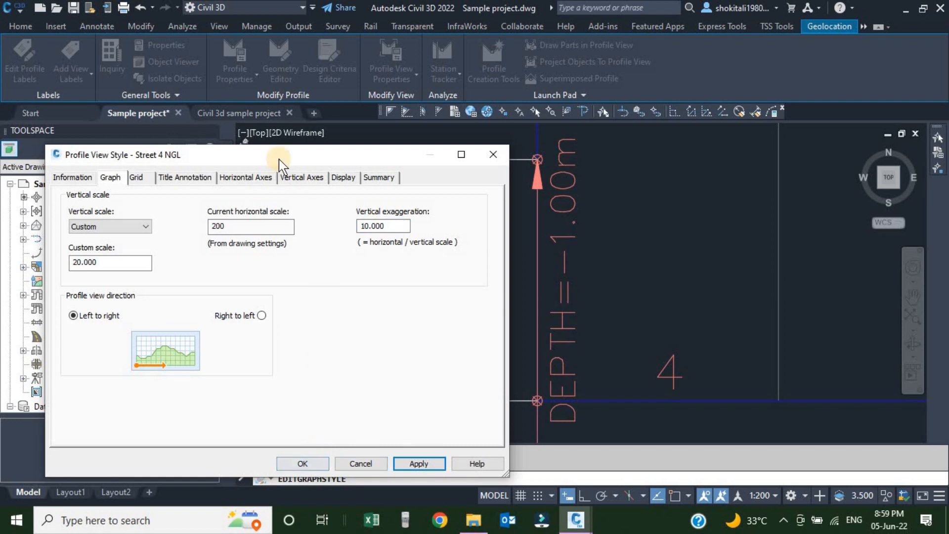
pyautogui.click(303, 462)
pyautogui.scroll(-8, 556, 289)
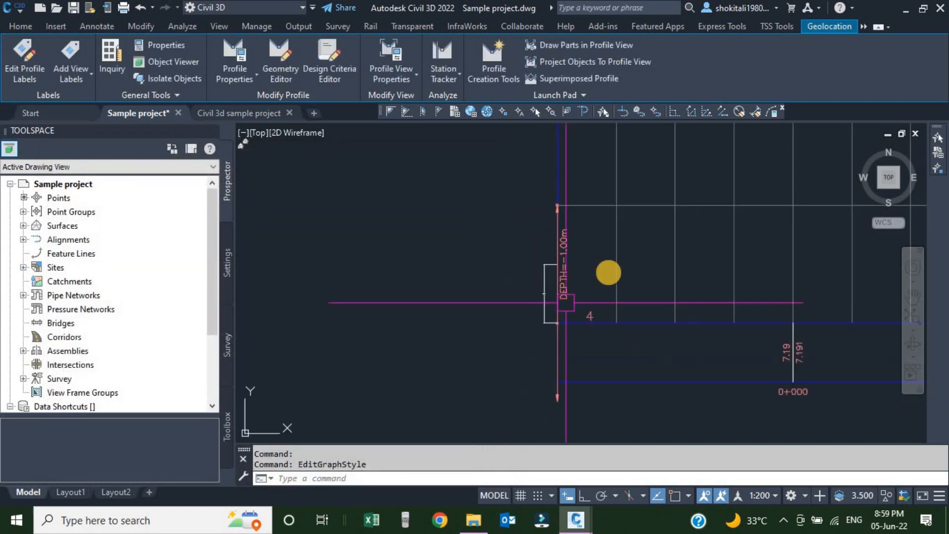
pyautogui.scroll(3, 644, 291)
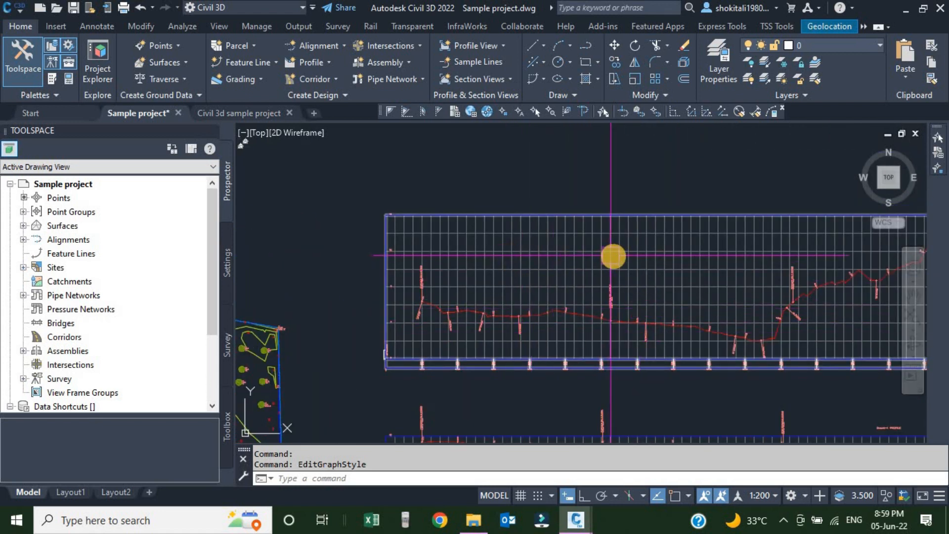
# Turn on vertical grid clipping in the uppermost profile view's style and apply it
pyautogui.scroll(-3, 611, 255)
pyautogui.click(651, 257)
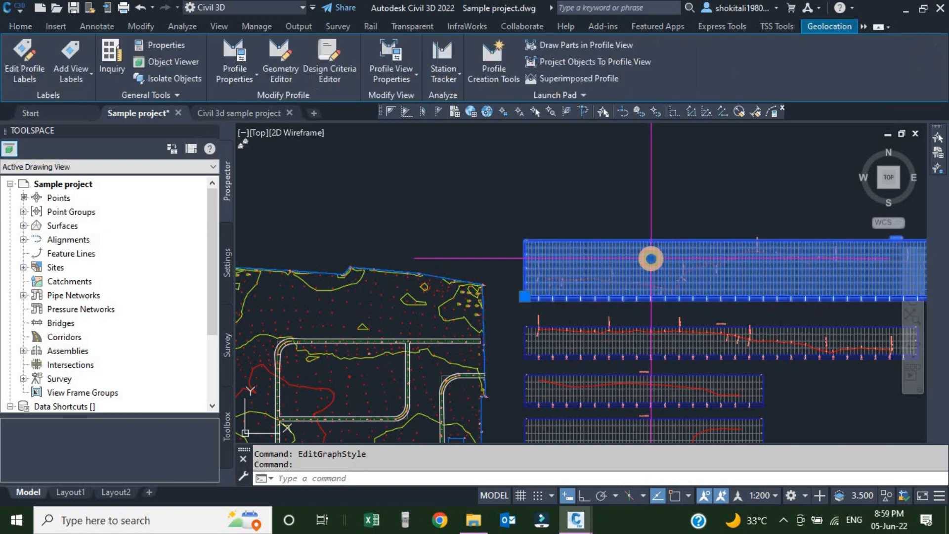
pyautogui.rightClick(651, 259)
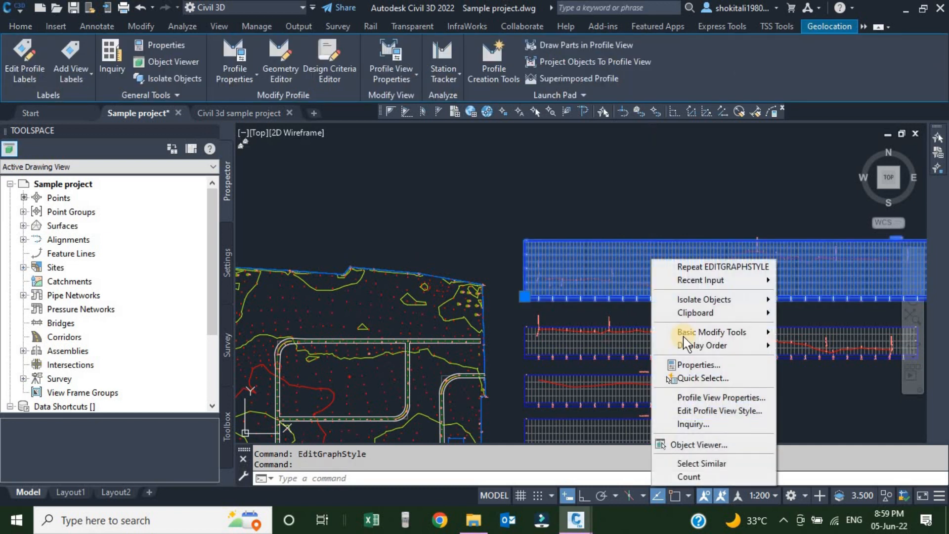
pyautogui.click(710, 414)
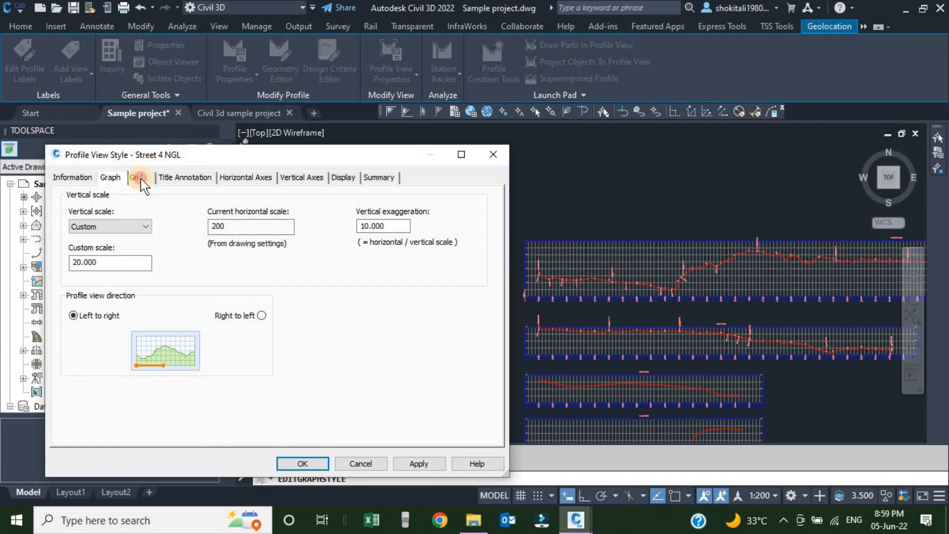
pyautogui.click(137, 178)
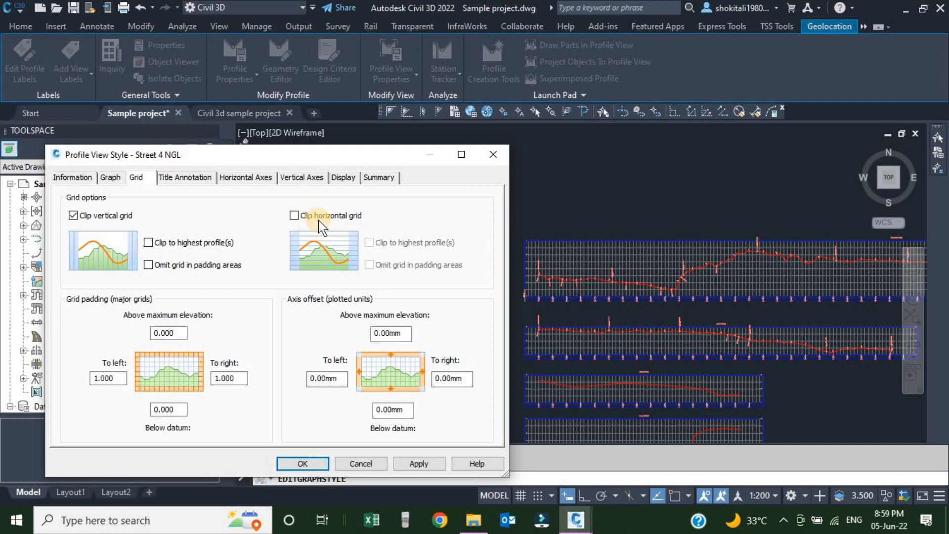
pyautogui.click(73, 216)
pyautogui.click(418, 463)
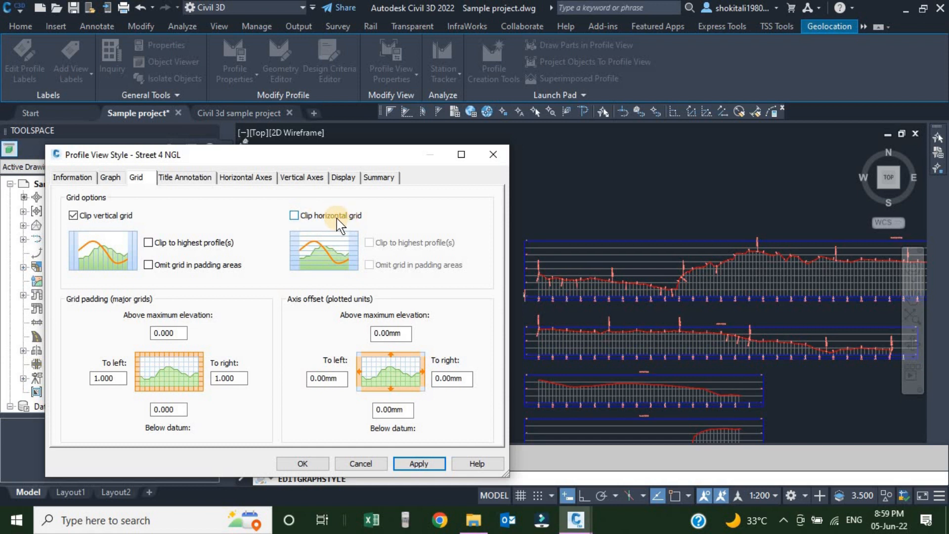
# Turn on horizontal grid clipping in the same profile view style, apply it and accept the style
pyautogui.click(294, 216)
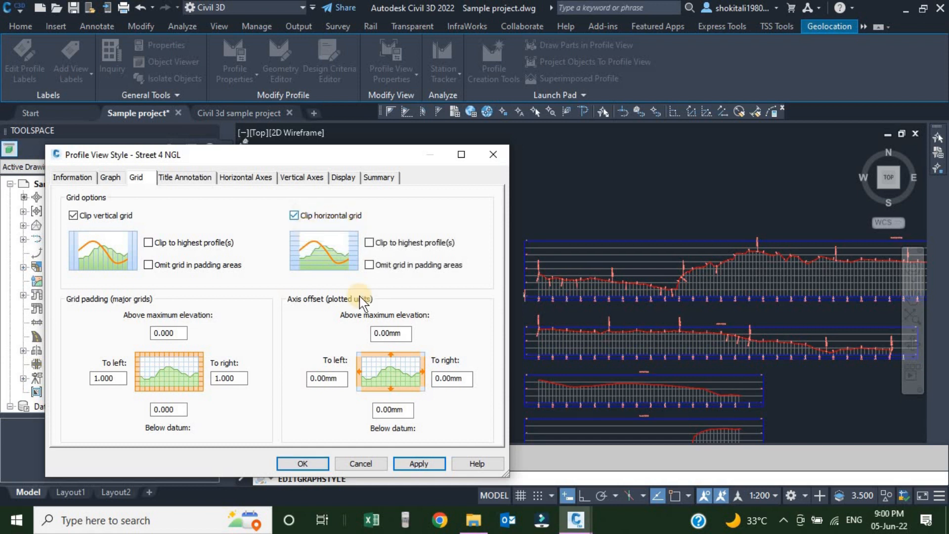
pyautogui.click(415, 463)
pyautogui.click(309, 463)
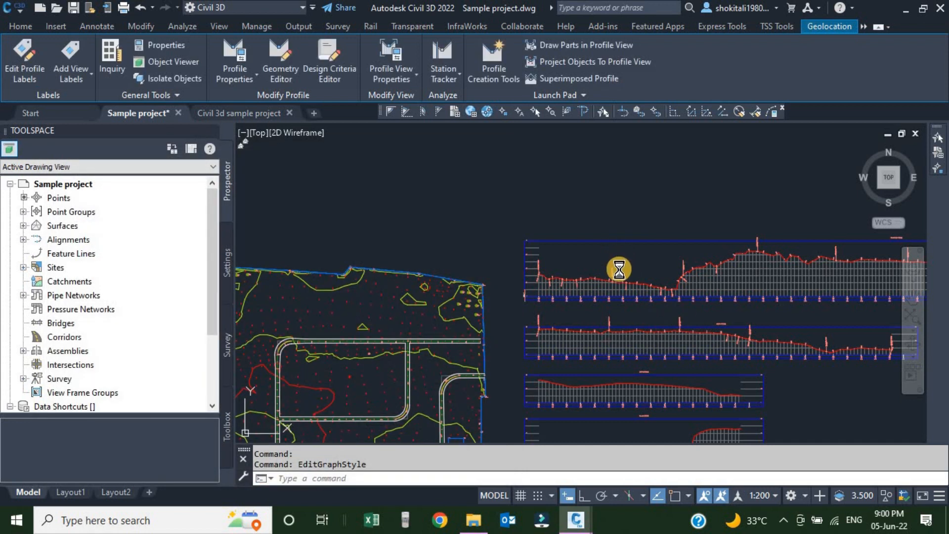
# Examine how the vertical and horizontal grid lines are clipped against the surface profile in each of the profile views
pyautogui.scroll(-2, 623, 282)
pyautogui.scroll(10, 497, 269)
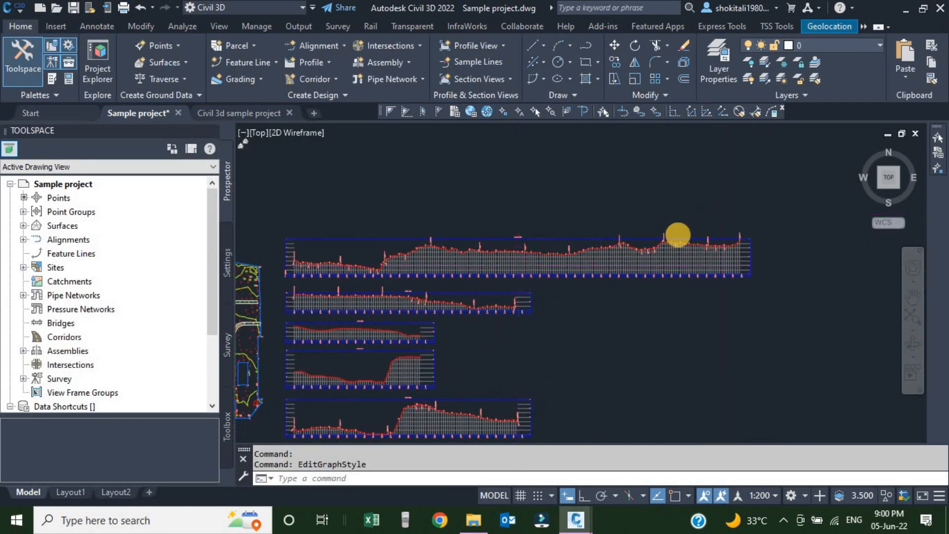
pyautogui.scroll(-8, 580, 299)
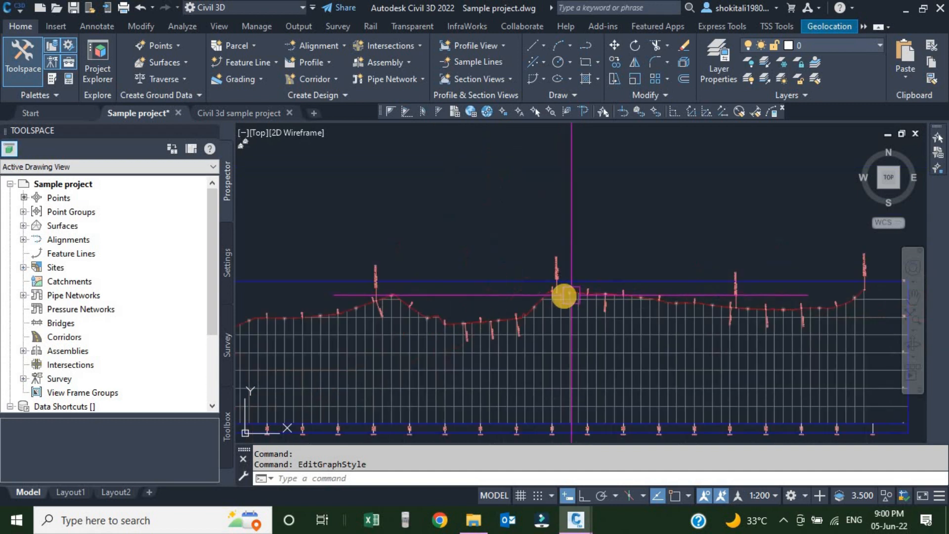
pyautogui.scroll(6, 409, 315)
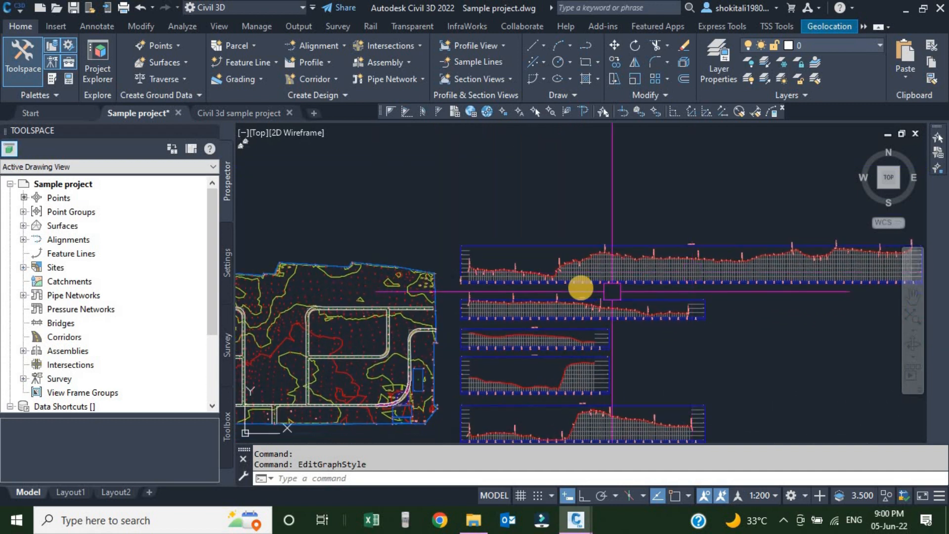
pyautogui.scroll(5, 633, 312)
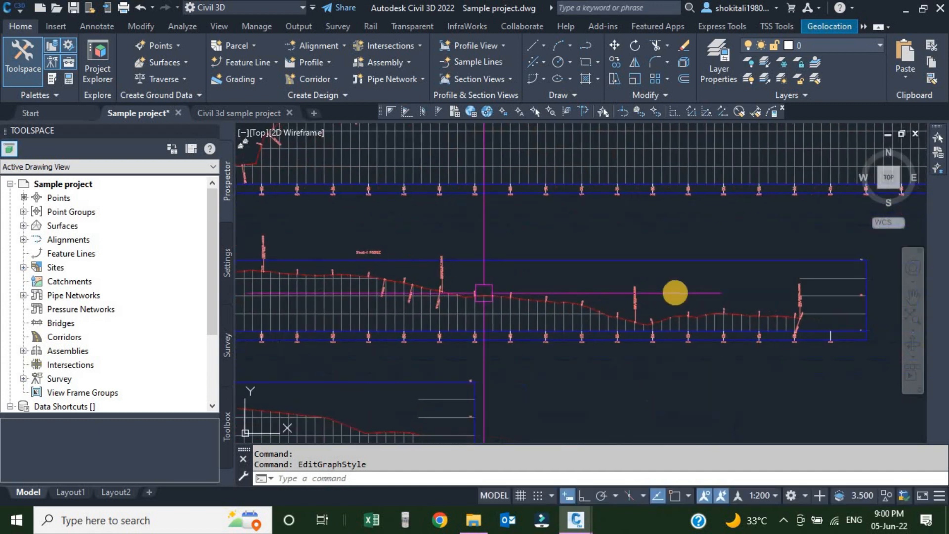
pyautogui.scroll(-7, 649, 292)
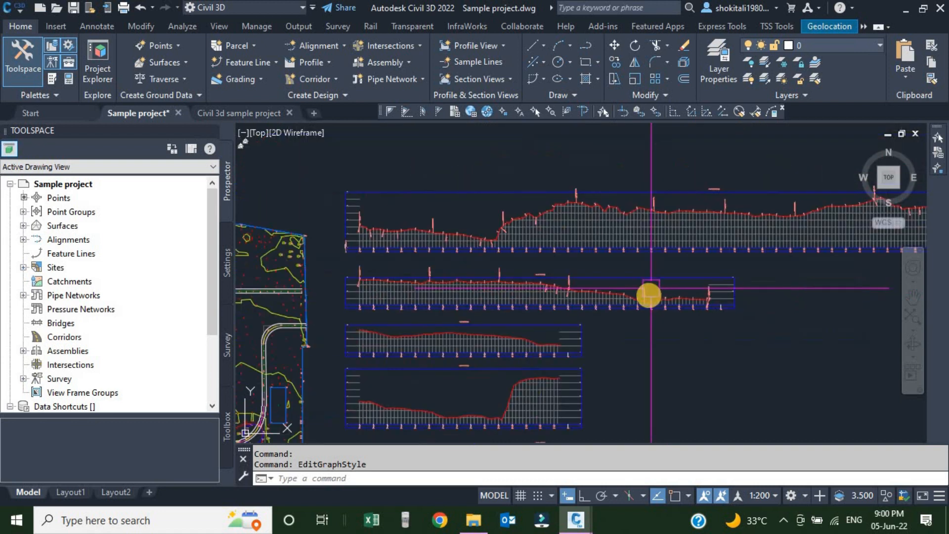
pyautogui.moveTo(625, 343); pyautogui.dragTo(589, 348, button='middle')
pyautogui.scroll(4, 589, 348)
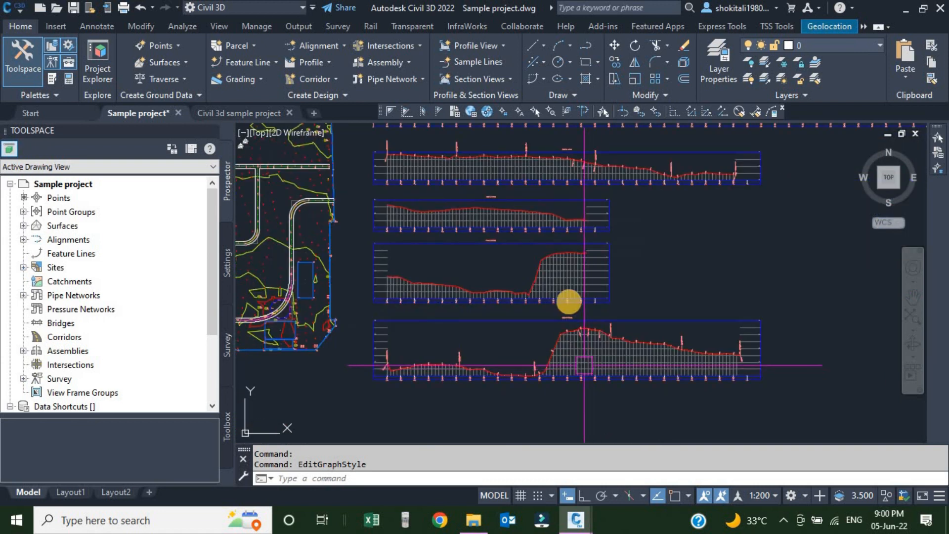
pyautogui.scroll(2, 509, 333)
pyautogui.scroll(-4, 505, 337)
pyautogui.scroll(4, 607, 280)
pyautogui.moveTo(504, 290); pyautogui.dragTo(633, 219, button='middle')
pyautogui.scroll(-4, 633, 219)
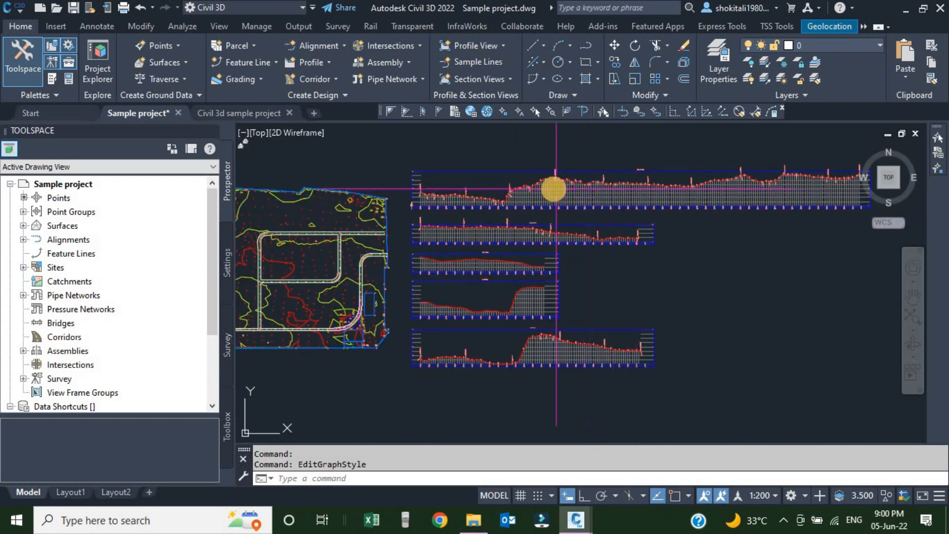
pyautogui.scroll(3, 555, 191)
pyautogui.scroll(3, 525, 197)
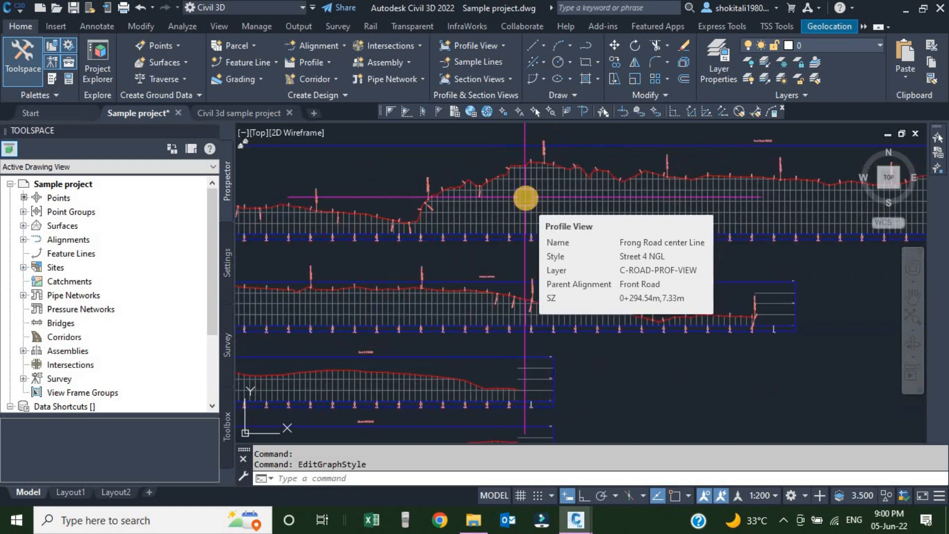
pyautogui.scroll(-4, 524, 197)
pyautogui.scroll(4, 538, 199)
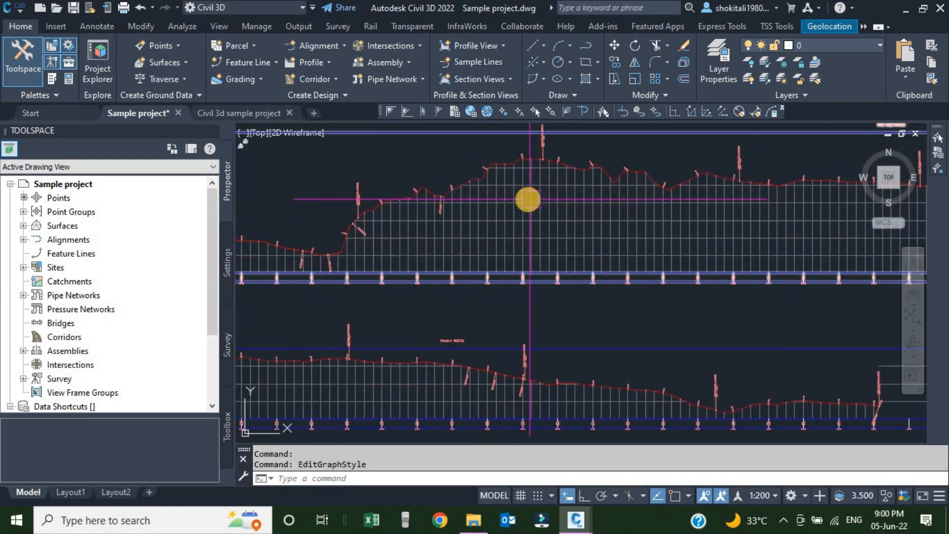
# Review the elevation range in the uppermost profile view's properties, close them without changes and inspect its grid
pyautogui.click(528, 204)
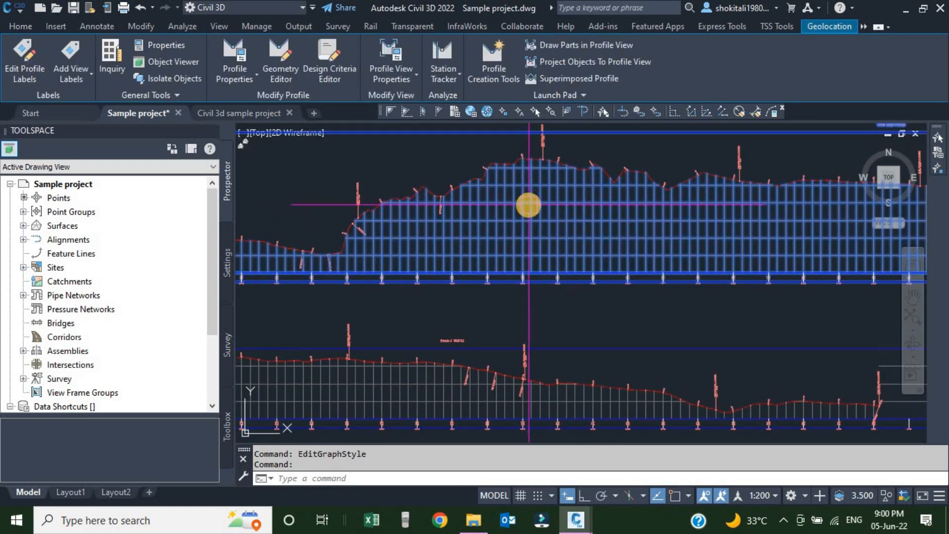
pyautogui.rightClick(529, 207)
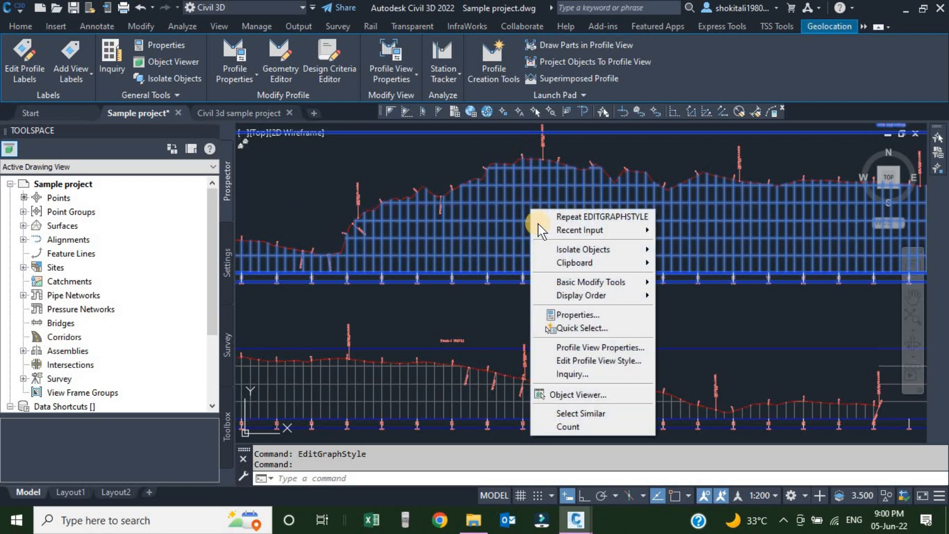
pyautogui.click(589, 347)
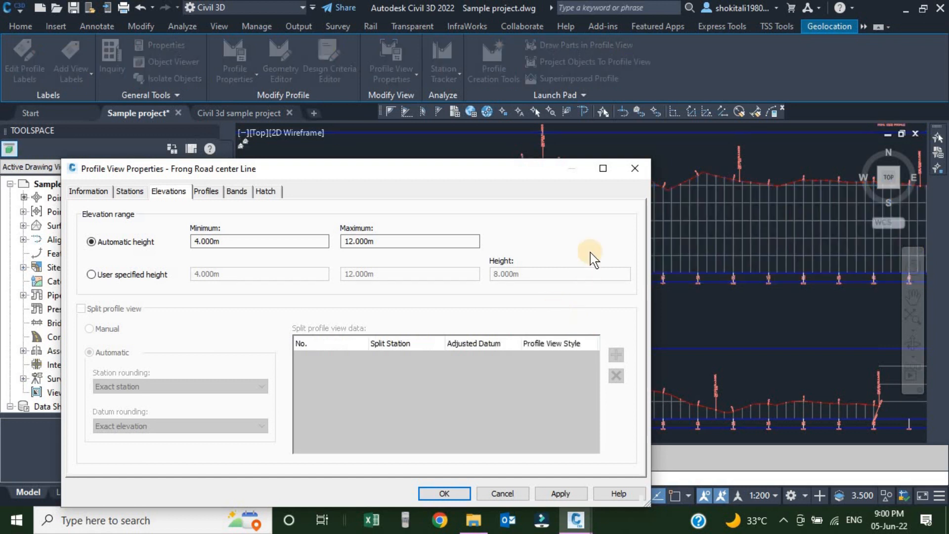
pyautogui.click(647, 166)
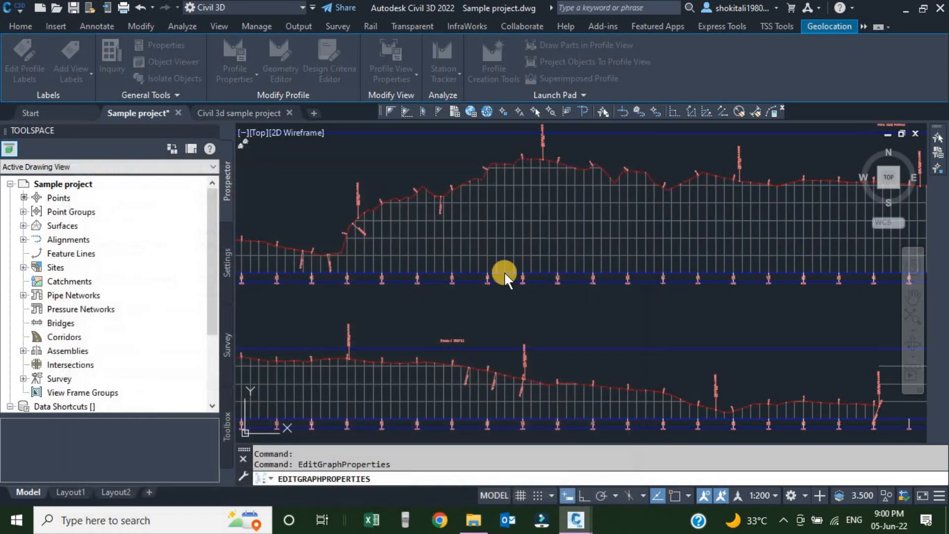
pyautogui.scroll(-7, 541, 251)
pyautogui.scroll(5, 522, 245)
pyautogui.moveTo(504, 248); pyautogui.dragTo(503, 267, button='middle')
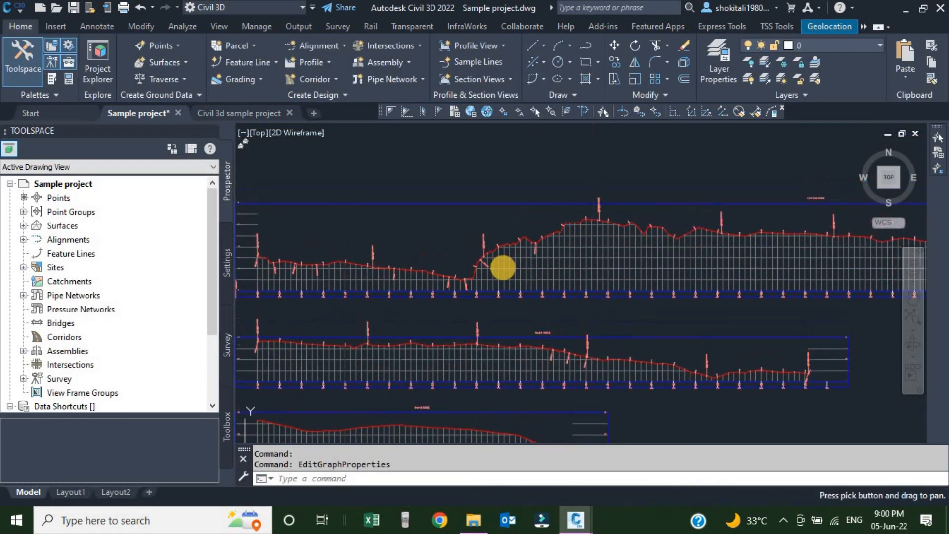
pyautogui.scroll(4, 504, 267)
pyautogui.moveTo(511, 249)
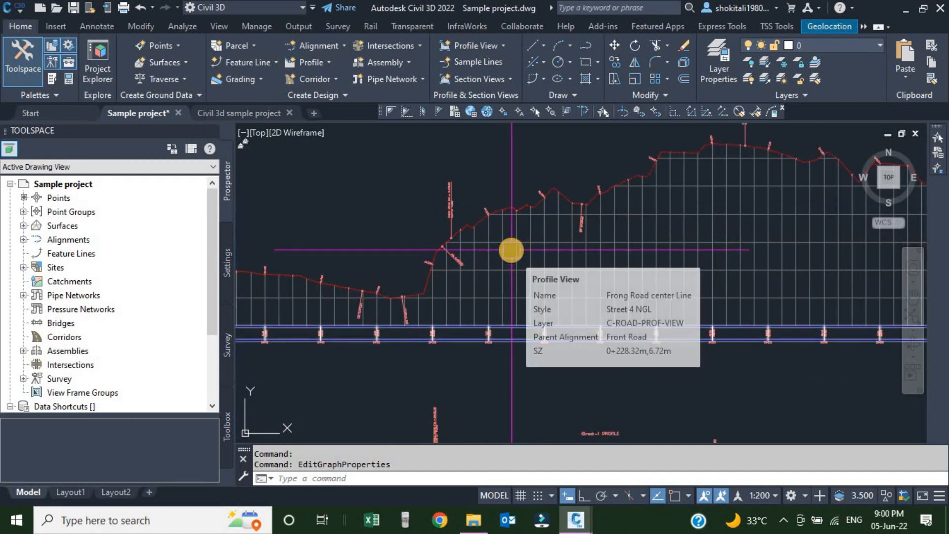
pyautogui.scroll(-3, 512, 250)
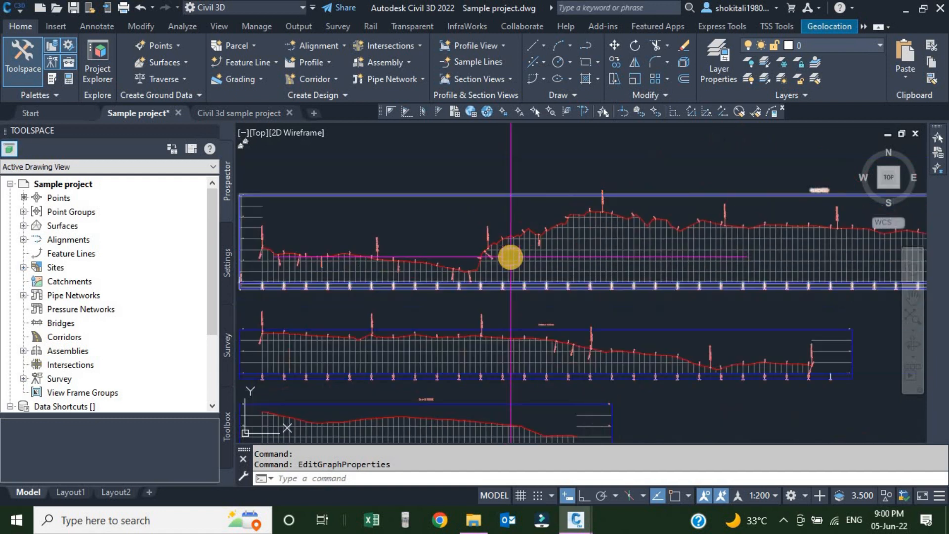
# Switch to the Civil 3d sample project drawing and examine the elevation labels at the upper and lower ends of its profile view
pyautogui.click(230, 111)
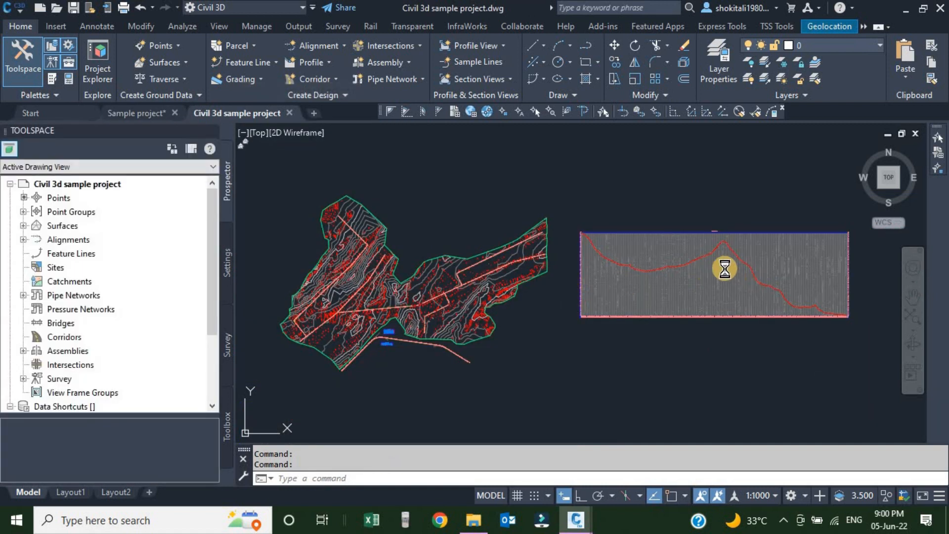
pyautogui.scroll(4, 705, 266)
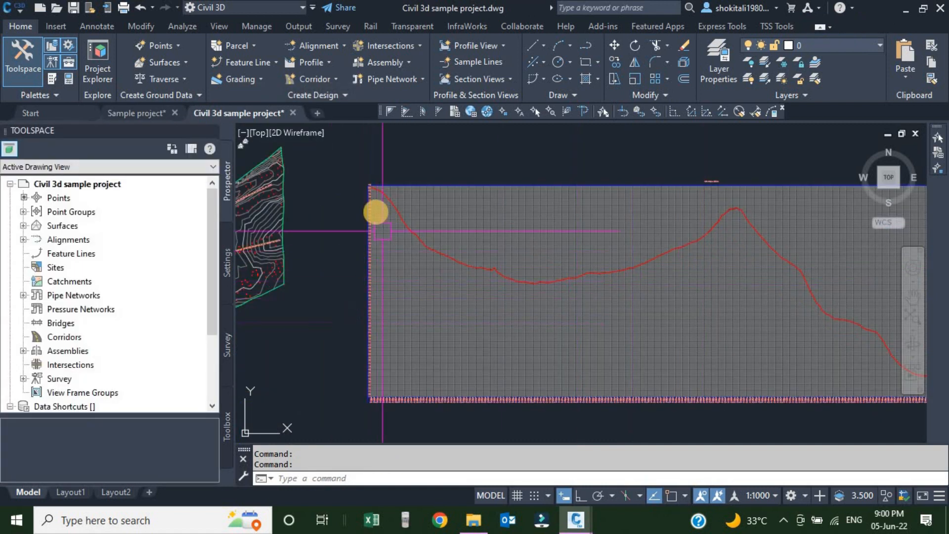
pyautogui.scroll(4, 403, 154)
pyautogui.scroll(4, 384, 192)
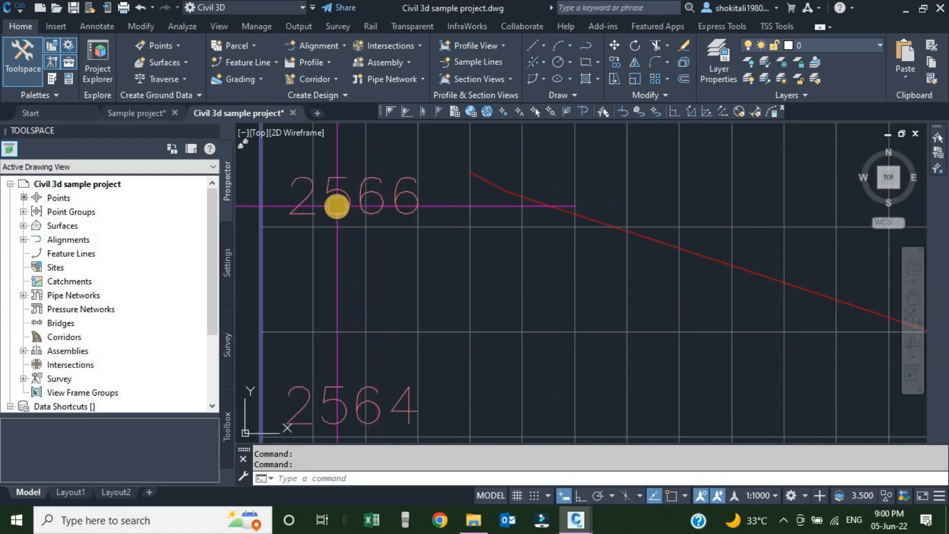
pyautogui.scroll(-8, 397, 208)
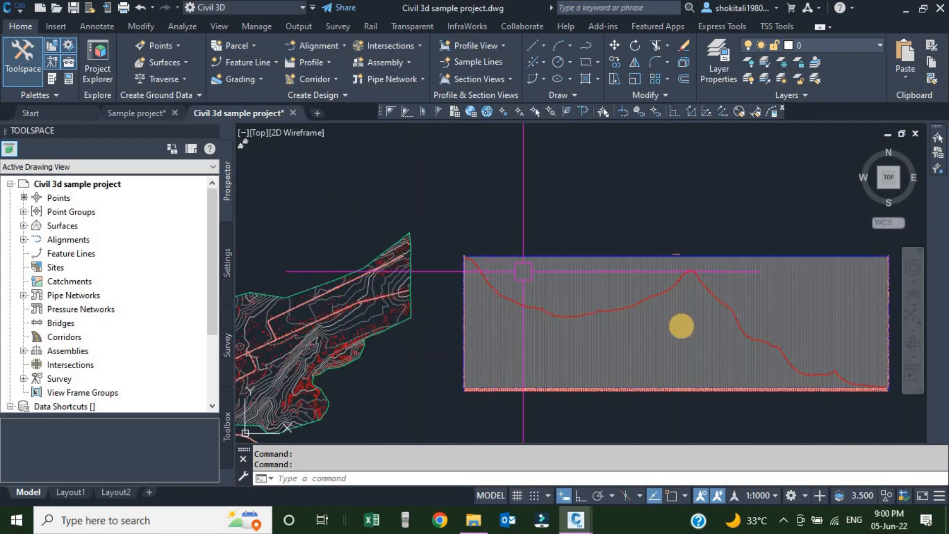
pyautogui.scroll(6, 629, 324)
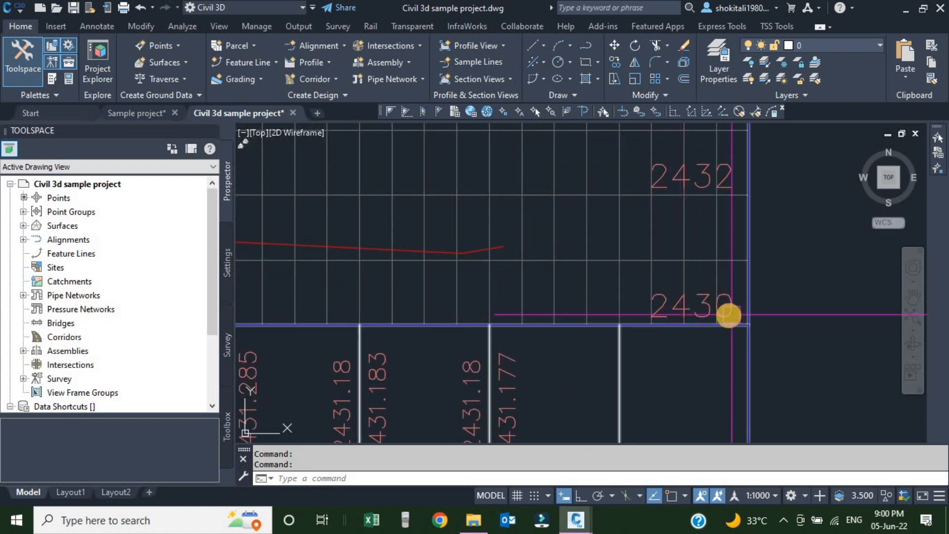
pyautogui.scroll(-5, 713, 314)
pyautogui.moveTo(627, 306); pyautogui.dragTo(745, 335, button='middle')
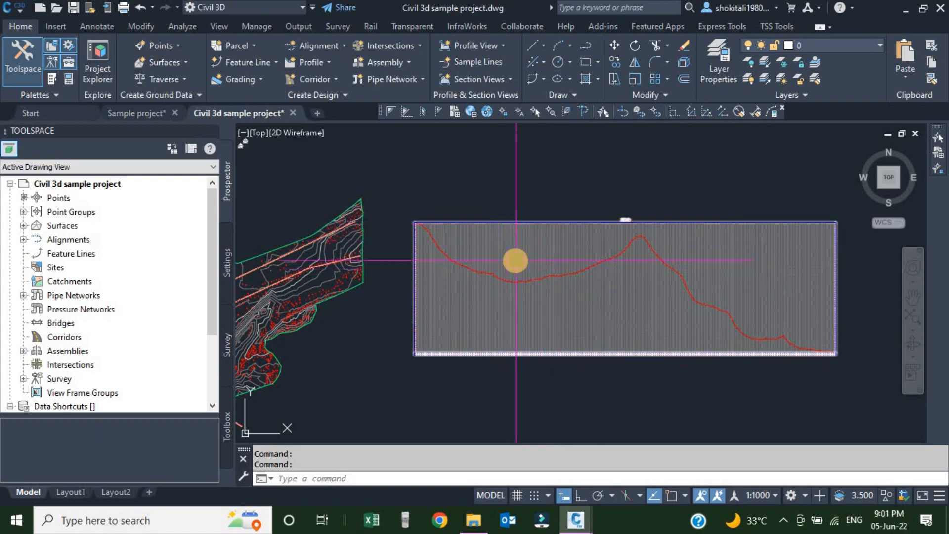
pyautogui.scroll(2, 494, 283)
pyautogui.scroll(-3, 567, 277)
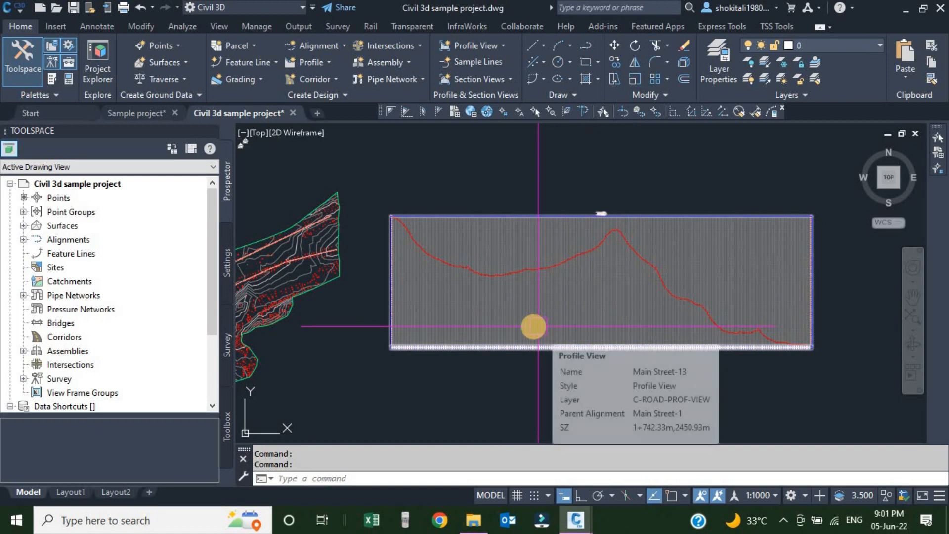
# Examine the shape of the surface profile and its grid along the unsplit profile view
pyautogui.scroll(4, 477, 301)
pyautogui.scroll(-5, 479, 302)
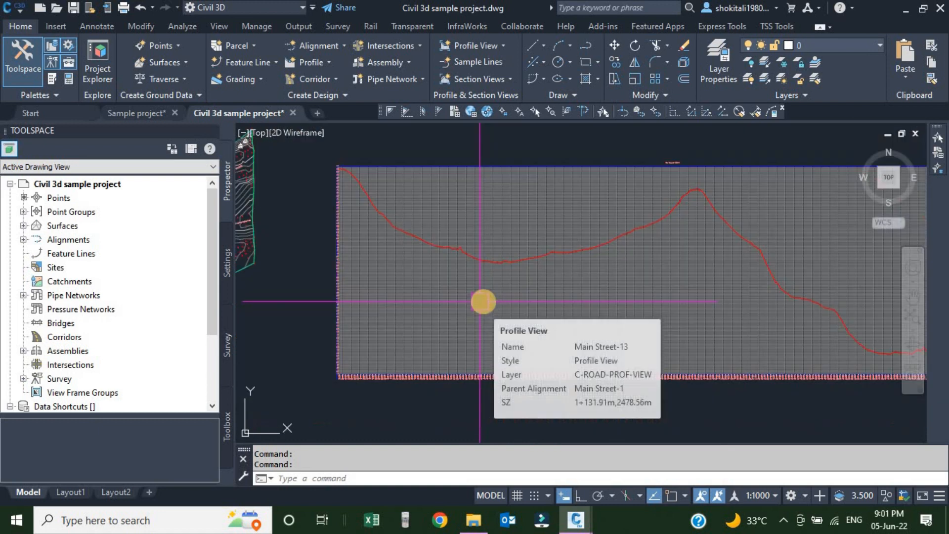
pyautogui.scroll(4, 459, 287)
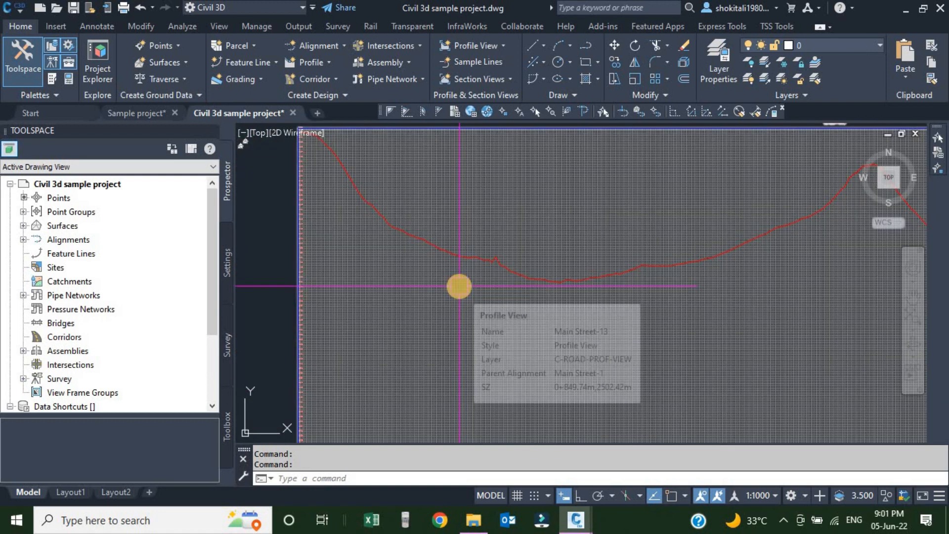
pyautogui.scroll(-3, 459, 286)
pyautogui.scroll(2, 494, 312)
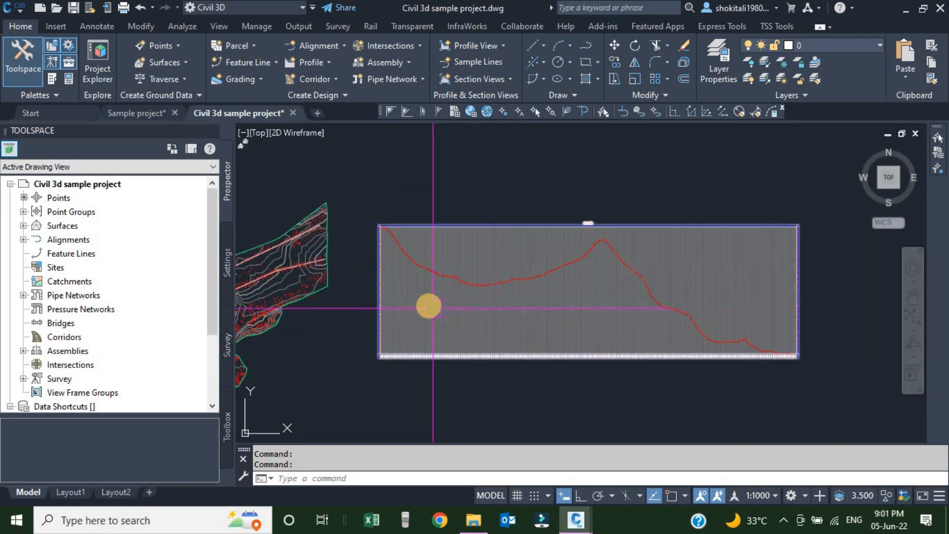
pyautogui.click(428, 306)
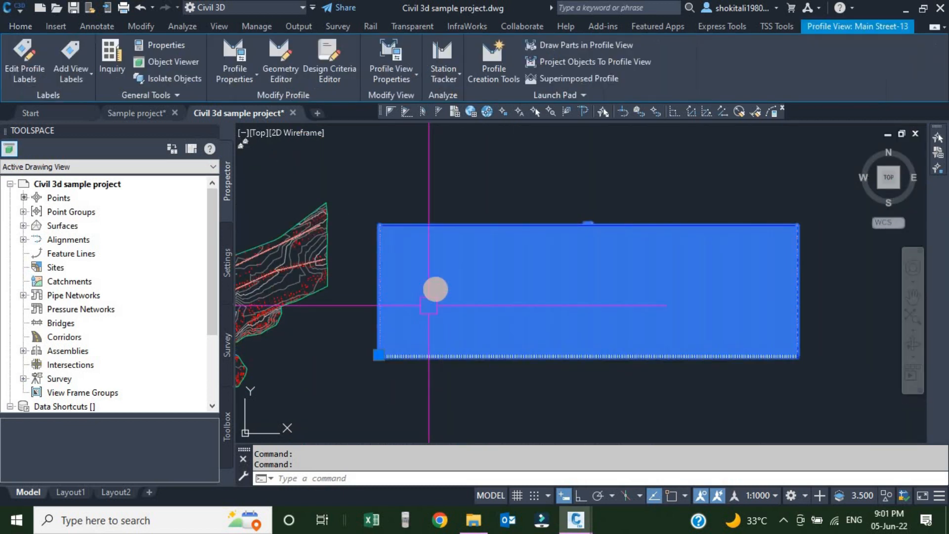
pyautogui.scroll(3, 425, 297)
pyautogui.press('Escape')
pyautogui.scroll(-3, 481, 291)
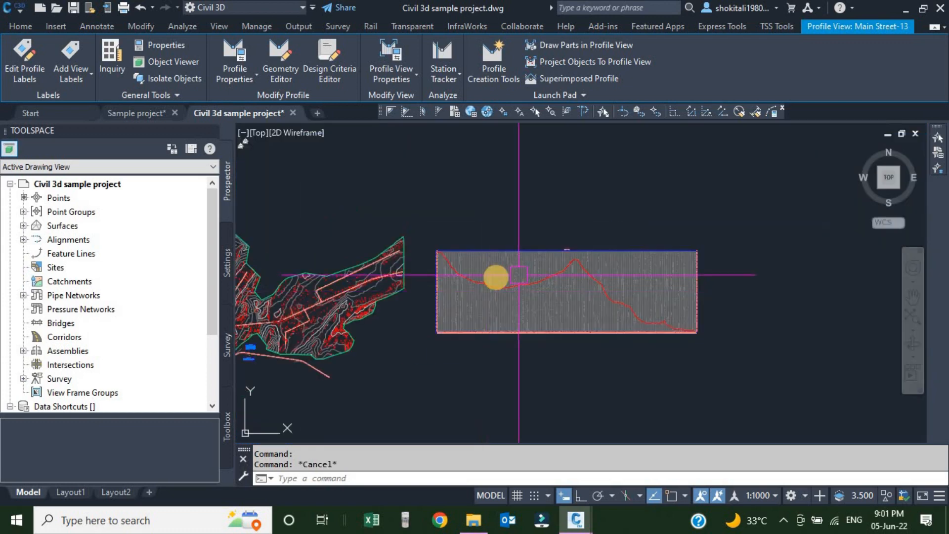
pyautogui.press('Escape')
pyautogui.scroll(5, 521, 248)
pyautogui.scroll(-5, 496, 282)
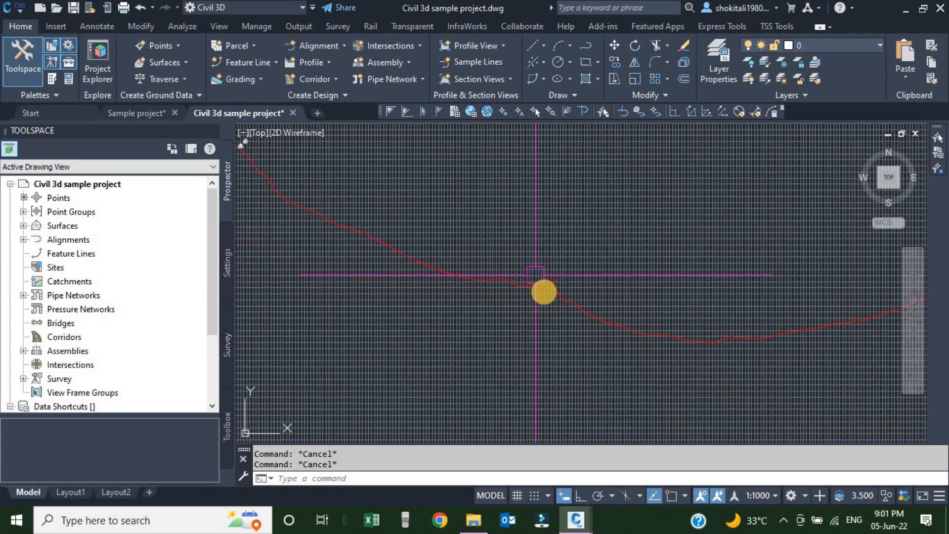
# Open the profile view's properties, choose a user-specified elevation height and enable splitting of the profile view
pyautogui.click(507, 317)
pyautogui.rightClick(507, 232)
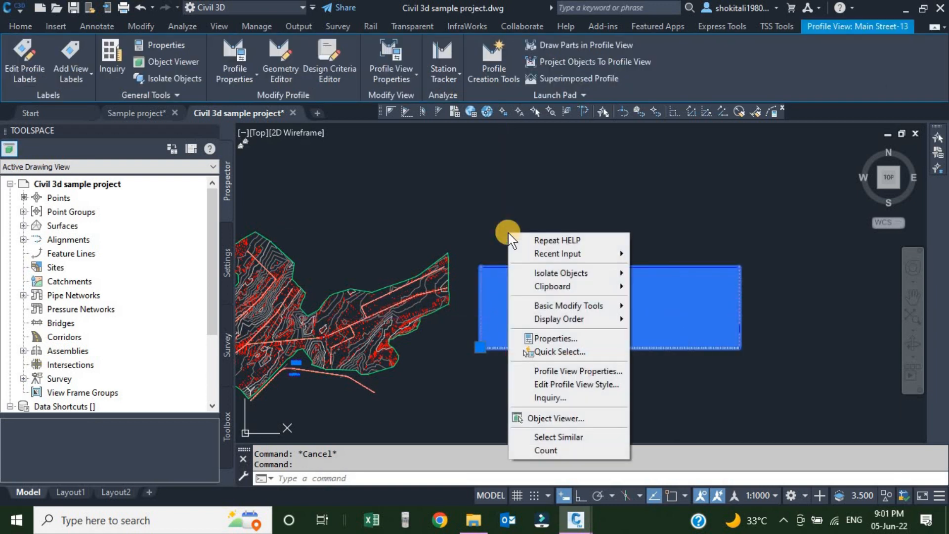
pyautogui.click(572, 372)
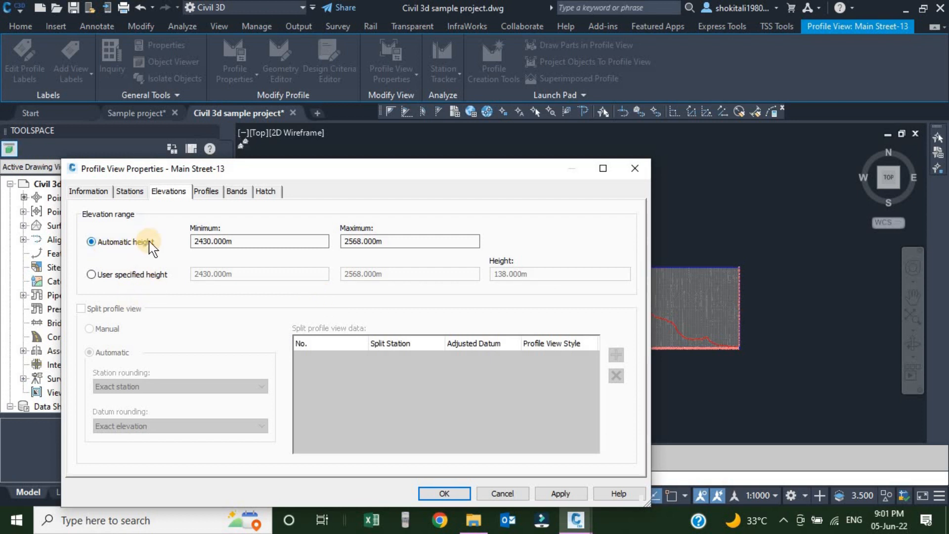
pyautogui.click(91, 274)
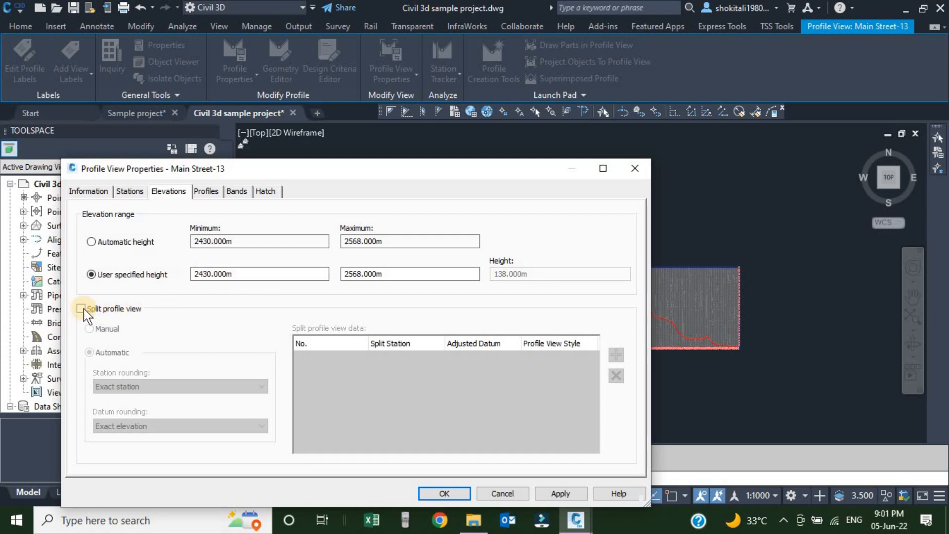
pyautogui.click(91, 242)
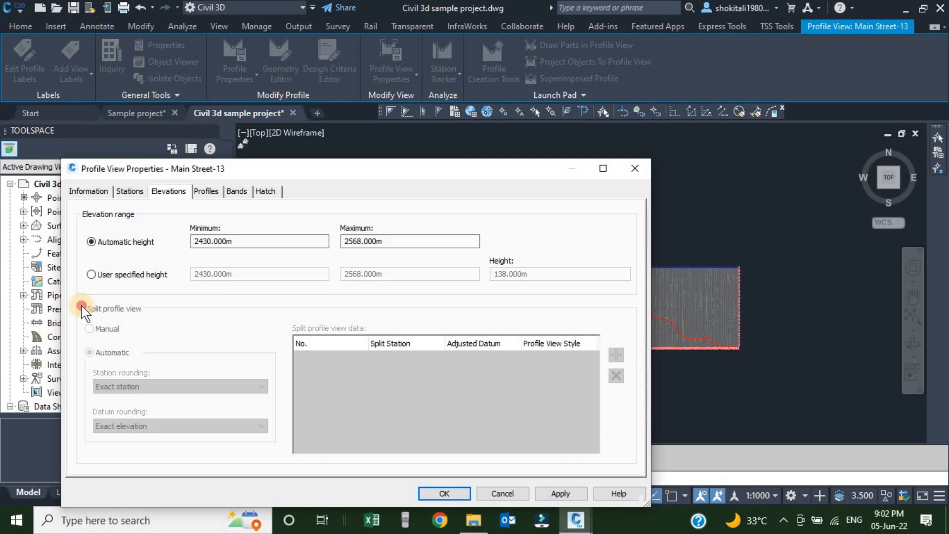
pyautogui.click(89, 274)
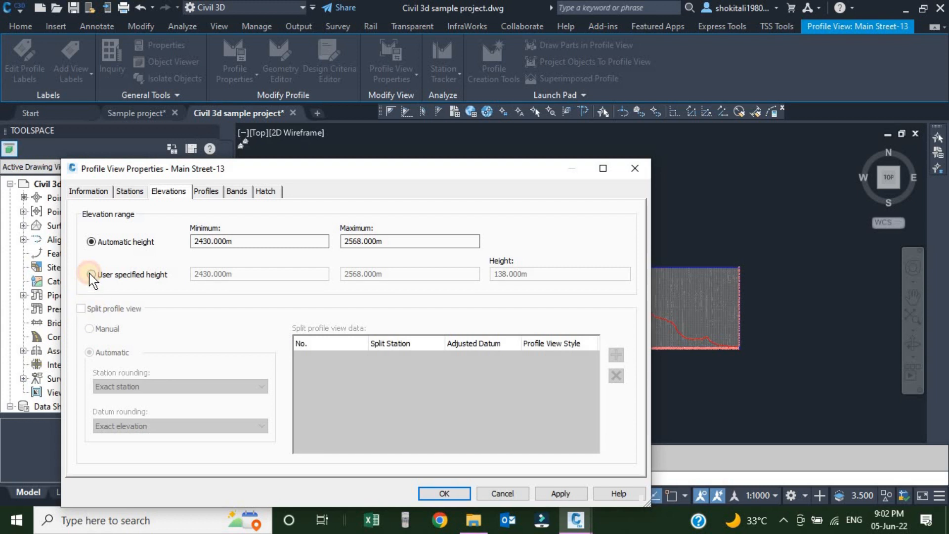
pyautogui.click(81, 309)
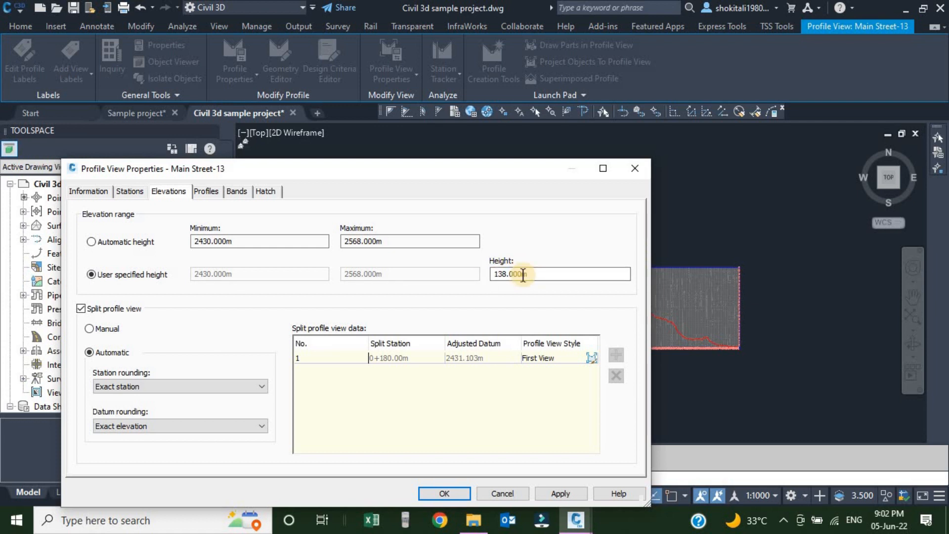
# Set the split profile view's height to 25 m, apply it and accept the properties
pyautogui.moveTo(536, 272); pyautogui.dragTo(487, 272)
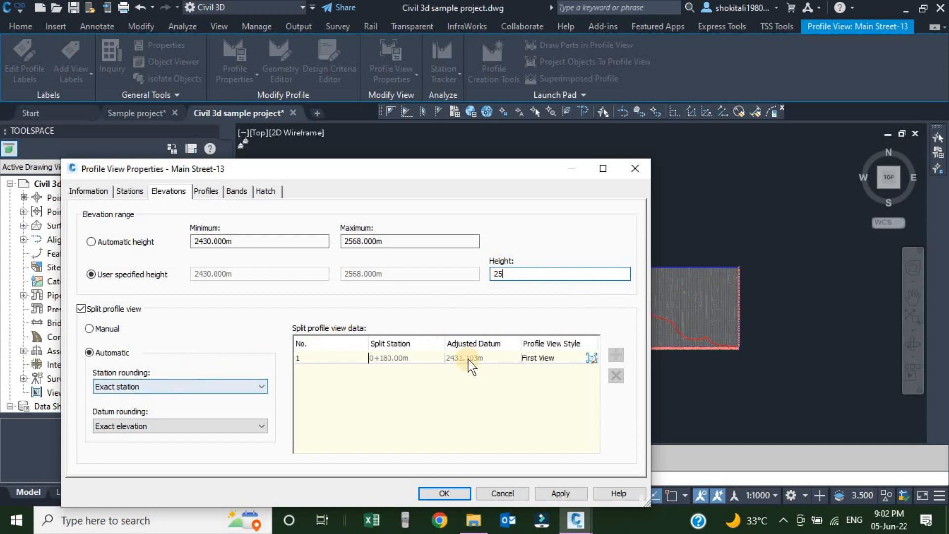
pyautogui.click(557, 492)
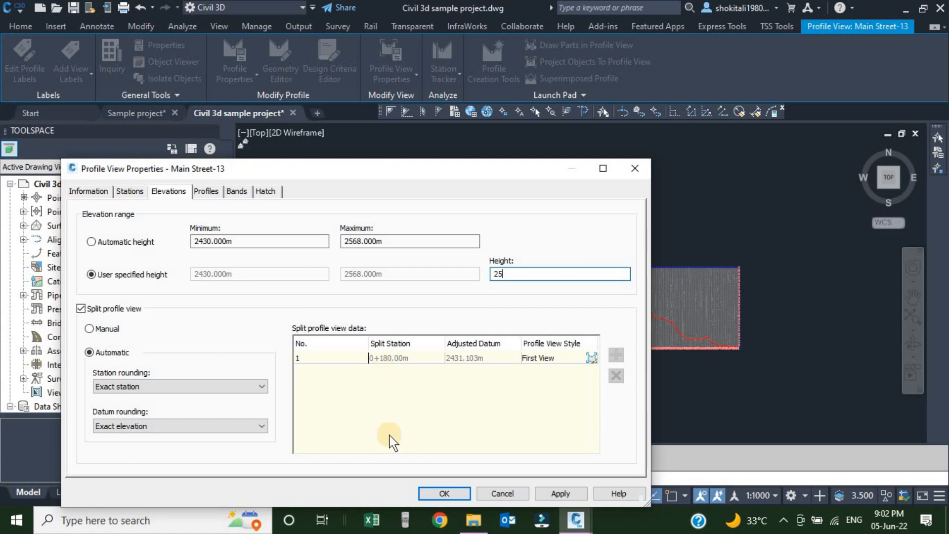
pyautogui.click(558, 494)
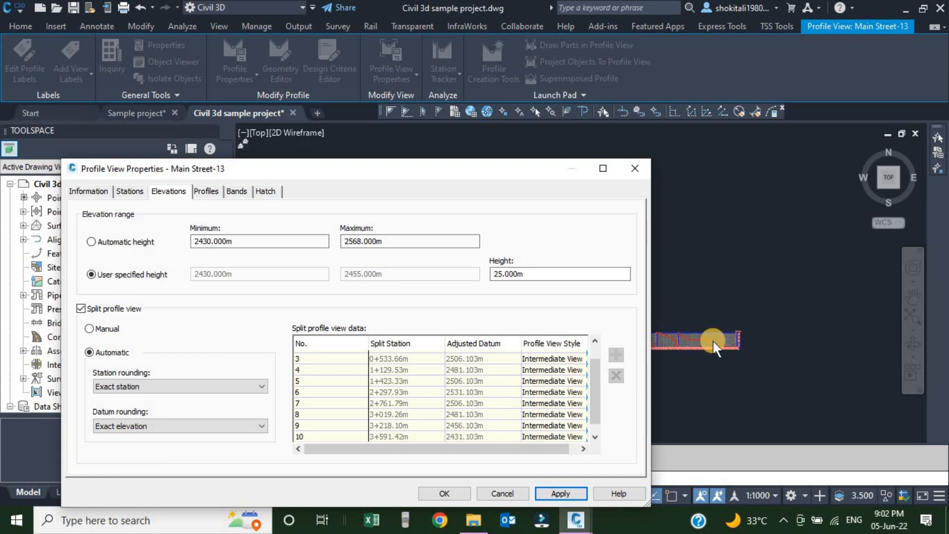
pyautogui.click(442, 496)
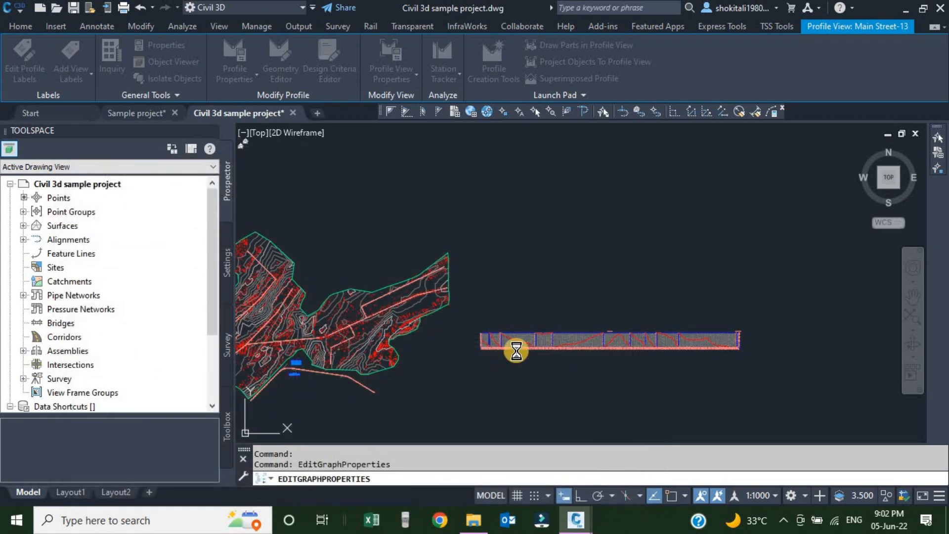
# Look over the split profile view and examine the elevation labels from the profile's start up to the first segment's upper edge
pyautogui.scroll(5, 511, 342)
pyautogui.scroll(-1, 423, 335)
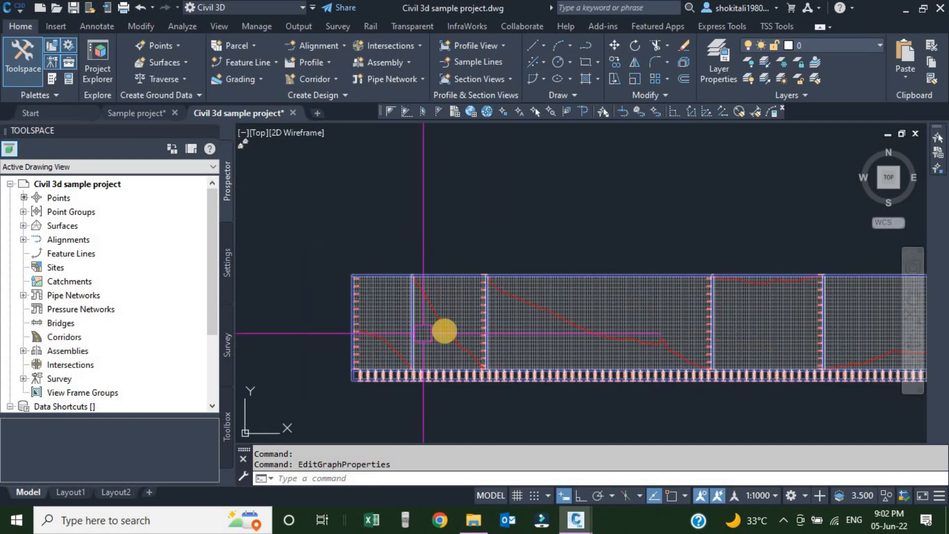
pyautogui.scroll(-3, 610, 330)
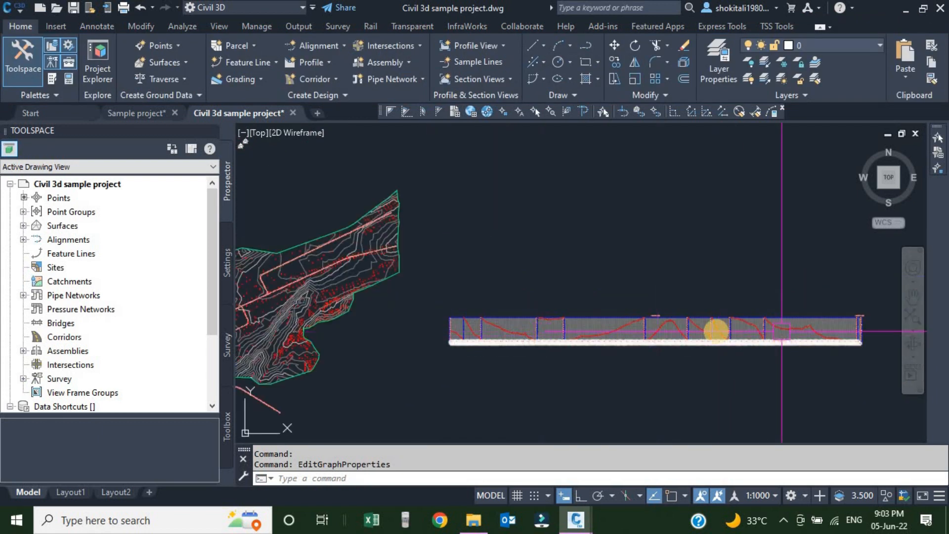
pyautogui.scroll(6, 519, 353)
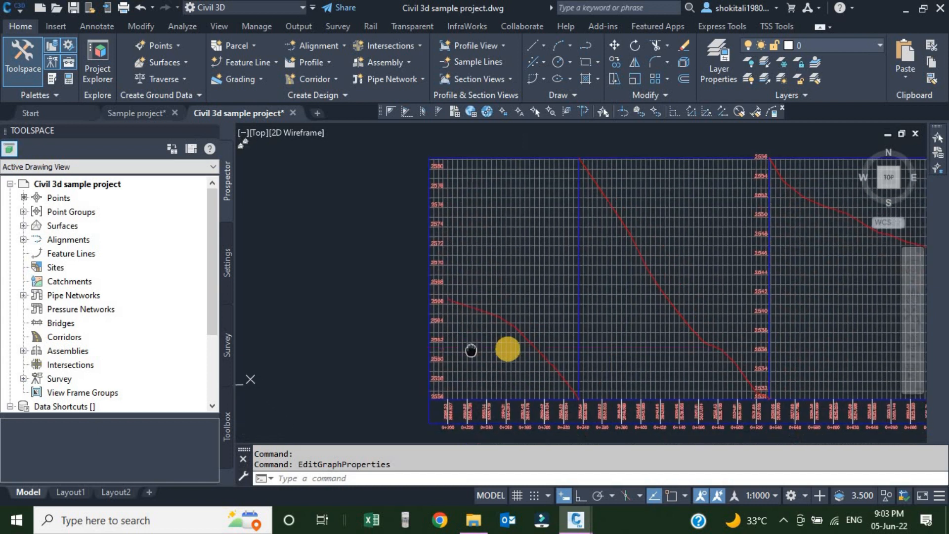
pyautogui.scroll(2, 514, 366)
pyautogui.scroll(4, 390, 258)
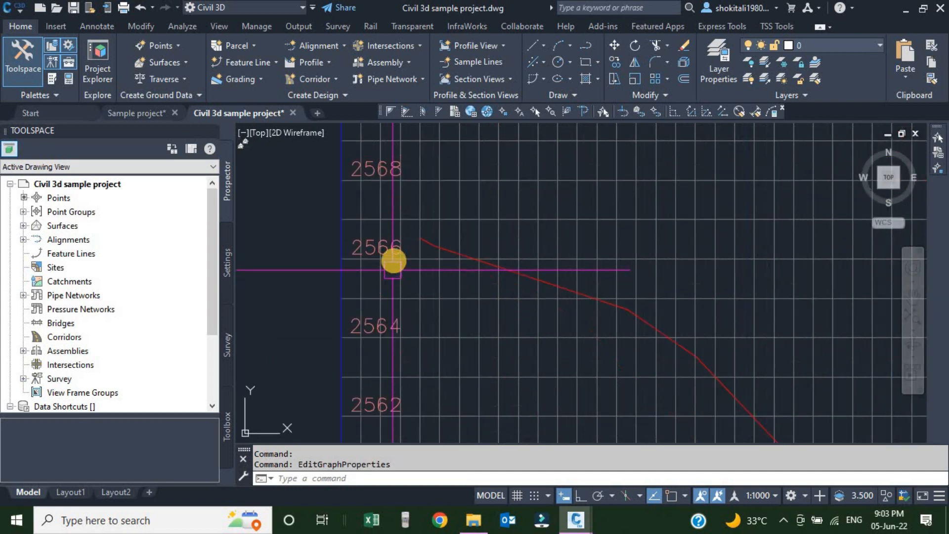
pyautogui.scroll(-6, 390, 259)
pyautogui.moveTo(615, 249); pyautogui.dragTo(540, 386, button='middle')
pyautogui.moveTo(454, 265); pyautogui.dragTo(485, 309, button='middle')
pyautogui.scroll(2, 487, 308)
pyautogui.scroll(3, 291, 312)
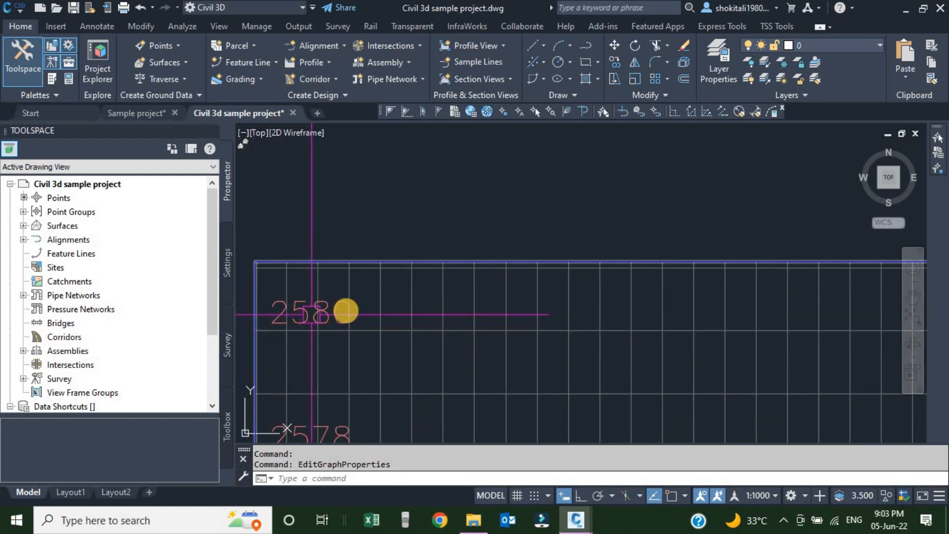
pyautogui.scroll(-5, 506, 384)
# Compare the lower and upper elevation labels where the second segment of the split profile view meets the third
pyautogui.scroll(5, 513, 348)
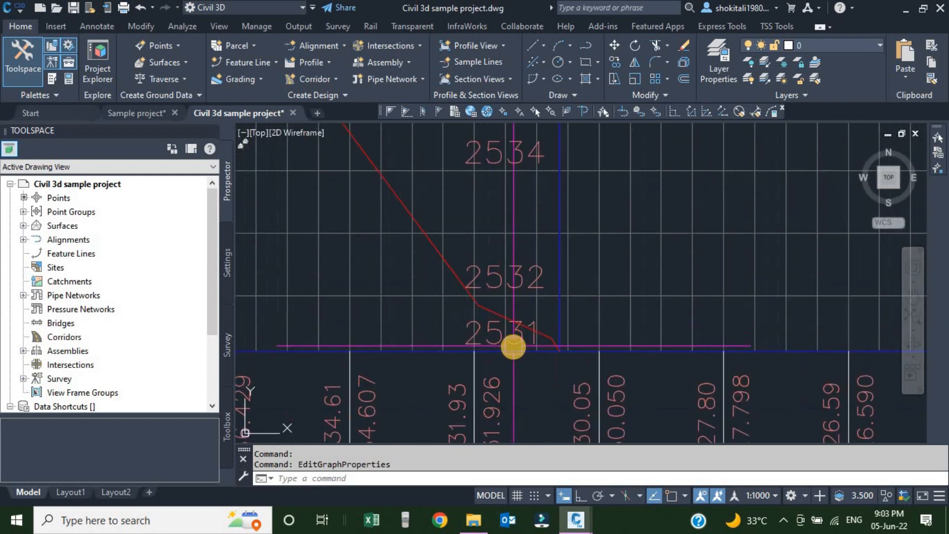
pyautogui.scroll(2, 482, 337)
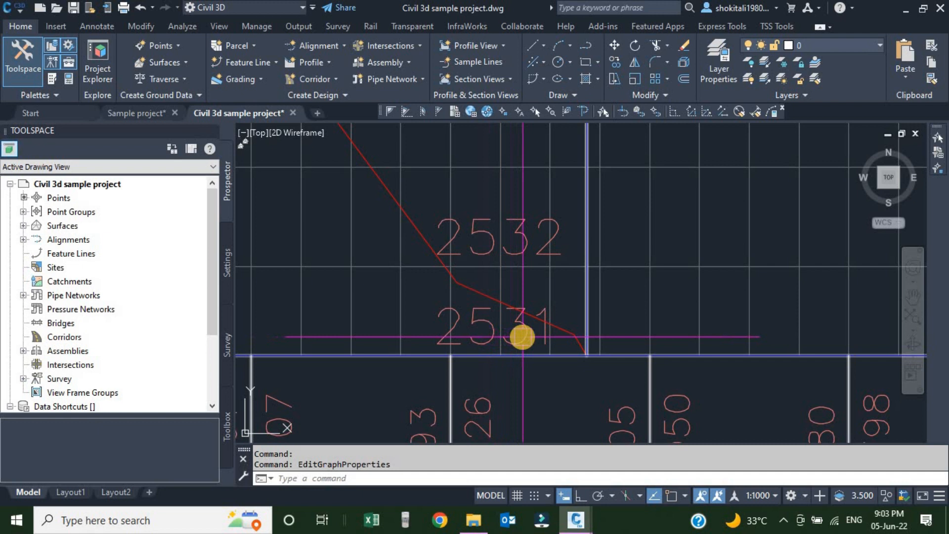
pyautogui.scroll(-5, 504, 296)
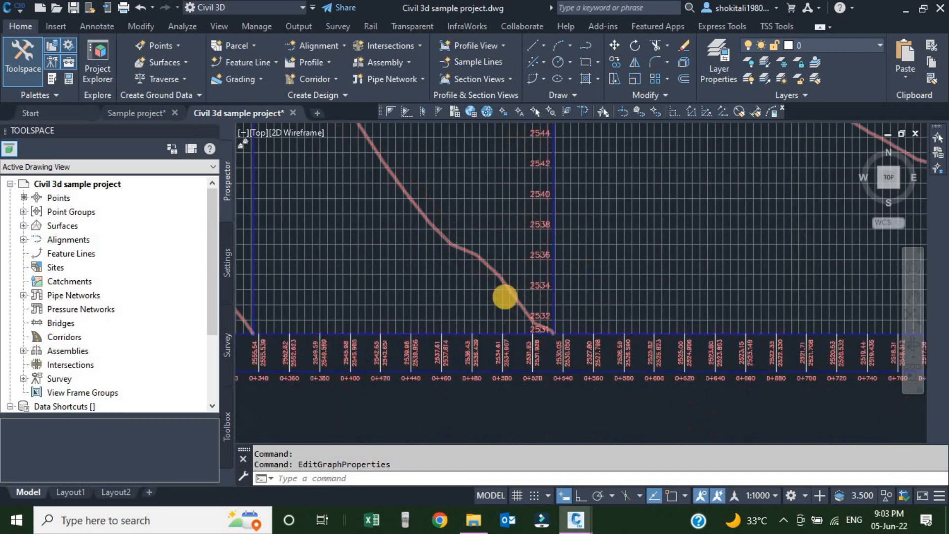
pyautogui.scroll(5, 652, 197)
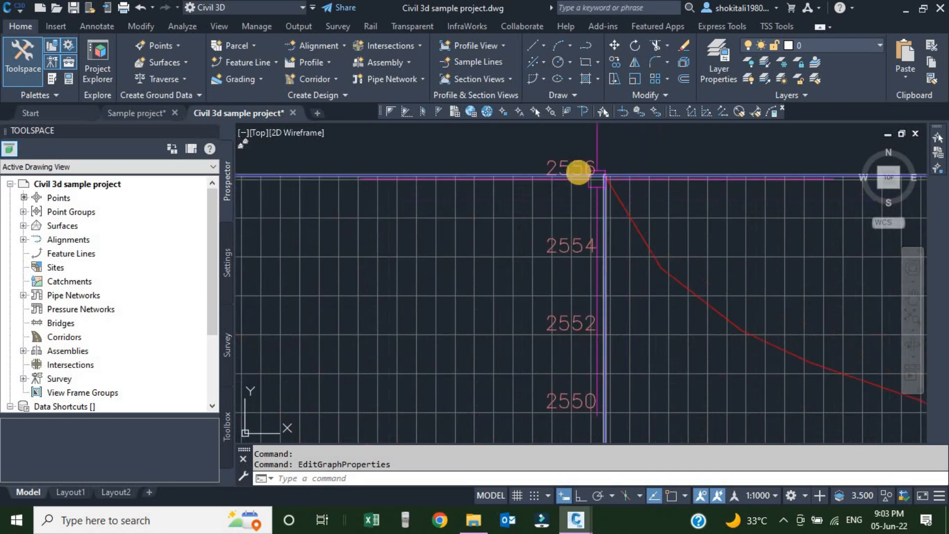
pyautogui.scroll(-3, 564, 205)
pyautogui.scroll(-2, 564, 205)
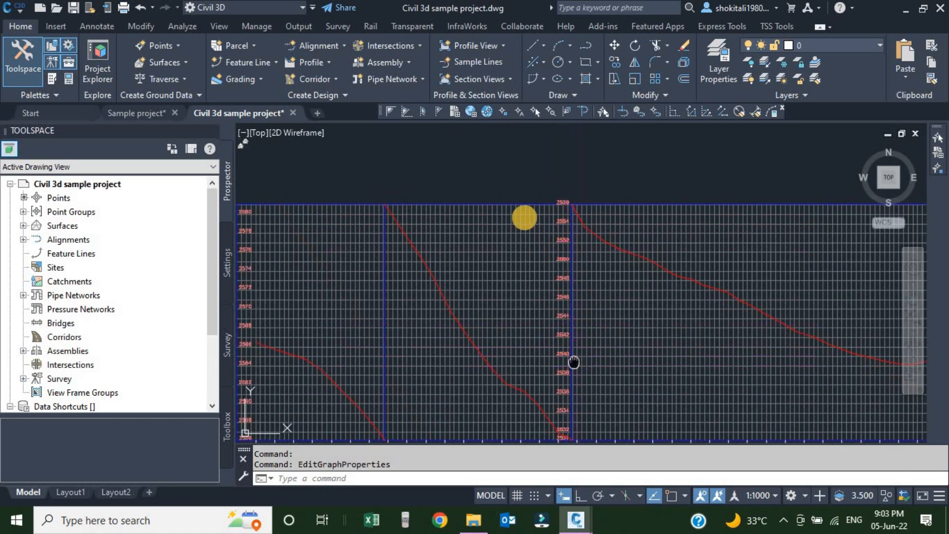
pyautogui.moveTo(573, 362); pyautogui.dragTo(524, 212, button='middle')
pyautogui.scroll(8, 519, 285)
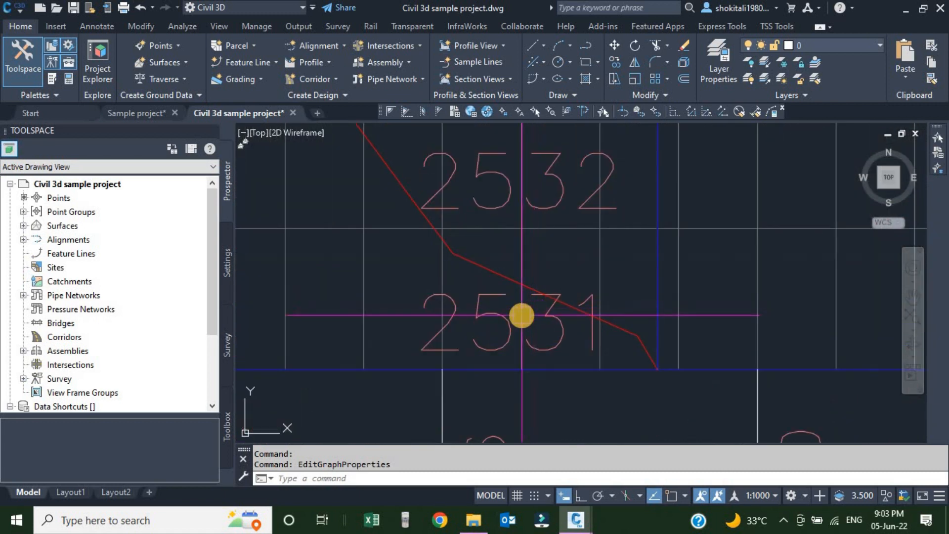
pyautogui.scroll(-8, 522, 315)
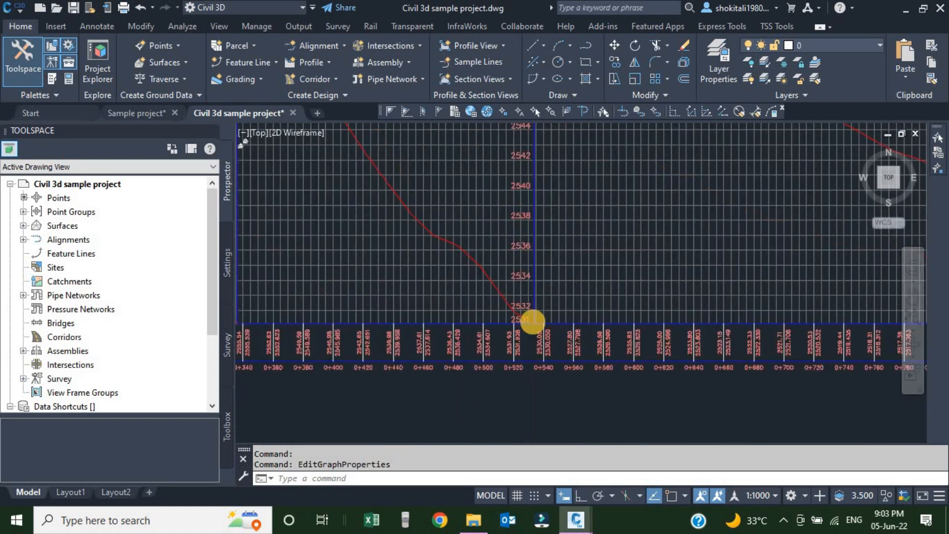
pyautogui.scroll(10, 532, 322)
pyautogui.scroll(-10, 544, 361)
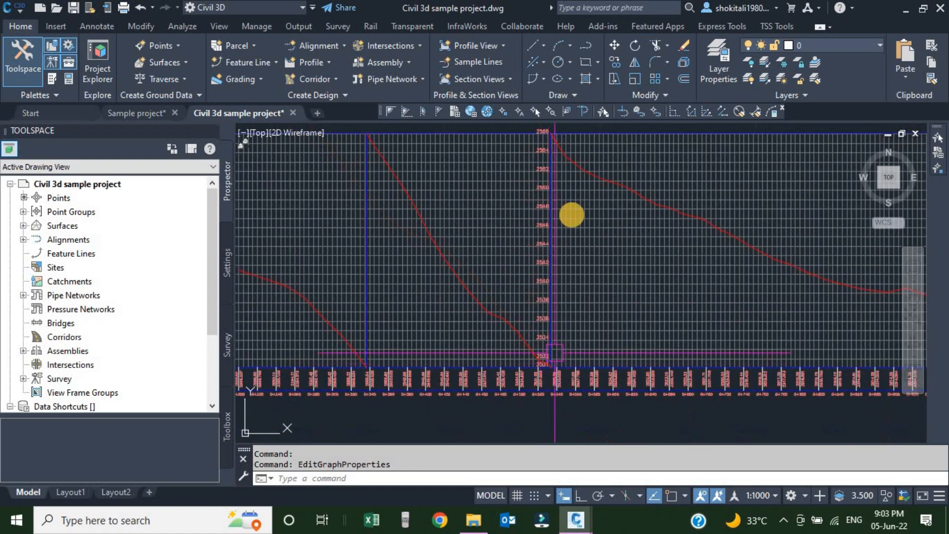
pyautogui.scroll(6, 524, 232)
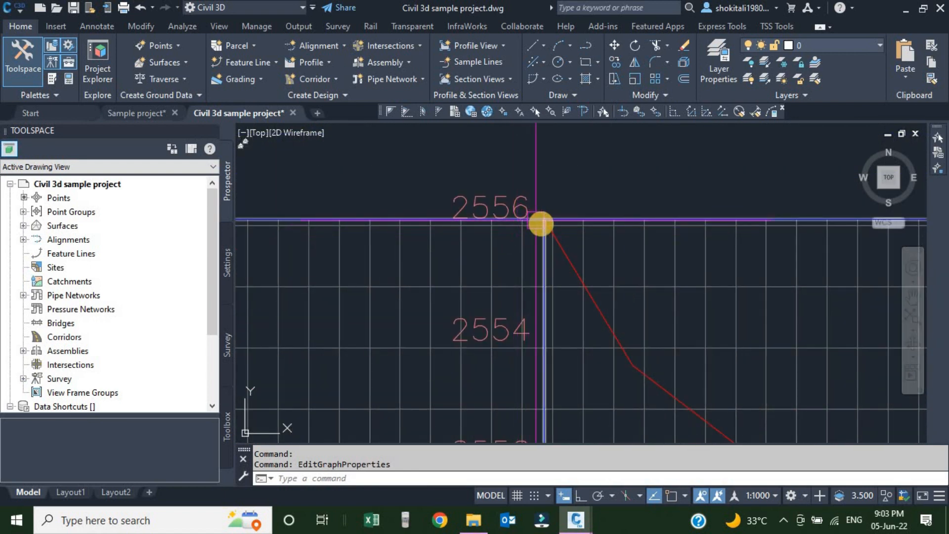
pyautogui.scroll(-10, 541, 224)
# Inspect the remaining segments of the split profile view and the elevation labels at their split stations, then return to the first segment
pyautogui.moveTo(697, 275); pyautogui.dragTo(586, 285, button='middle')
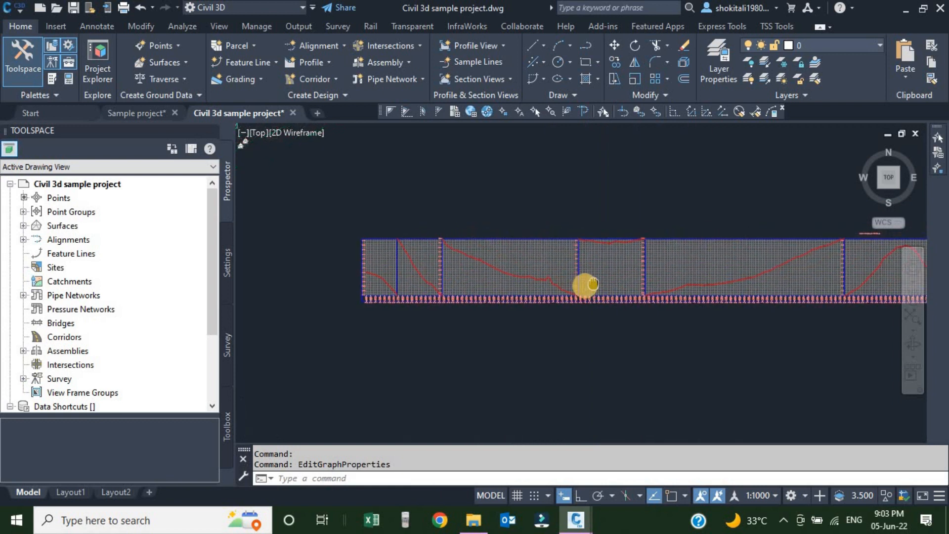
pyautogui.scroll(8, 529, 265)
pyautogui.scroll(-4, 511, 243)
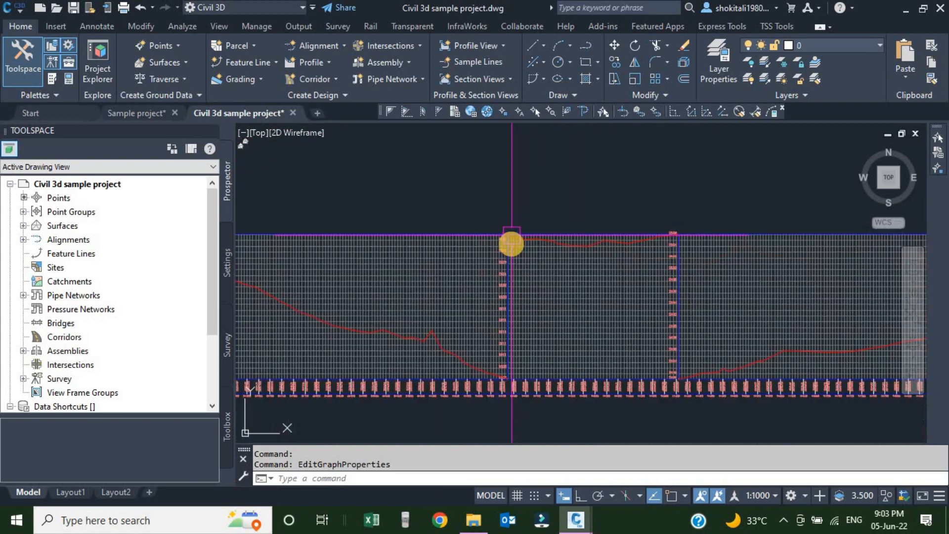
pyautogui.scroll(-2, 511, 243)
pyautogui.scroll(-3, 515, 282)
pyautogui.scroll(4, 579, 293)
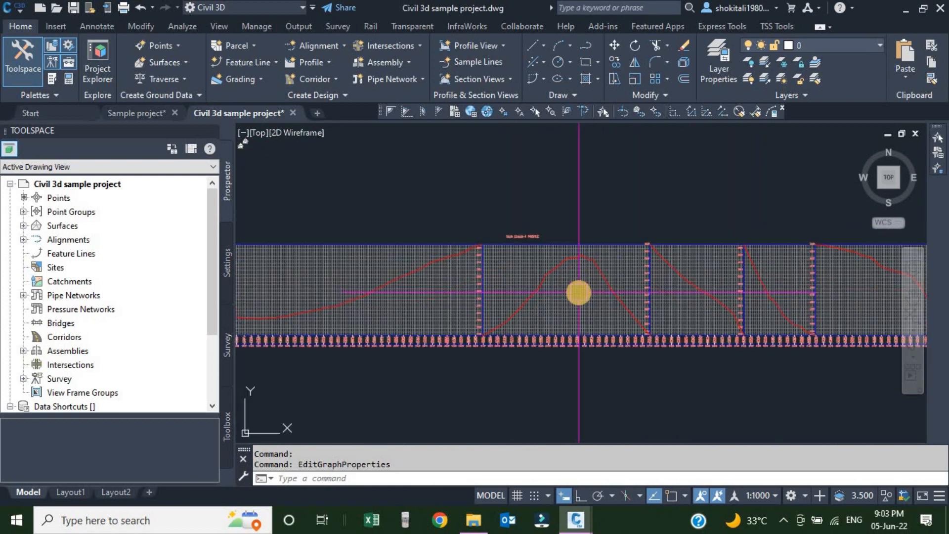
pyautogui.scroll(6, 430, 362)
pyautogui.scroll(-4, 526, 328)
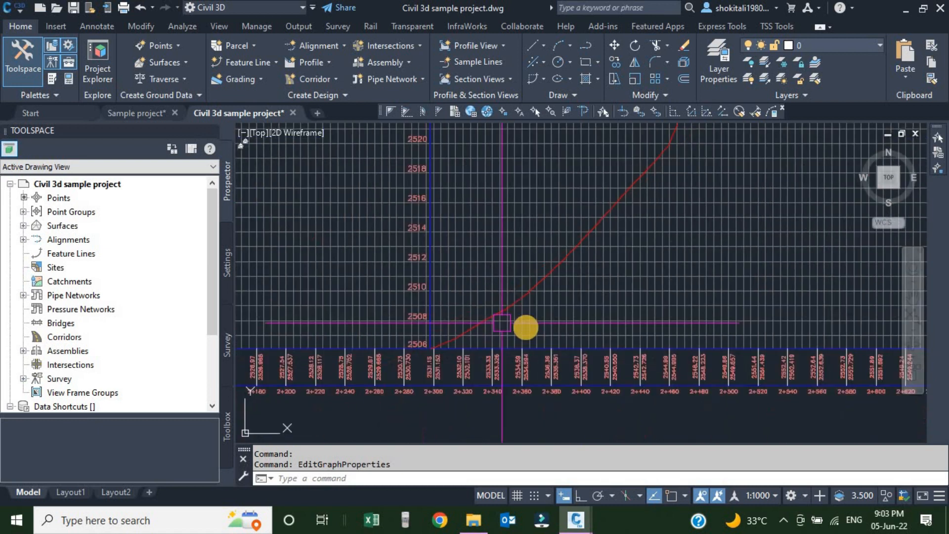
pyautogui.scroll(-6, 525, 328)
pyautogui.scroll(4, 445, 311)
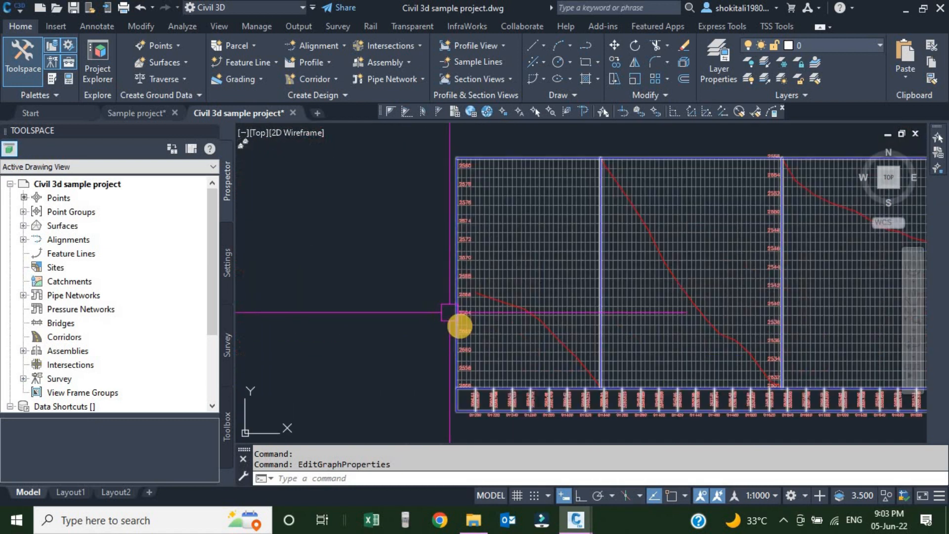
# Follow the split profile view from its first segment to its last and examine the lowest elevation labels at the final split
pyautogui.scroll(-4, 519, 314)
pyautogui.scroll(6, 411, 267)
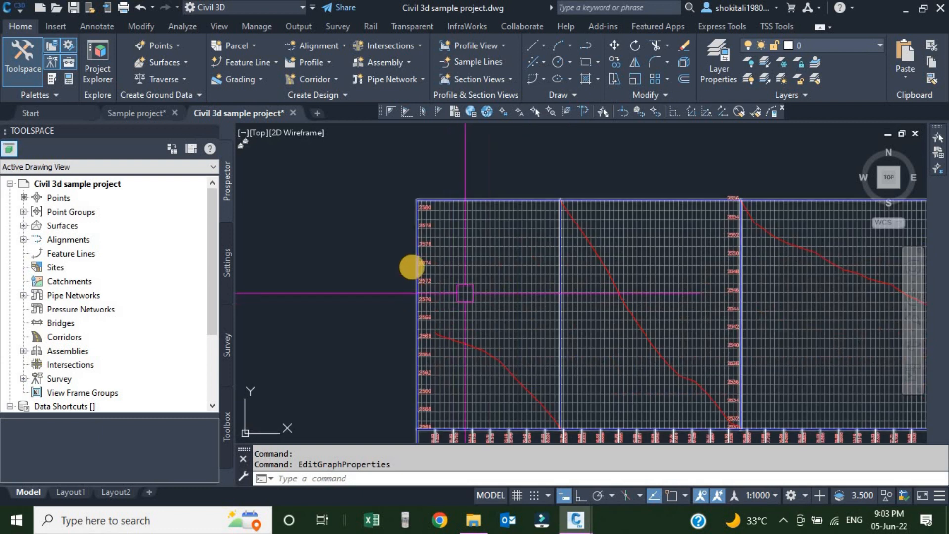
pyautogui.scroll(-4, 457, 329)
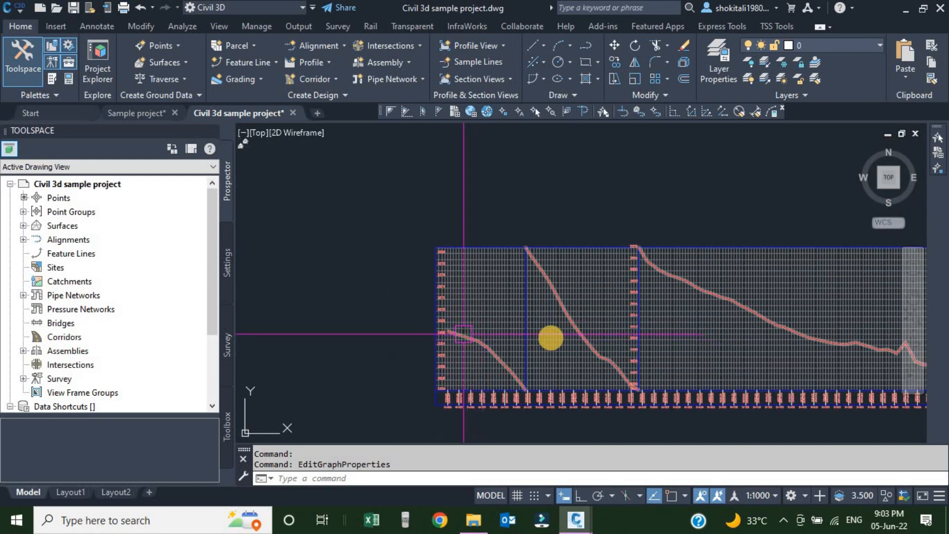
pyautogui.moveTo(621, 324); pyautogui.dragTo(327, 327, button='middle')
pyautogui.scroll(-4, 513, 325)
pyautogui.scroll(-2, 327, 327)
pyautogui.moveTo(722, 325); pyautogui.dragTo(534, 320, button='middle')
pyautogui.scroll(6, 669, 304)
pyautogui.scroll(5, 675, 398)
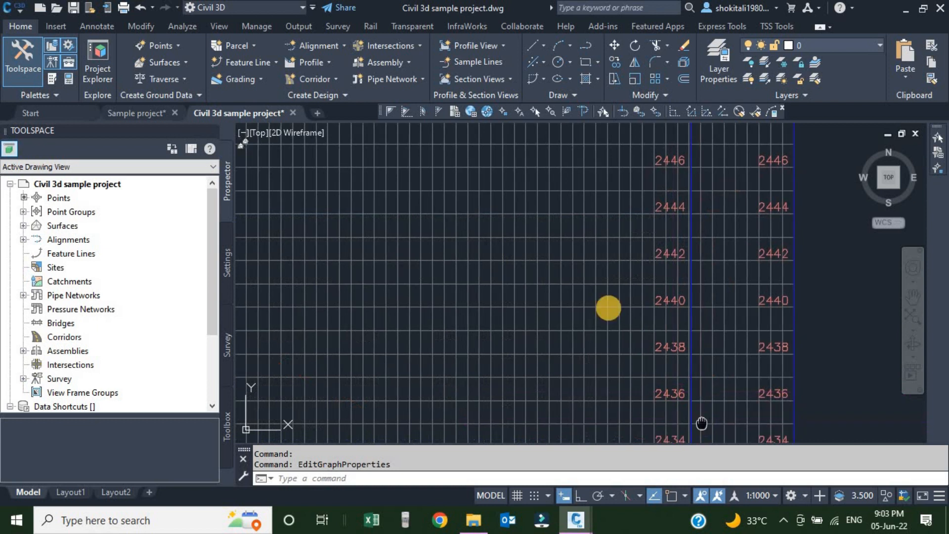
pyautogui.scroll(3, 606, 351)
pyautogui.scroll(3, 580, 346)
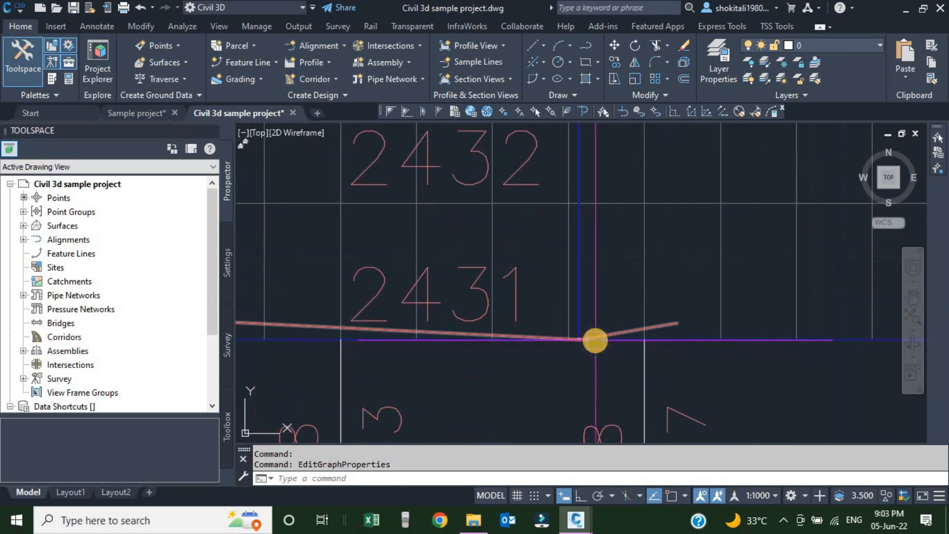
pyautogui.scroll(-4, 590, 336)
pyautogui.moveTo(621, 318); pyautogui.dragTo(610, 227, button='middle')
pyautogui.scroll(-3, 648, 246)
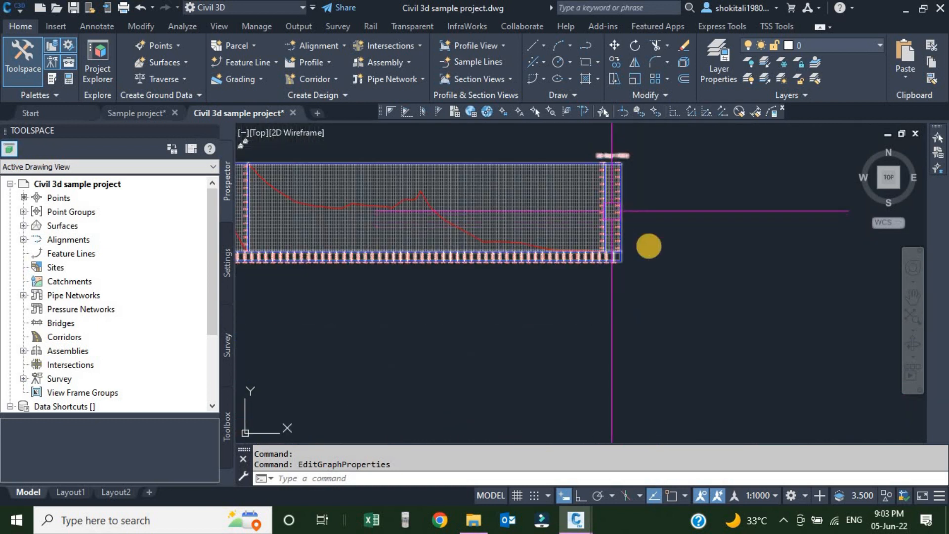
# Review the whole split profile view from its final segments back to the opening ones
pyautogui.scroll(1, 398, 255)
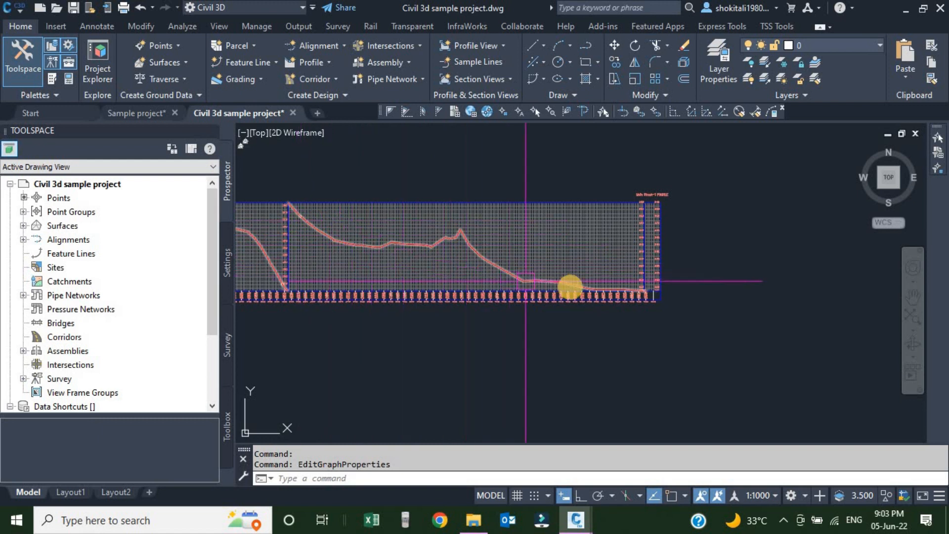
pyautogui.scroll(-3, 599, 291)
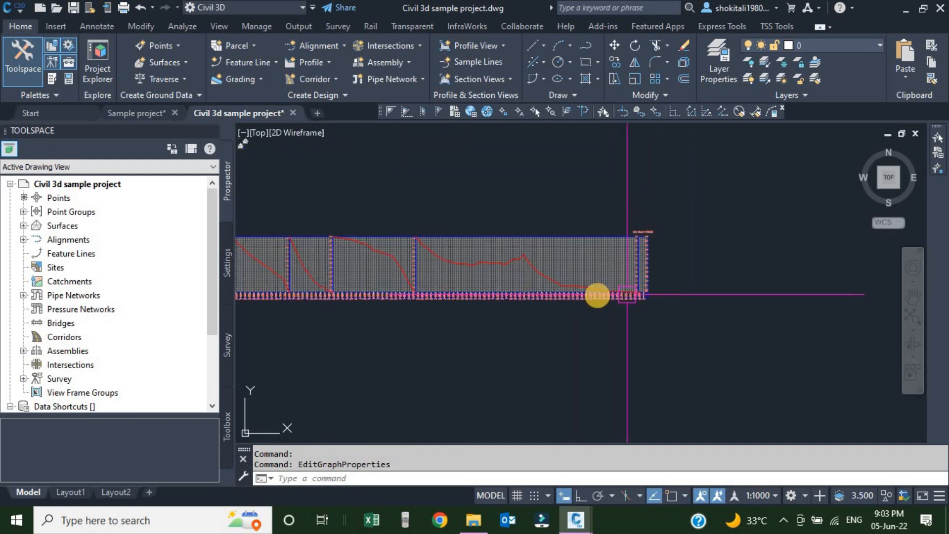
pyautogui.moveTo(417, 281); pyautogui.dragTo(548, 288, button='middle')
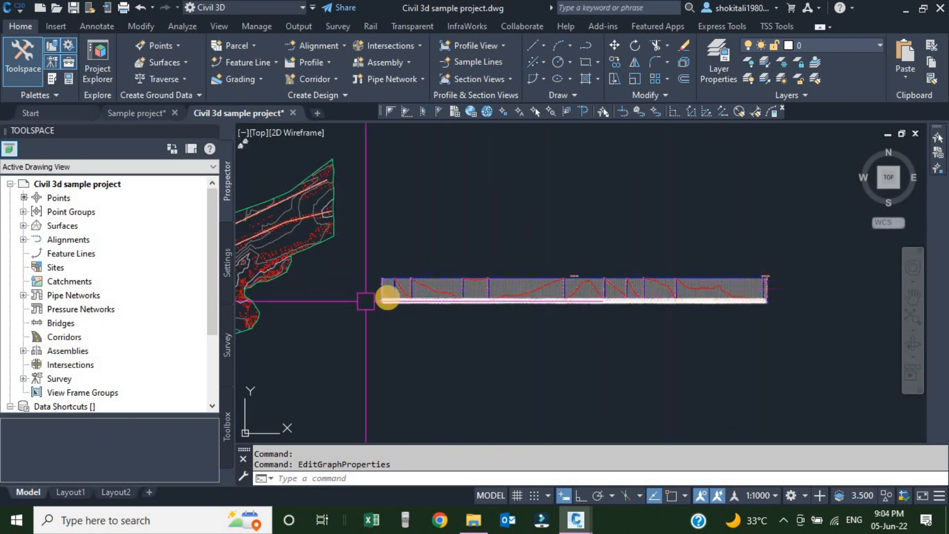
pyautogui.scroll(3, 390, 295)
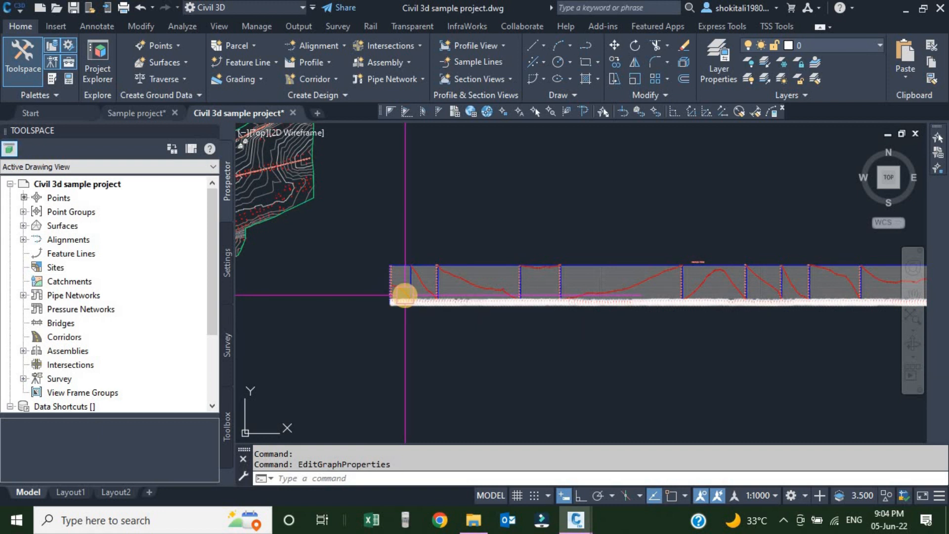
pyautogui.scroll(-8, 405, 295)
pyautogui.scroll(5, 461, 303)
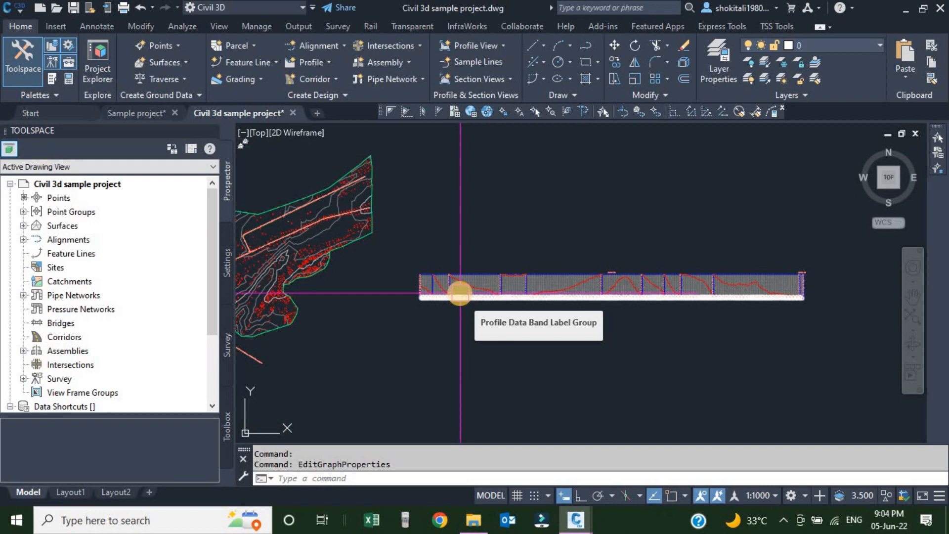
pyautogui.scroll(5, 459, 293)
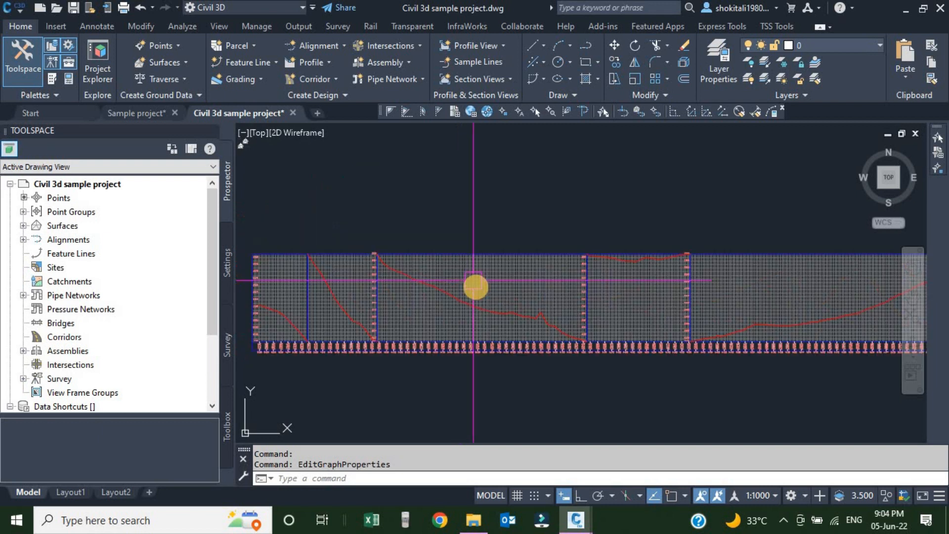
# Open the split profile view's properties and review its profiles, information, stations and hatch settings
pyautogui.click(472, 263)
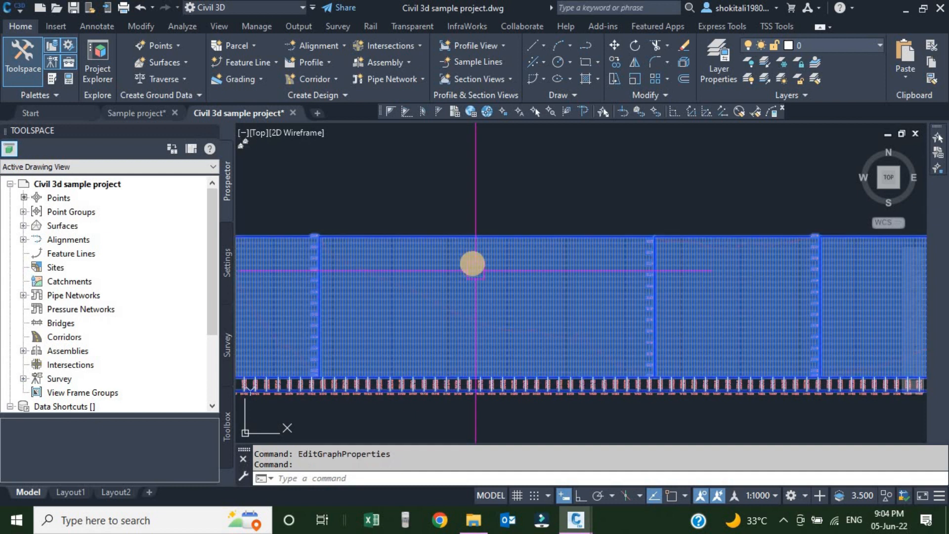
pyautogui.rightClick(465, 202)
pyautogui.click(536, 354)
pyautogui.rightClick(499, 282)
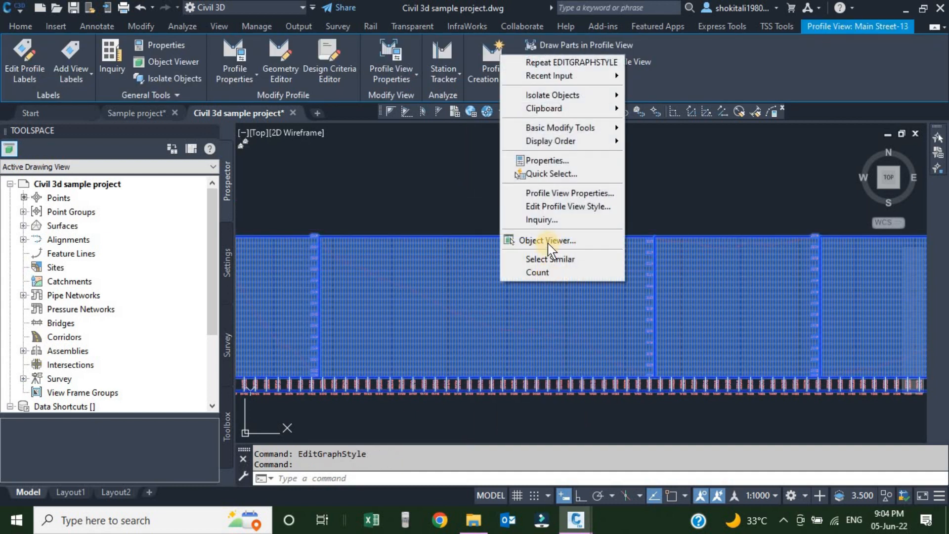
pyautogui.click(561, 194)
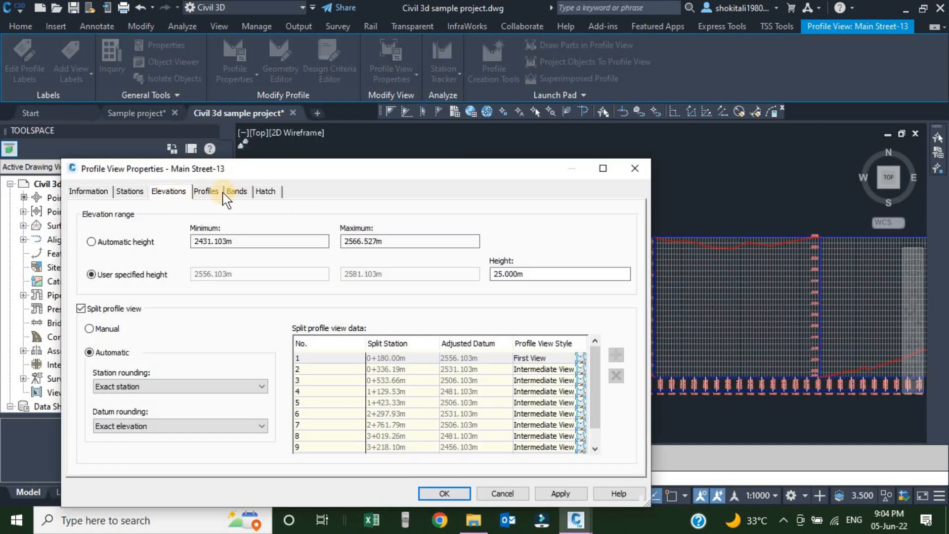
pyautogui.click(211, 191)
pyautogui.click(91, 193)
pyautogui.click(131, 192)
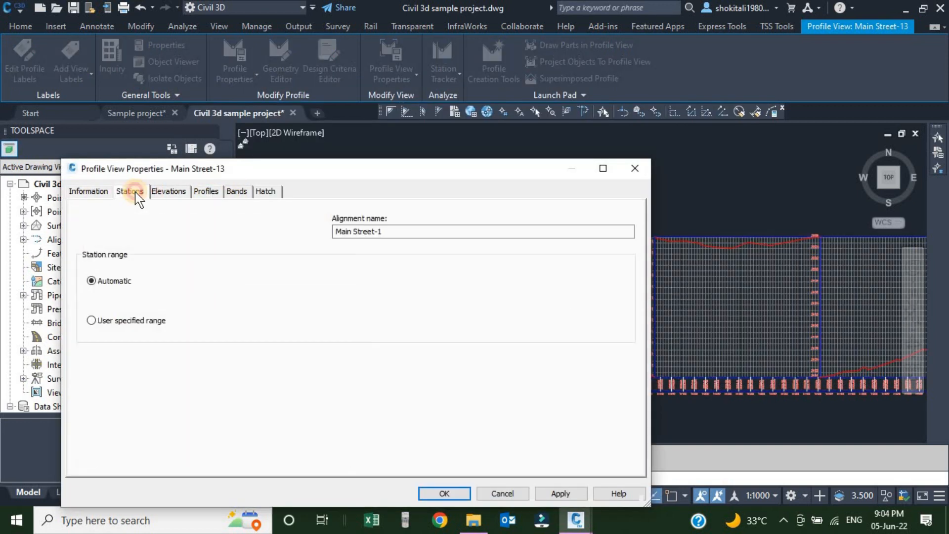
pyautogui.click(266, 192)
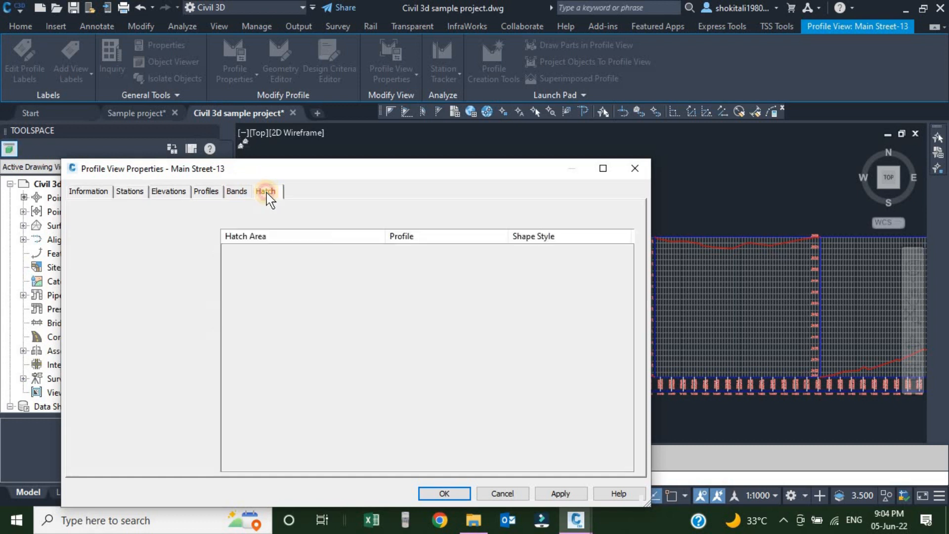
# Try to add a cut area hatch with EG-101 - Surface (3) as its lower boundary, and close the properties without accepting
pyautogui.click(135, 251)
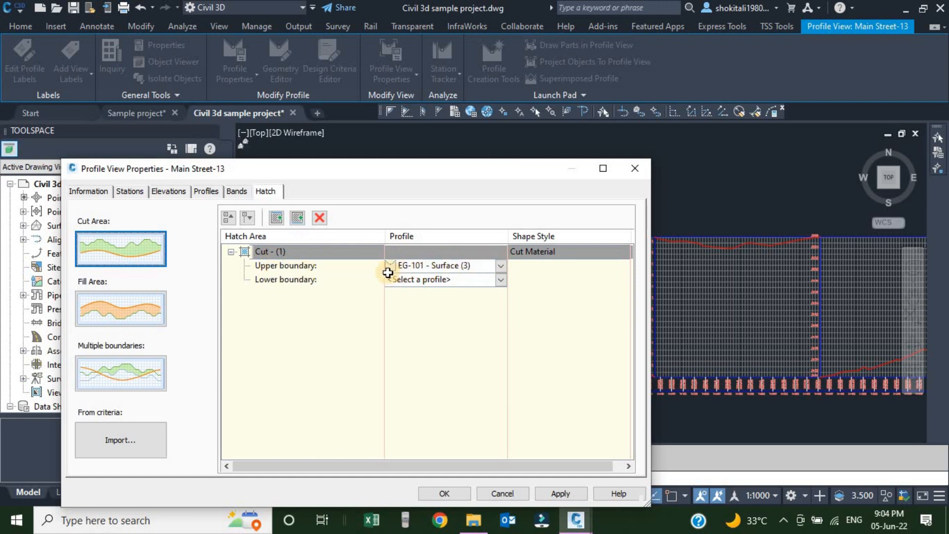
pyautogui.click(466, 280)
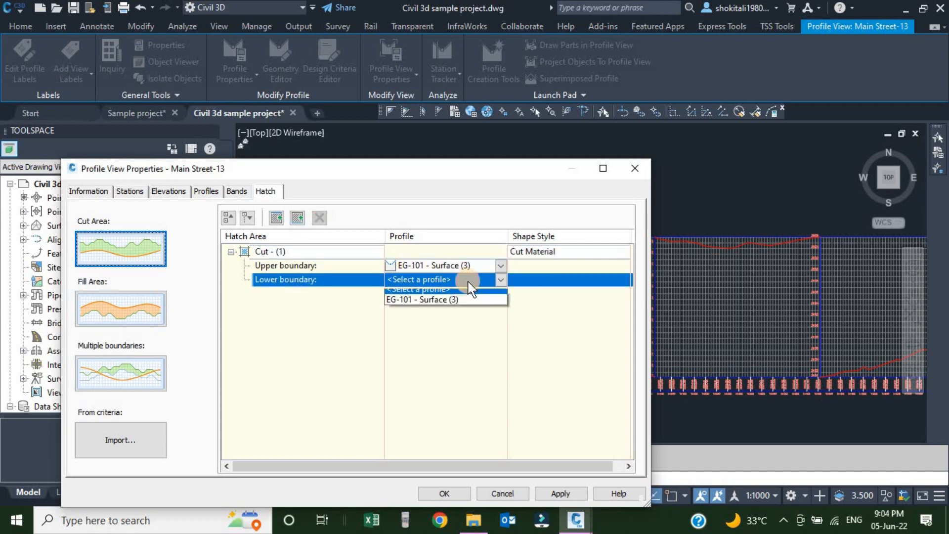
pyautogui.click(404, 305)
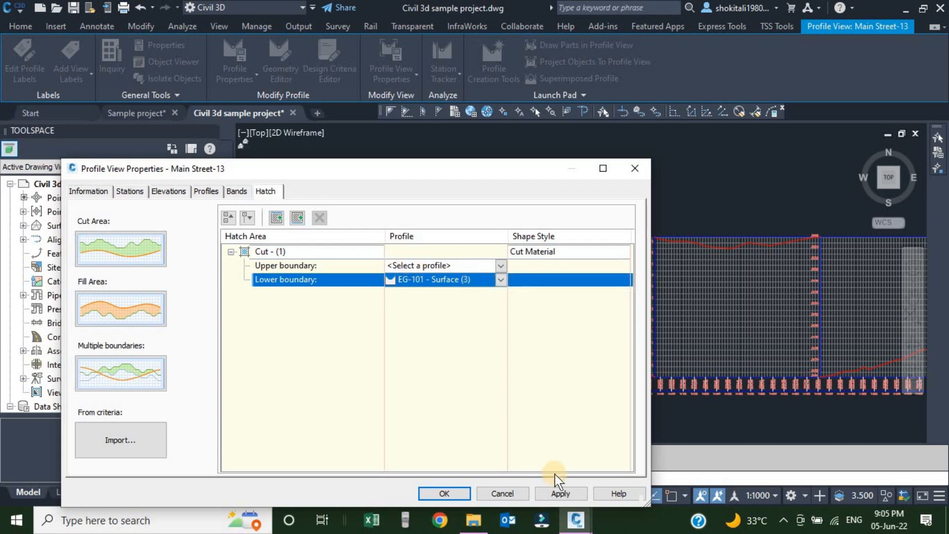
pyautogui.click(560, 495)
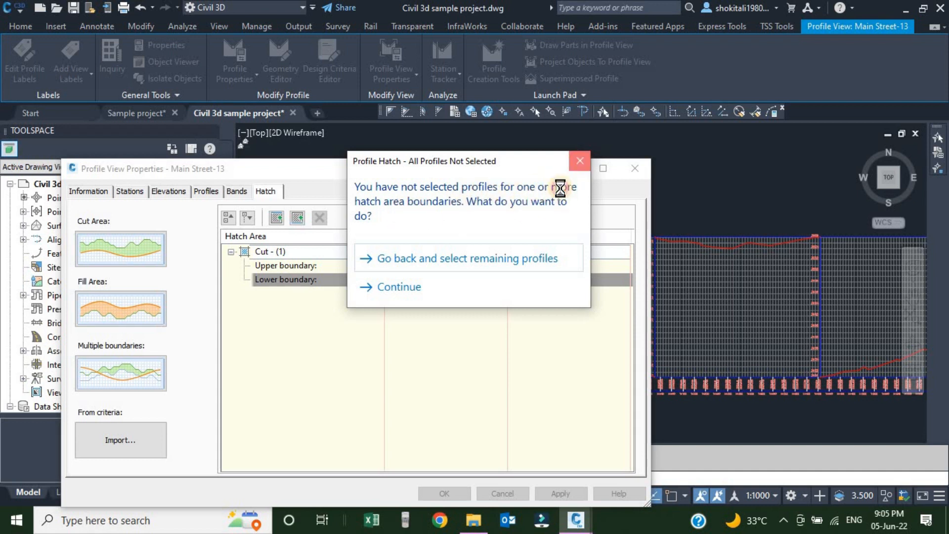
pyautogui.click(580, 161)
pyautogui.click(634, 168)
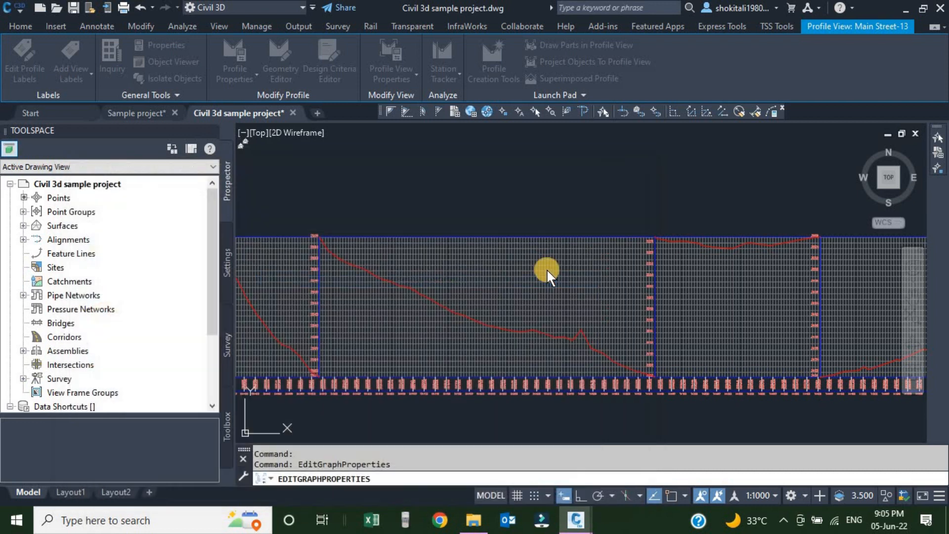
pyautogui.press('Escape')
pyautogui.scroll(-4, 489, 295)
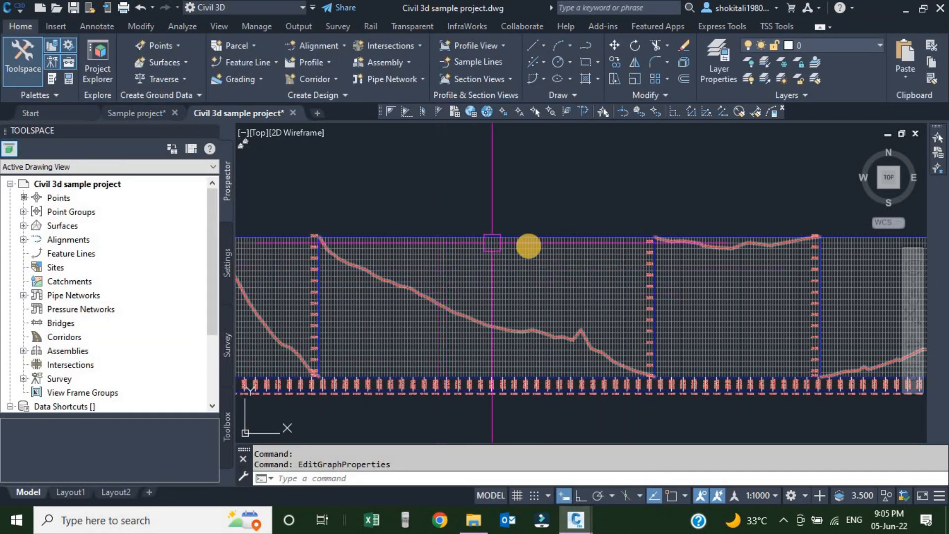
pyautogui.scroll(-3, 490, 279)
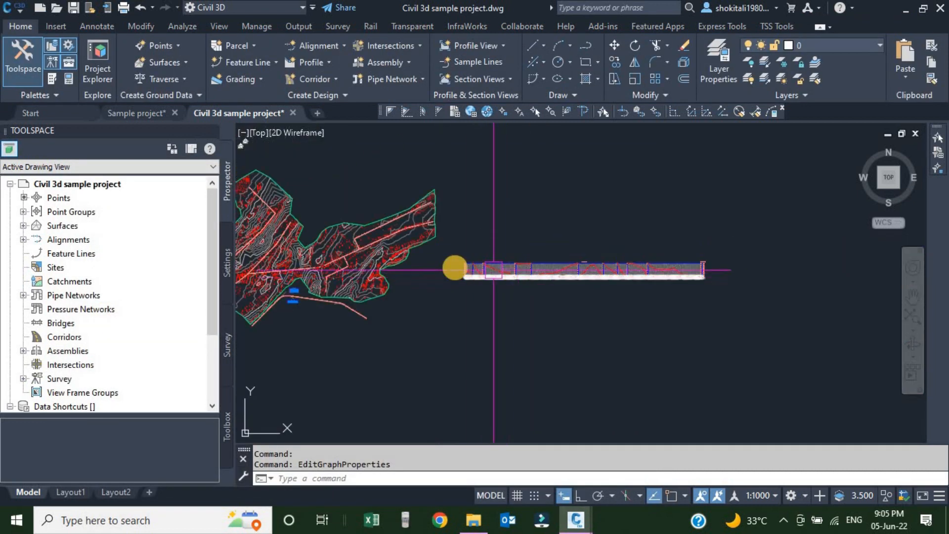
pyautogui.moveTo(460, 270); pyautogui.dragTo(507, 291, button='middle')
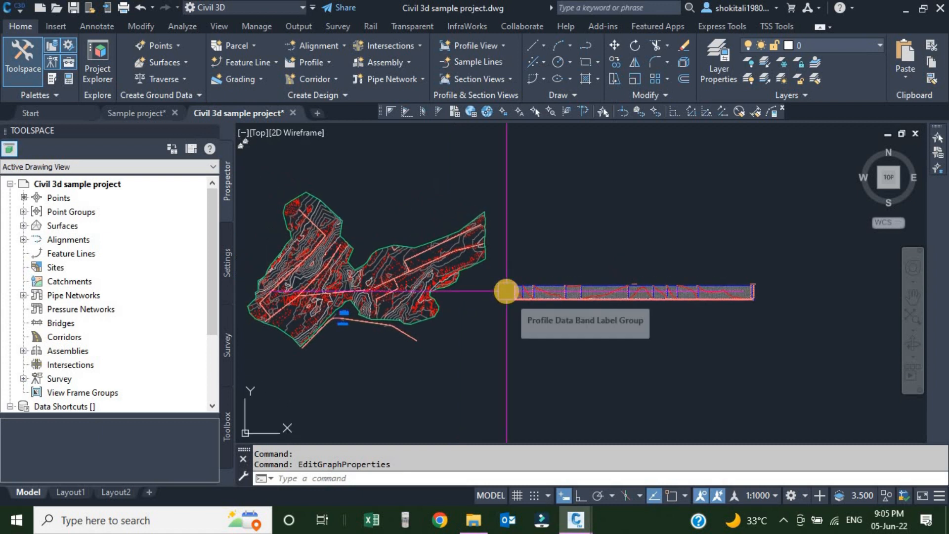
pyautogui.moveTo(495, 305)
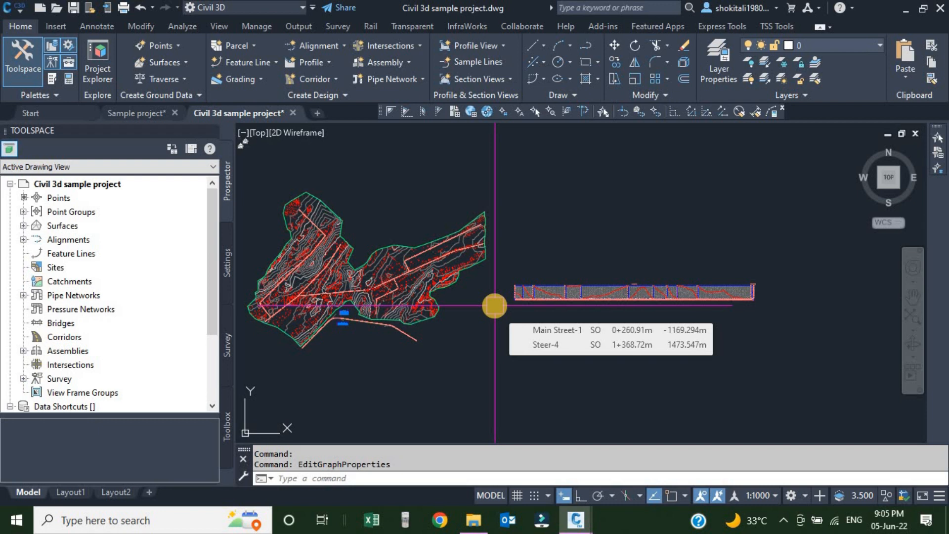